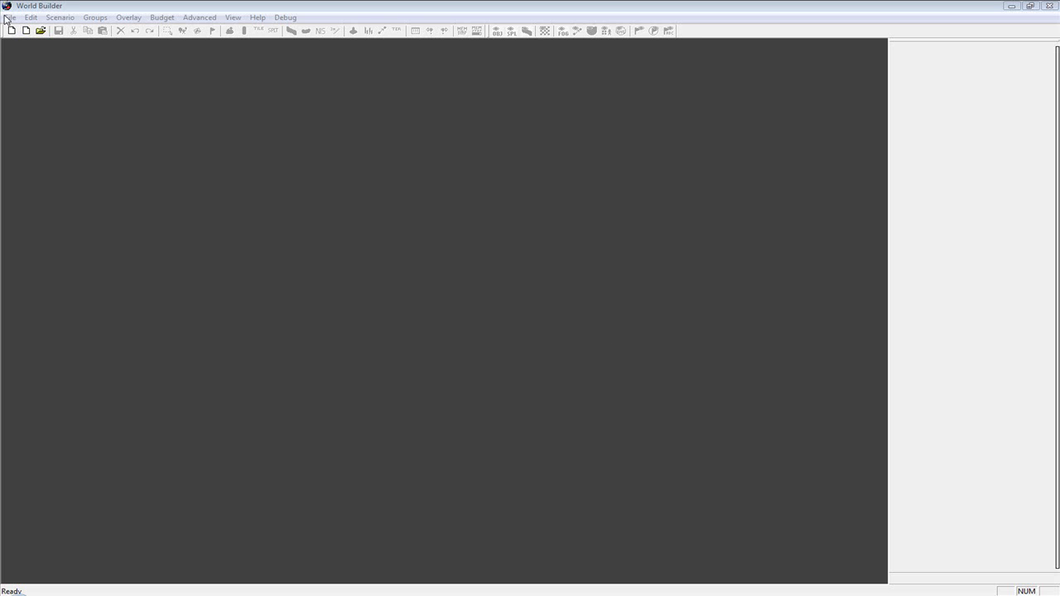
# - Create a new scenario file named basictutorial in the Tutorials folder
pyautogui.click(11, 17)
pyautogui.click(50, 43)
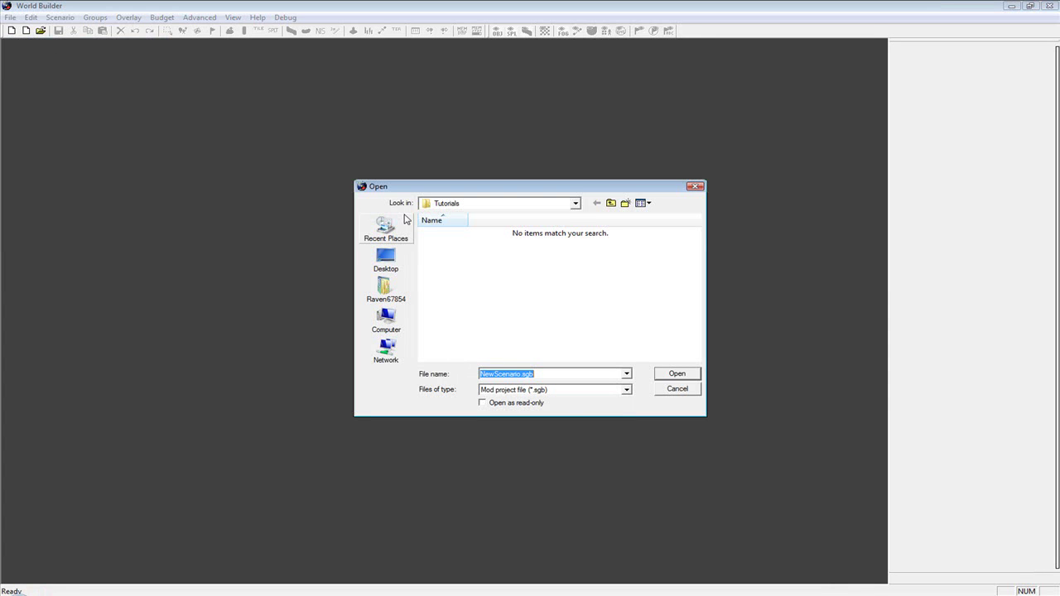
pyautogui.write('basictutorial')
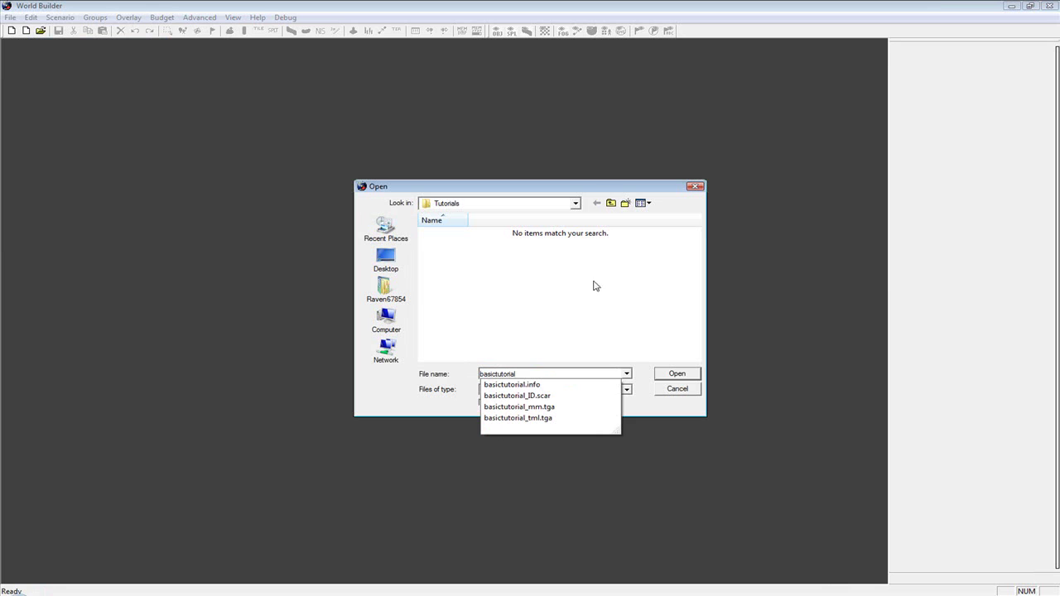
pyautogui.click(580, 335)
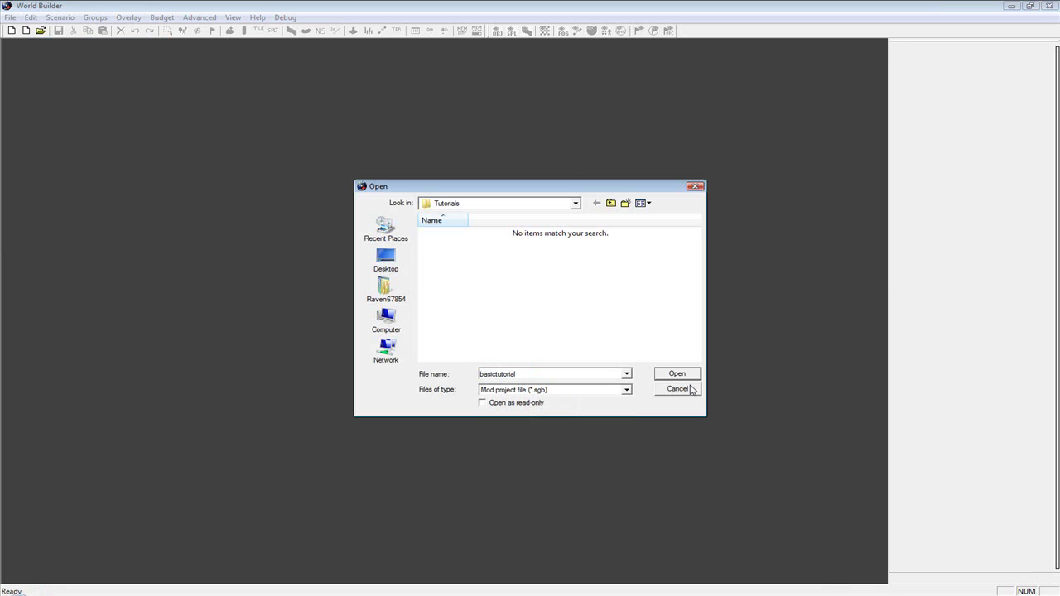
pyautogui.click(693, 380)
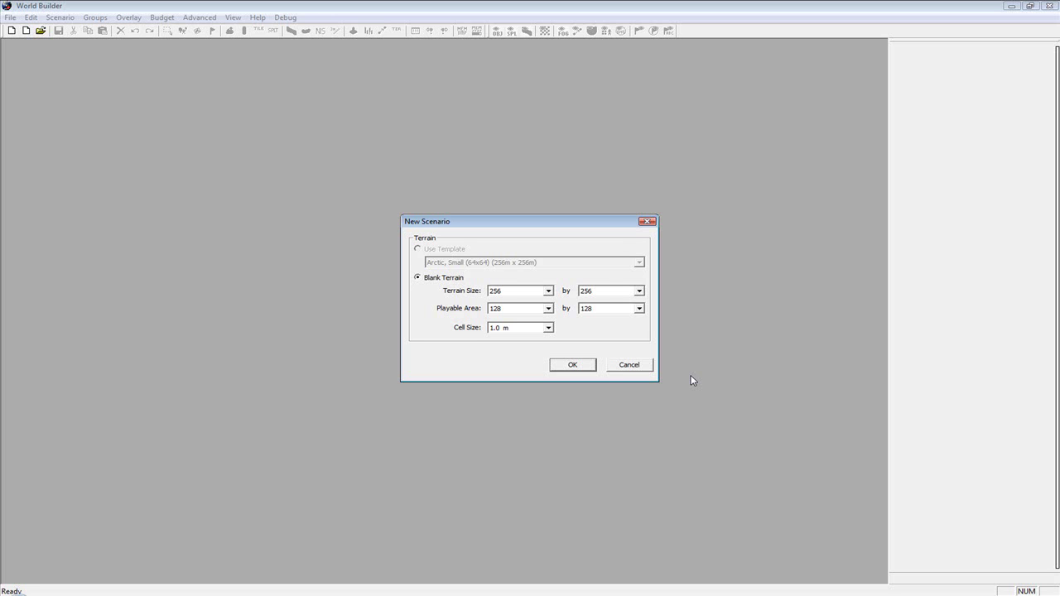
# - Set the blank terrain size to 352 by 352
pyautogui.click(523, 295)
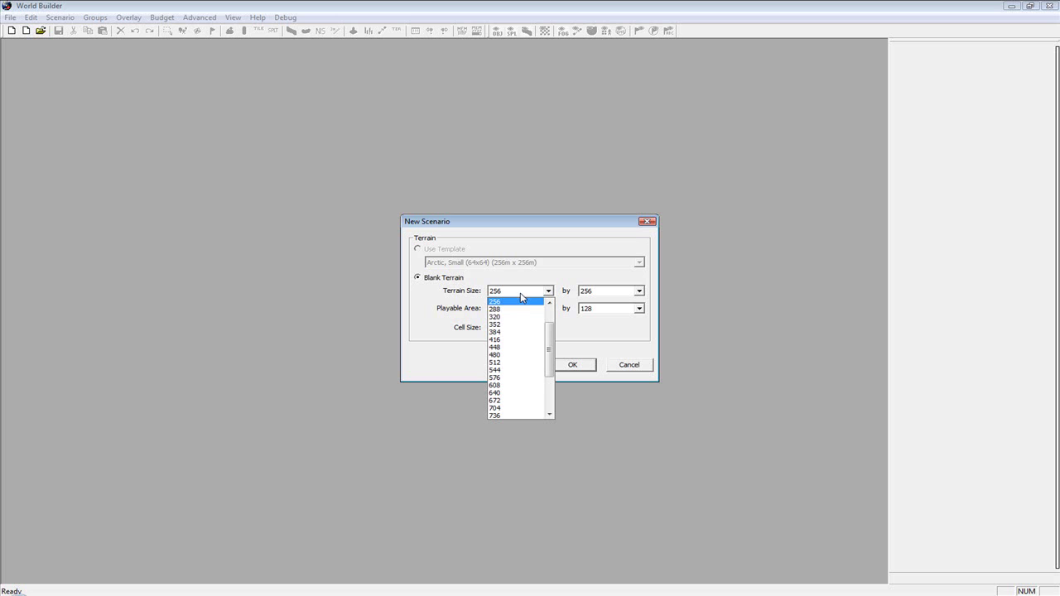
pyautogui.click(514, 325)
pyautogui.click(633, 293)
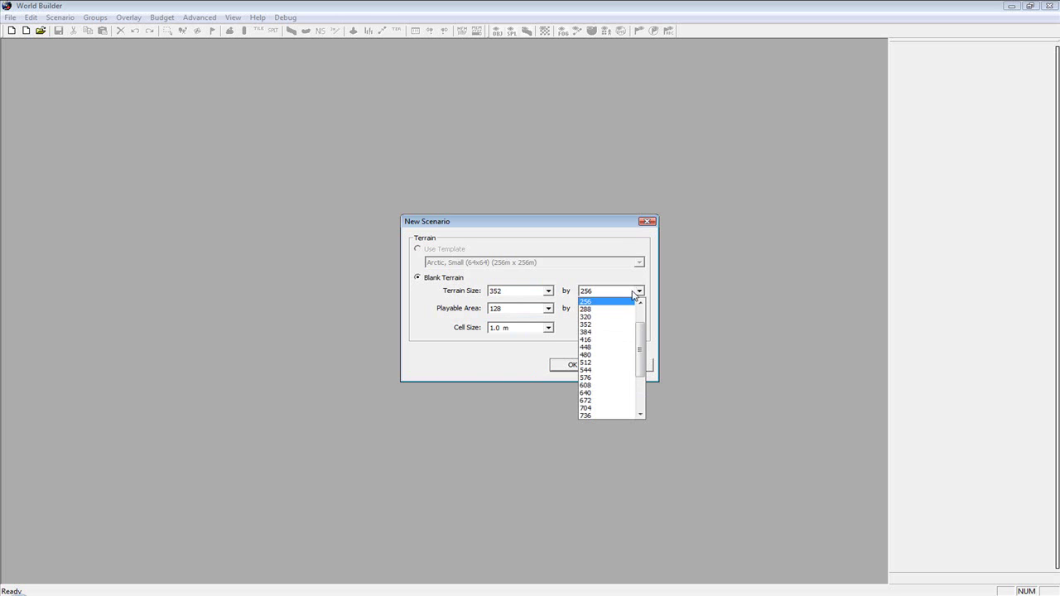
pyautogui.click(592, 325)
# - Set the playable area to 288 by 288 and create the scenario
pyautogui.click(536, 310)
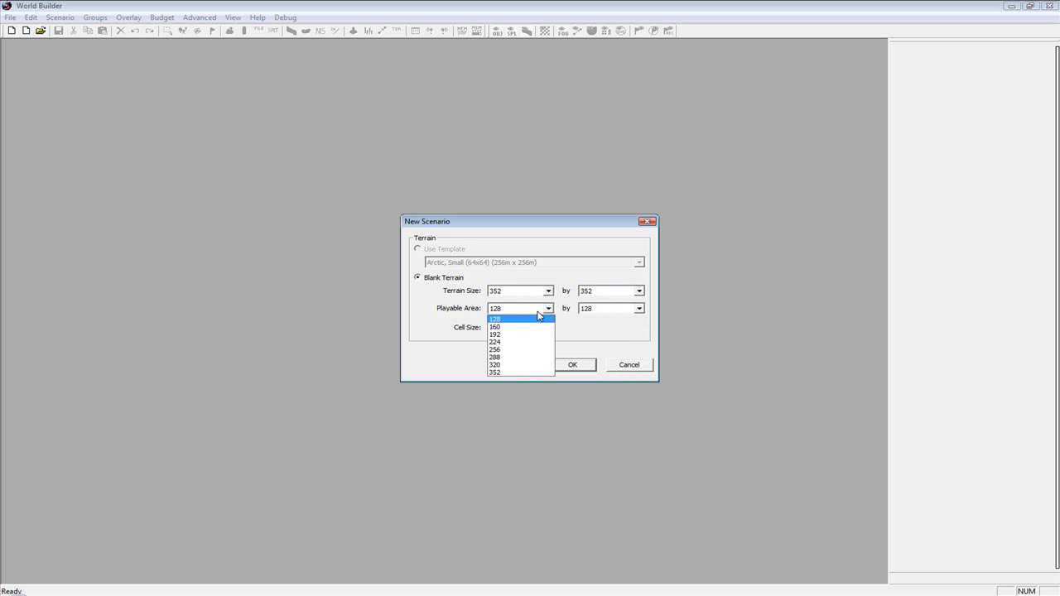
pyautogui.click(525, 357)
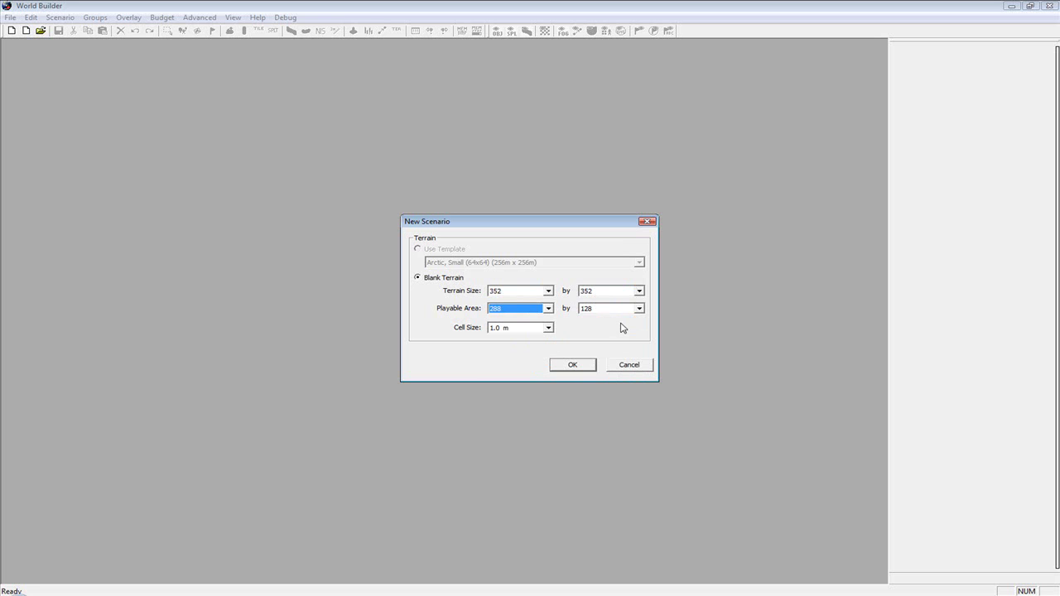
pyautogui.click(619, 310)
pyautogui.click(613, 357)
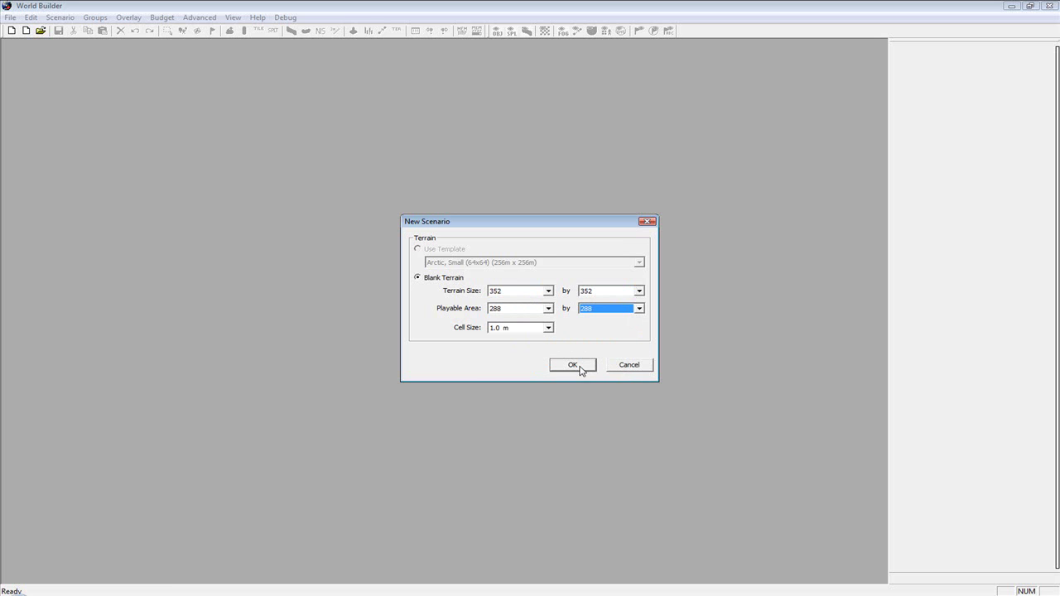
pyautogui.click(580, 365)
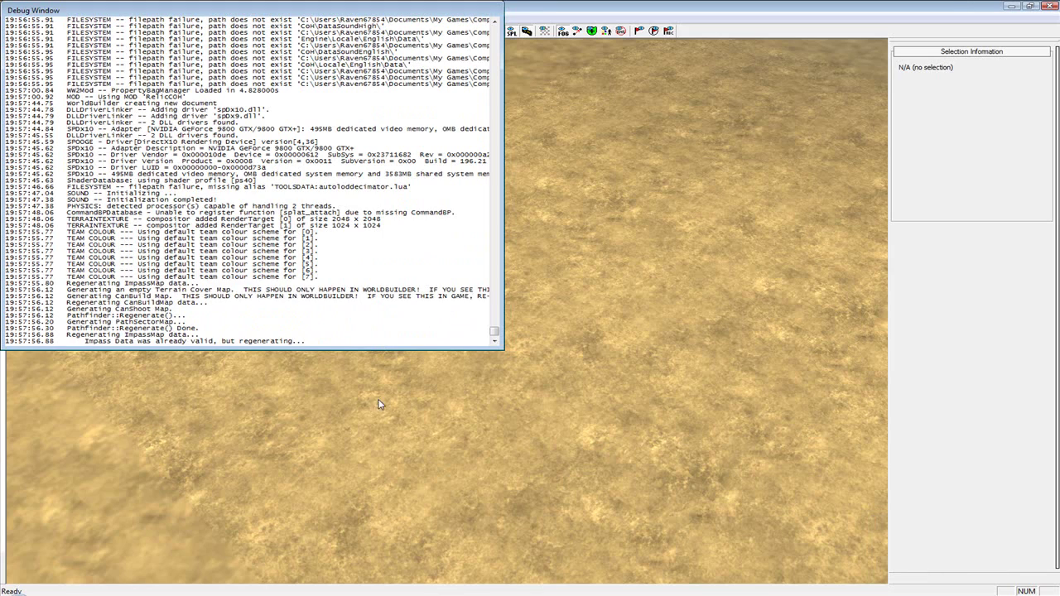
# - Look over the whole blank terrain from a distance, out to its edges on all sides
pyautogui.click(373, 431)
pyautogui.scroll(-3, 373, 430)
pyautogui.scroll(-10, 374, 430)
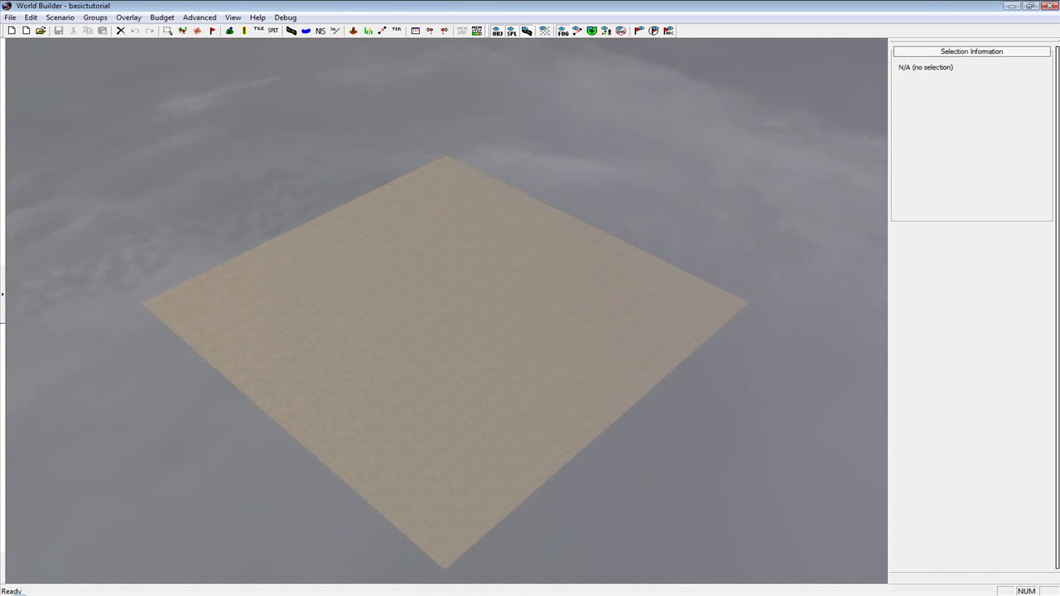
pyautogui.scroll(-2, 448, 362)
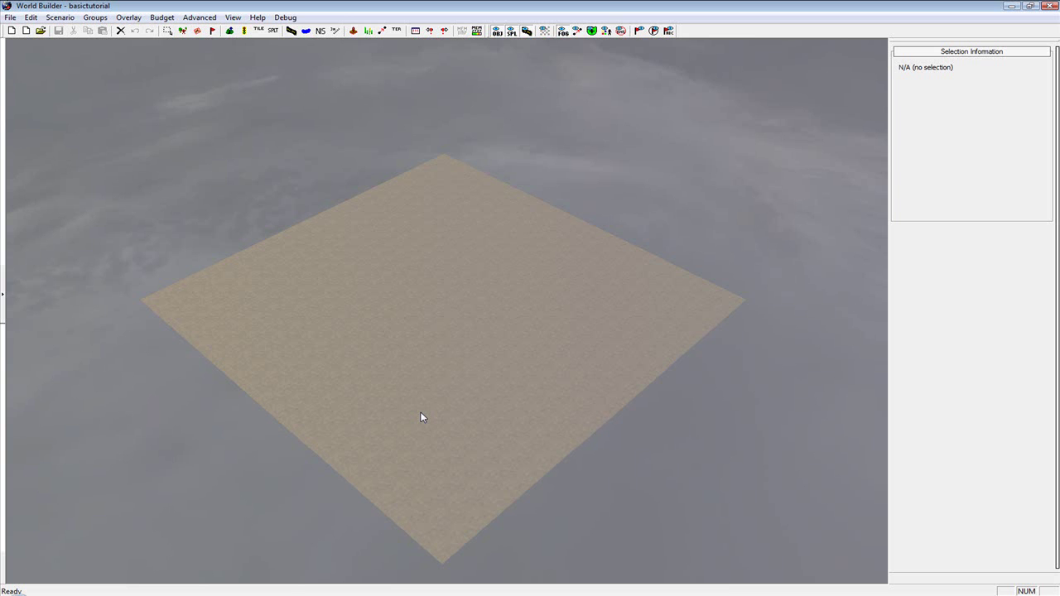
pyautogui.press('Up')
pyautogui.press('Left')
pyautogui.press('Down')
pyautogui.press('Right')
pyautogui.press('Up')
pyautogui.press('Left')
pyautogui.press('Right')
pyautogui.press('Down')
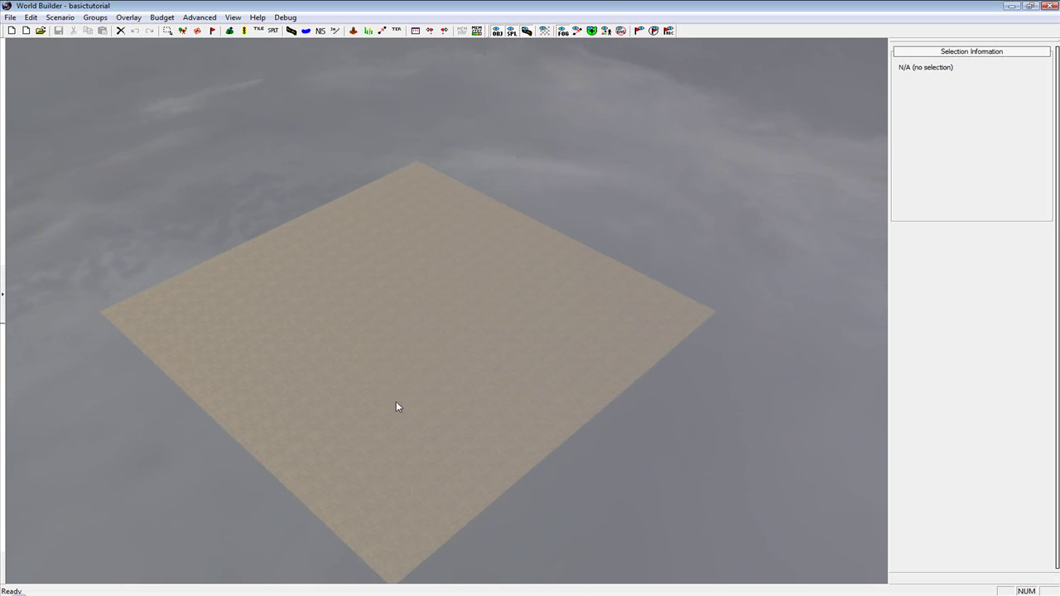
pyautogui.press('Left')
pyautogui.press('Down')
pyautogui.press('Left')
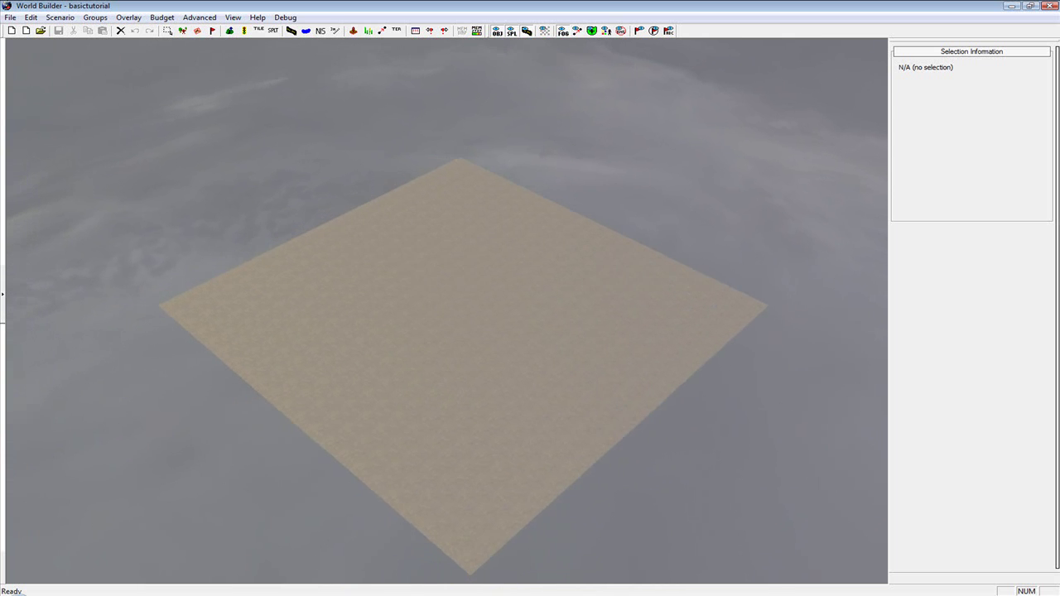
pyautogui.press('Down')
pyautogui.press('Right')
pyautogui.press('Up')
pyautogui.press('Left')
pyautogui.press('Up')
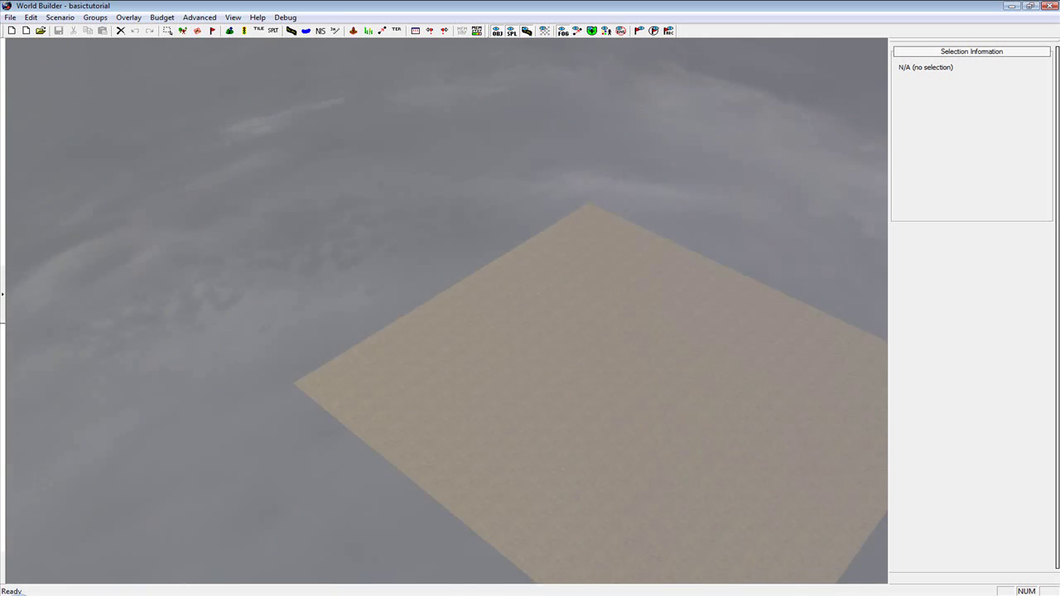
pyautogui.press('Right')
pyautogui.press('Down')
pyautogui.press('Left')
pyautogui.press('Up')
pyautogui.press('Down')
# - Inspect the ground surface at close range and from different distances and angles
pyautogui.scroll(5, 393, 403)
pyautogui.scroll(-2, 393, 402)
pyautogui.scroll(3, 394, 403)
pyautogui.scroll(-1, 393, 402)
pyautogui.scroll(1, 394, 402)
pyautogui.scroll(3, 394, 403)
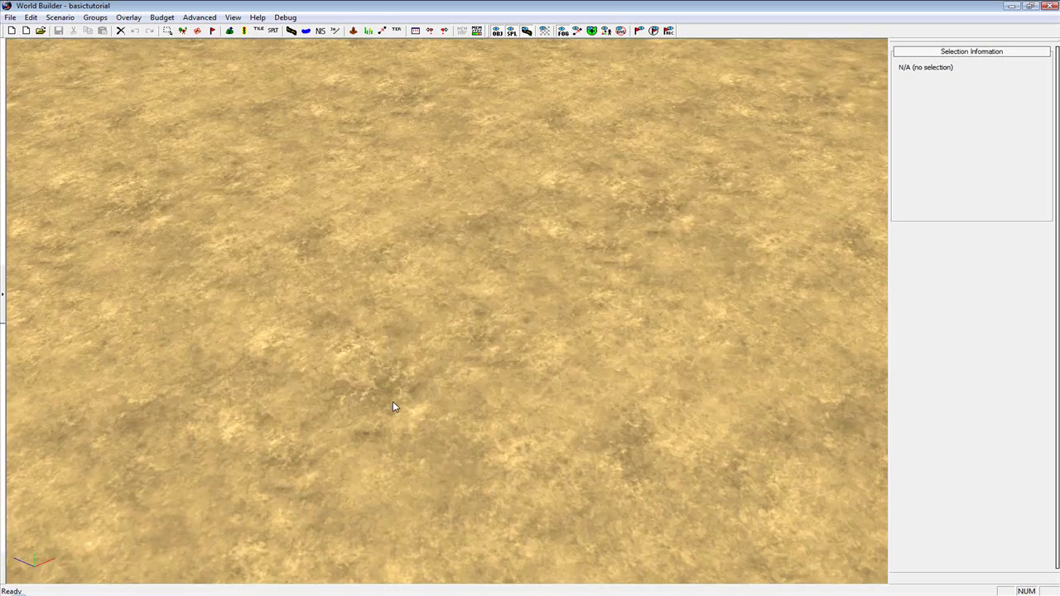
pyautogui.scroll(-2, 394, 402)
pyautogui.scroll(3, 394, 403)
pyautogui.scroll(-6, 392, 402)
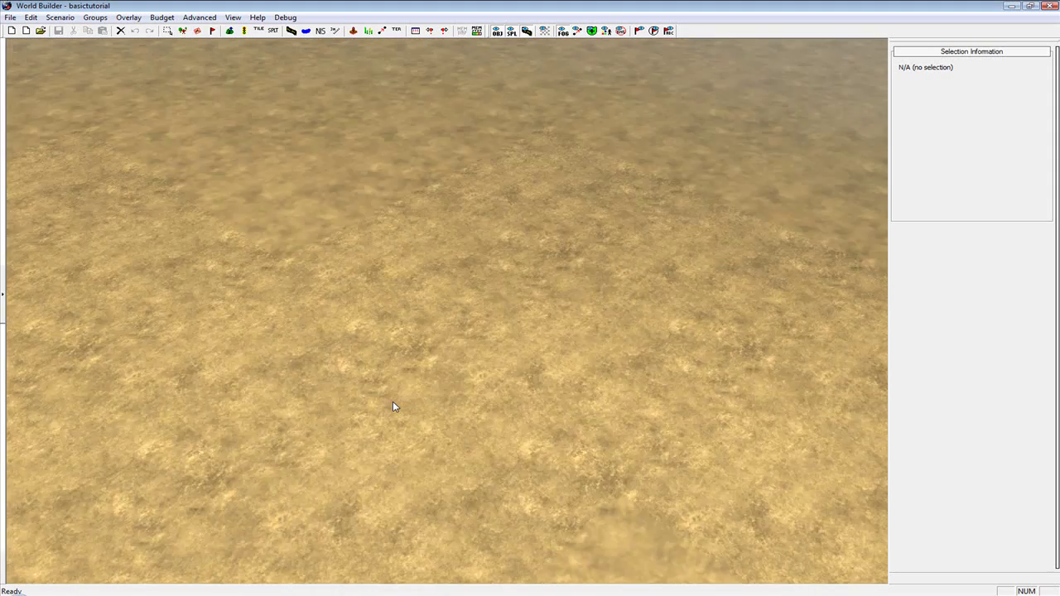
pyautogui.scroll(5, 393, 402)
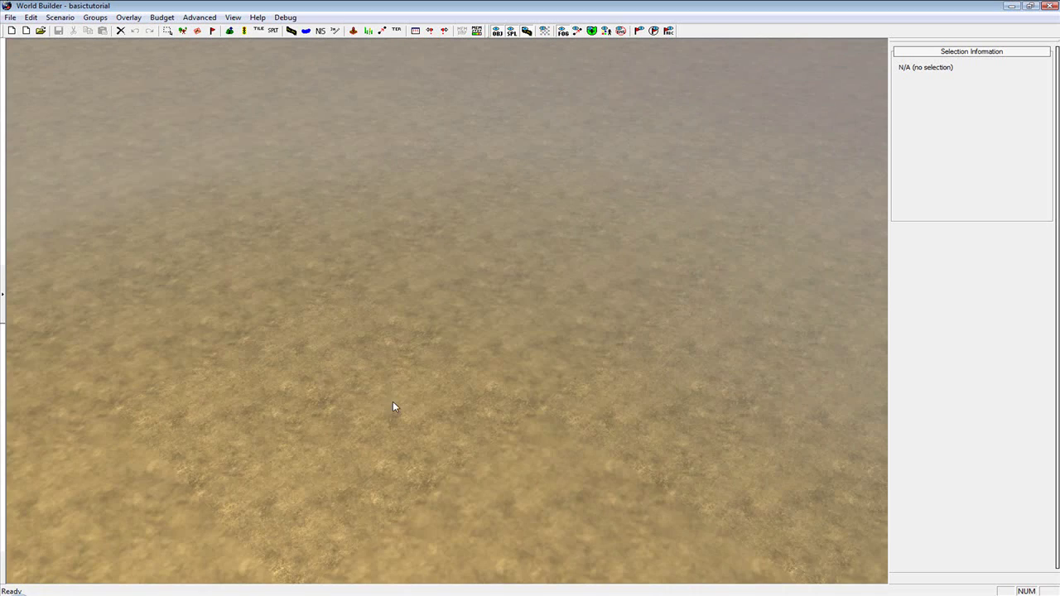
pyautogui.moveTo(394, 405); pyautogui.dragTo(480, 422, button='middle')
pyautogui.scroll(-2, 395, 409)
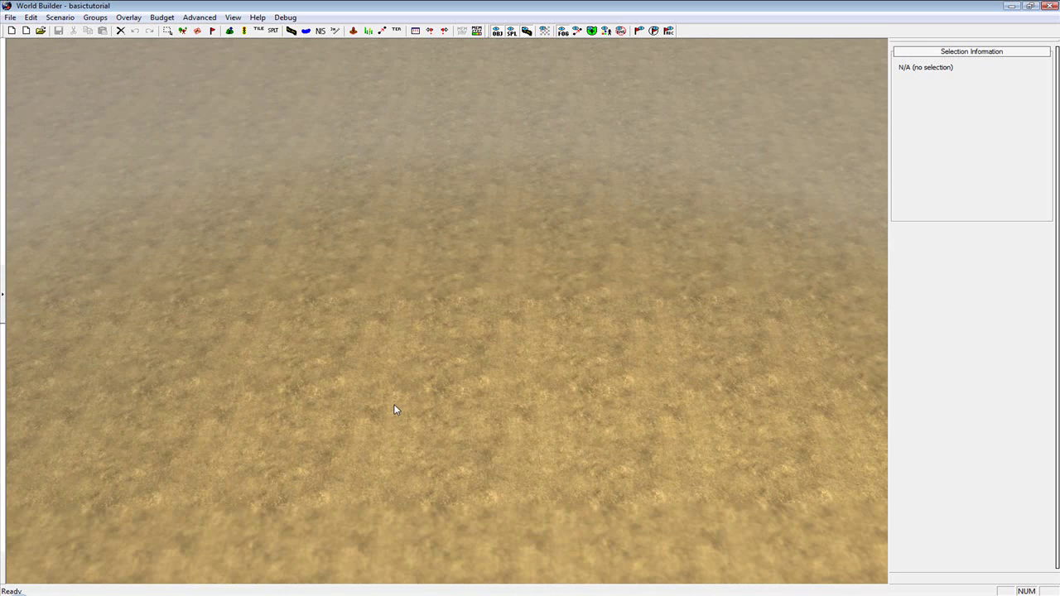
pyautogui.scroll(3, 394, 409)
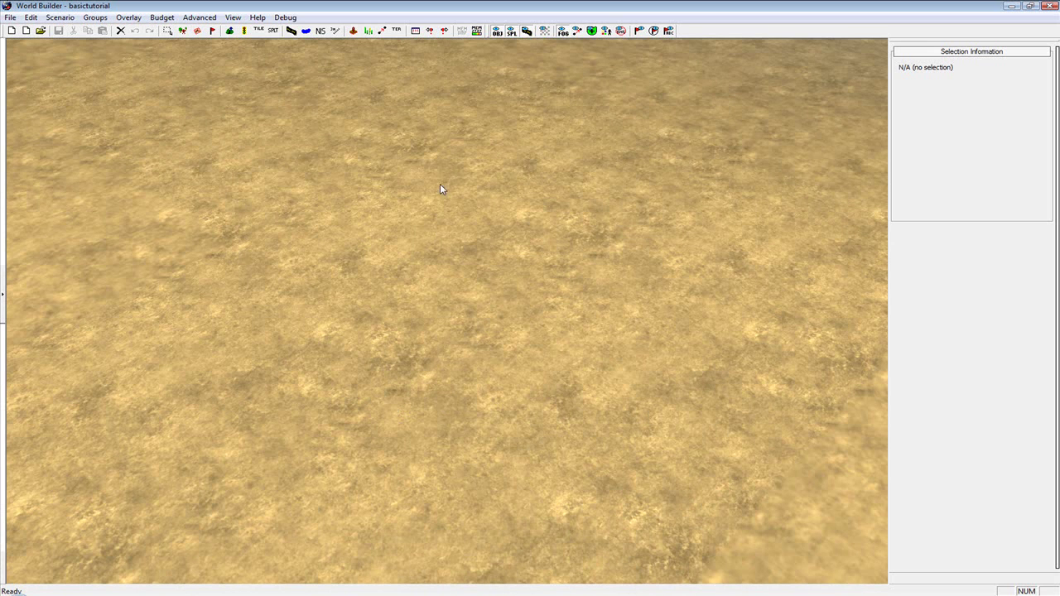
pyautogui.scroll(-10, 492, 440)
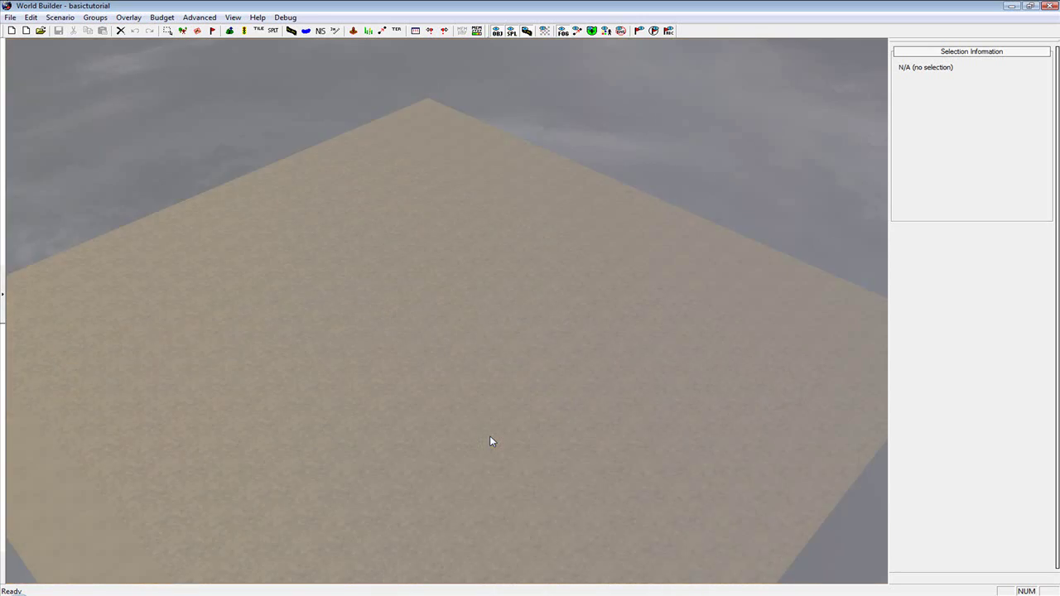
pyautogui.moveTo(434, 448); pyautogui.dragTo(501, 407, button='middle')
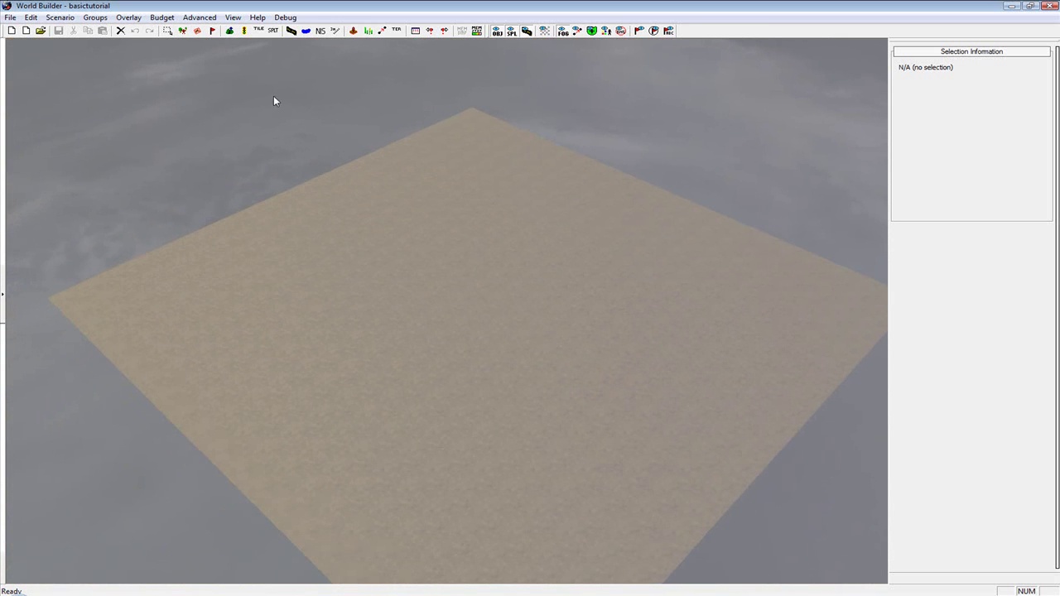
# - Display the playable-area boundary overlay on the terrain
pyautogui.click(129, 18)
pyautogui.click(210, 196)
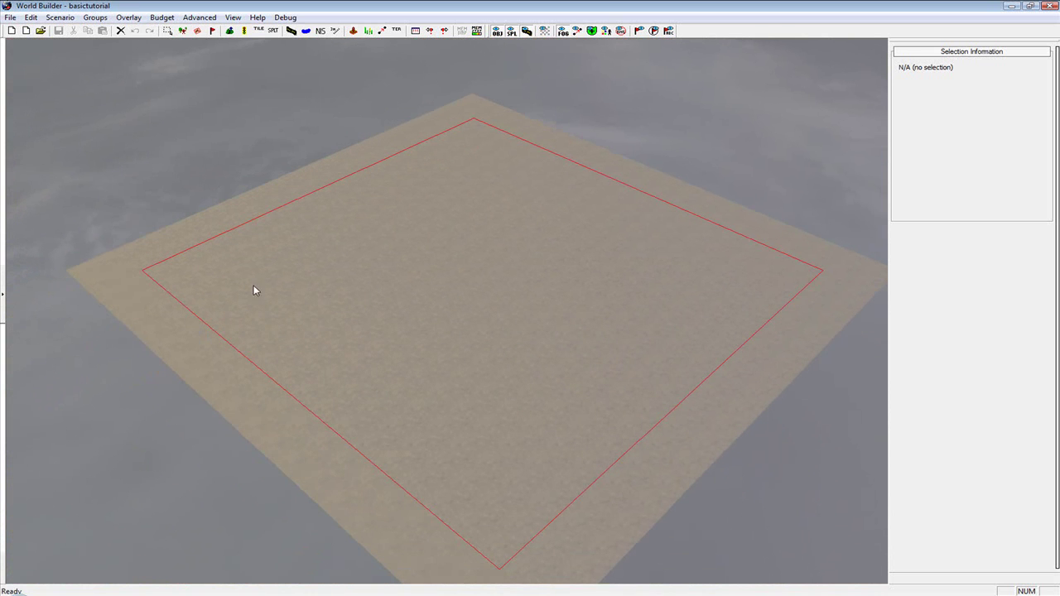
pyautogui.moveTo(277, 293); pyautogui.dragTo(273, 279, button='right')
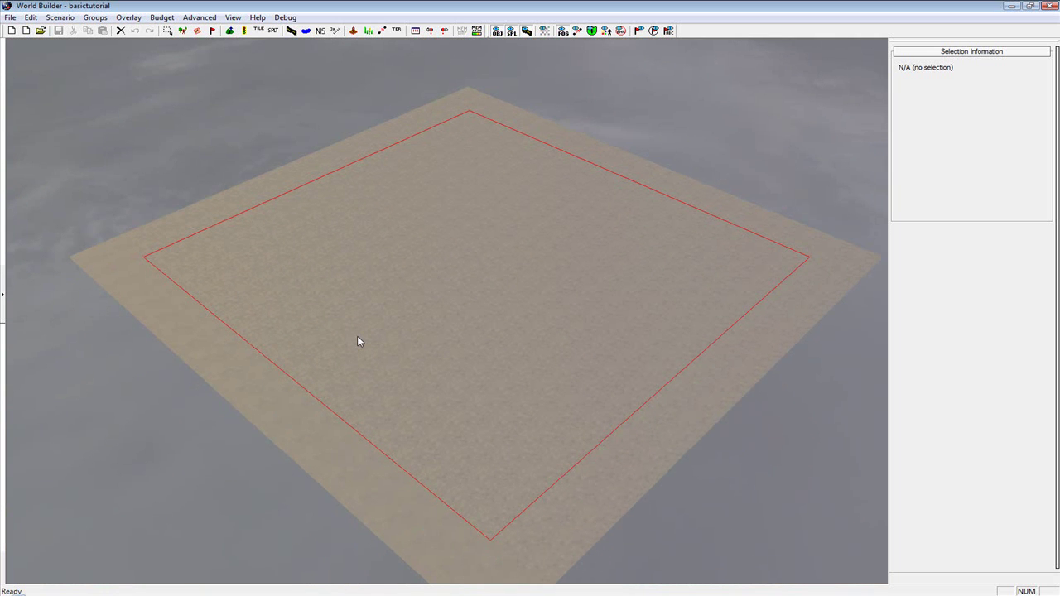
# - Examine the playable-area boundary up close and in relation to the full terrain
pyautogui.hotkey('ctrl', 'r')
pyautogui.scroll(5, 319, 287)
pyautogui.moveTo(321, 281); pyautogui.dragTo(390, 319, button='right')
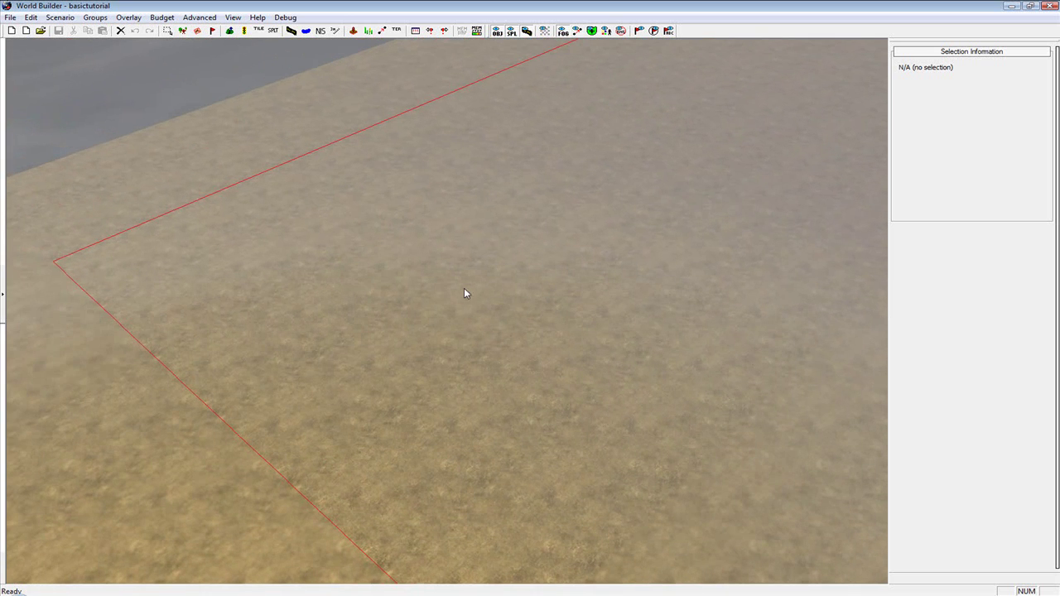
pyautogui.scroll(-5, 466, 293)
pyautogui.scroll(-10, 700, 293)
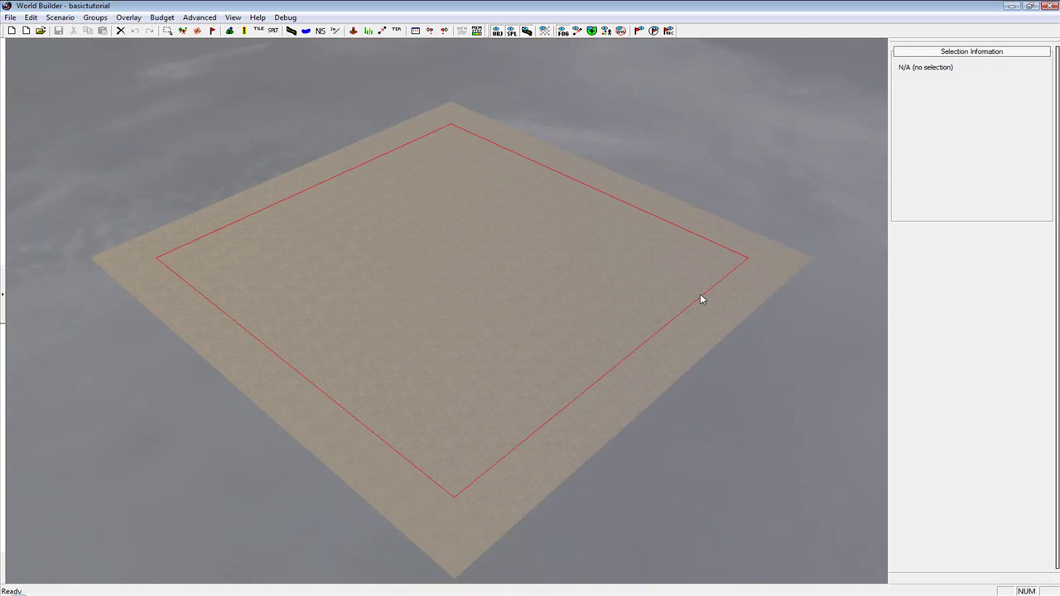
pyautogui.scroll(3, 683, 298)
pyautogui.moveTo(682, 297); pyautogui.dragTo(664, 322, button='right')
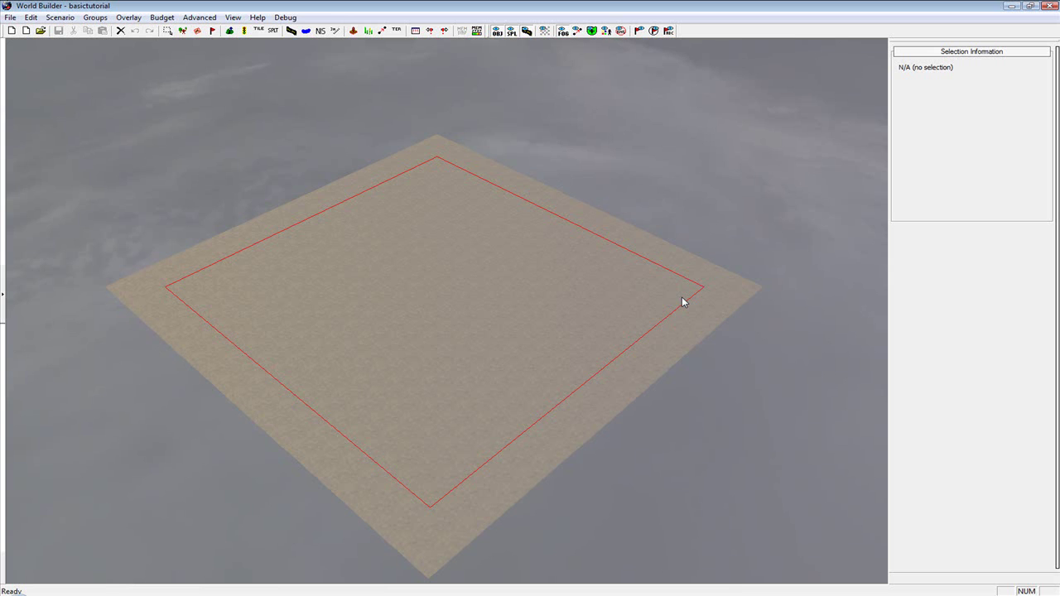
# - Activate object placement and review its default and current placement options
pyautogui.click(183, 32)
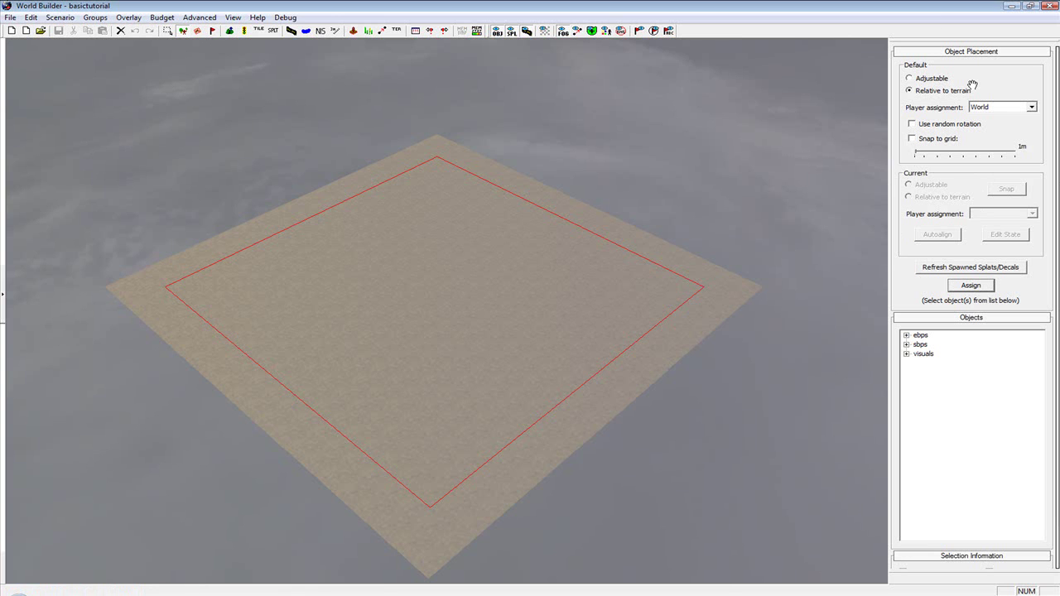
pyautogui.click(912, 125)
pyautogui.click(911, 124)
pyautogui.scroll(-3, 913, 291)
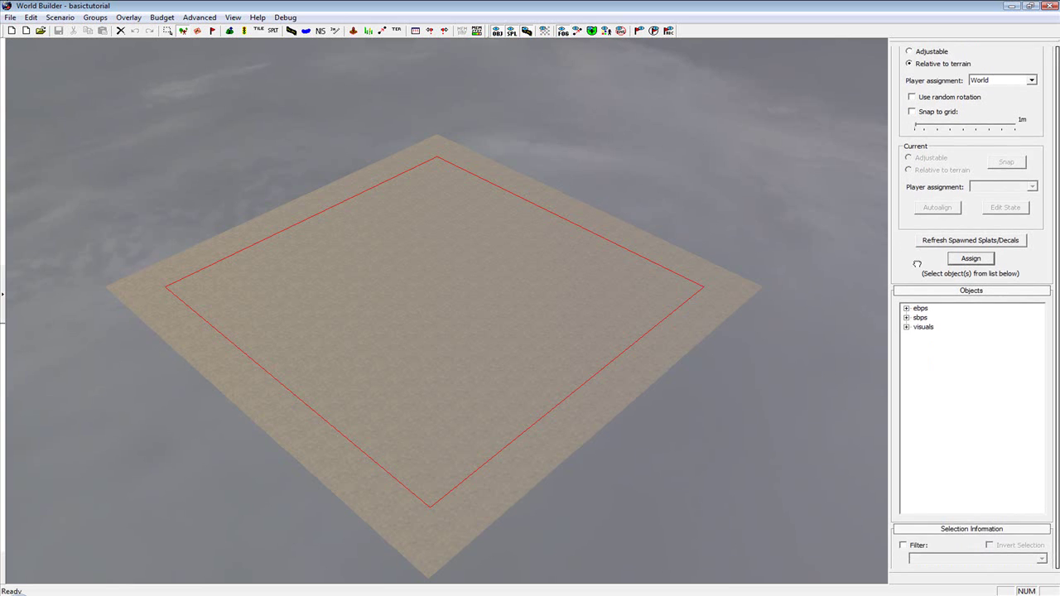
pyautogui.scroll(3, 917, 264)
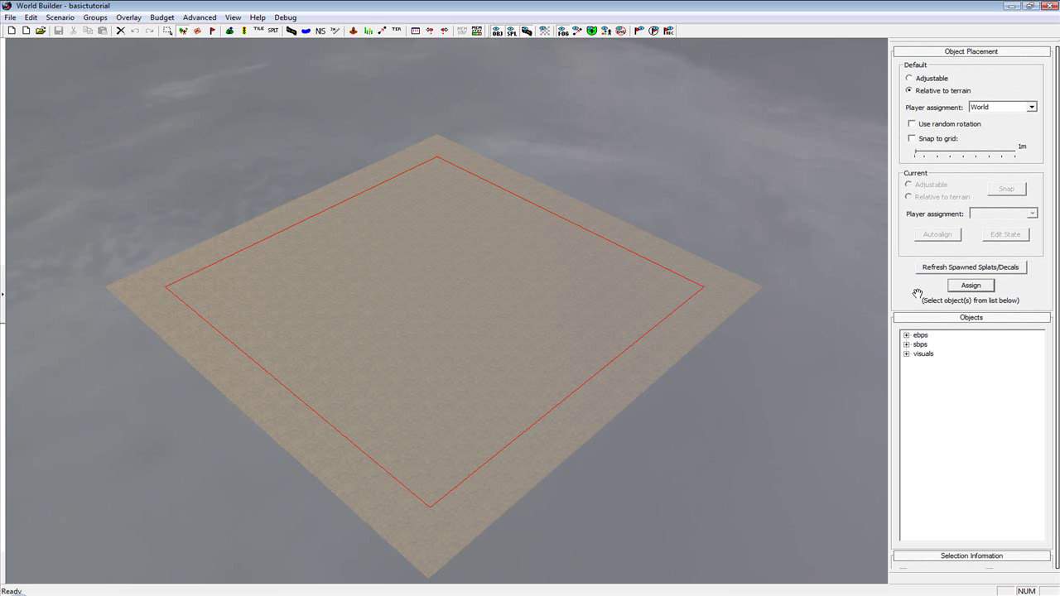
pyautogui.moveTo(920, 295); pyautogui.dragTo(939, 480)
# - Choose the starting_position object from the gameplay group under ebps
pyautogui.click(908, 338)
pyautogui.click(918, 354)
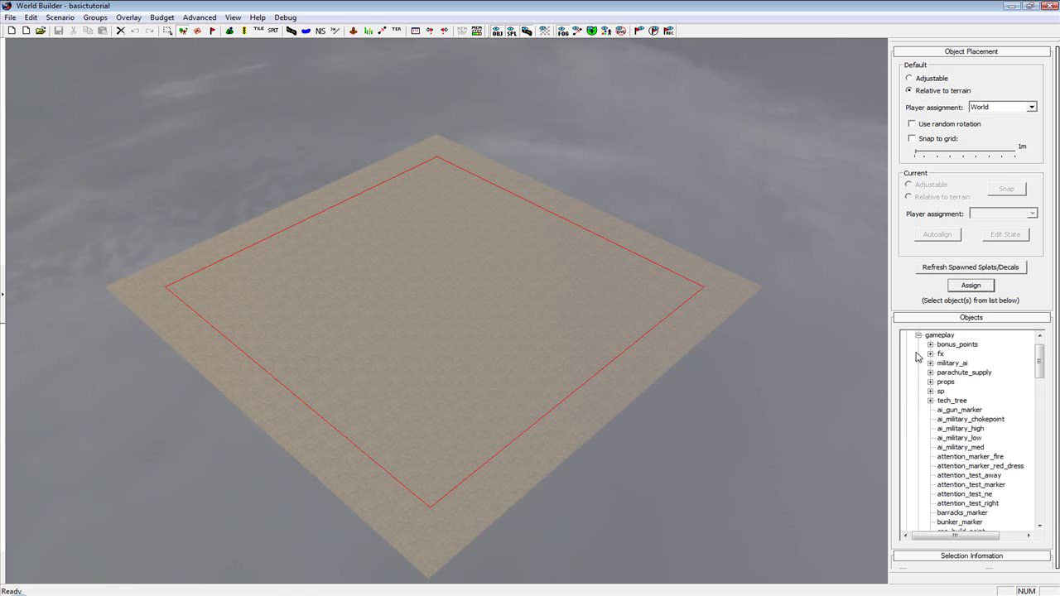
pyautogui.scroll(-15, 919, 437)
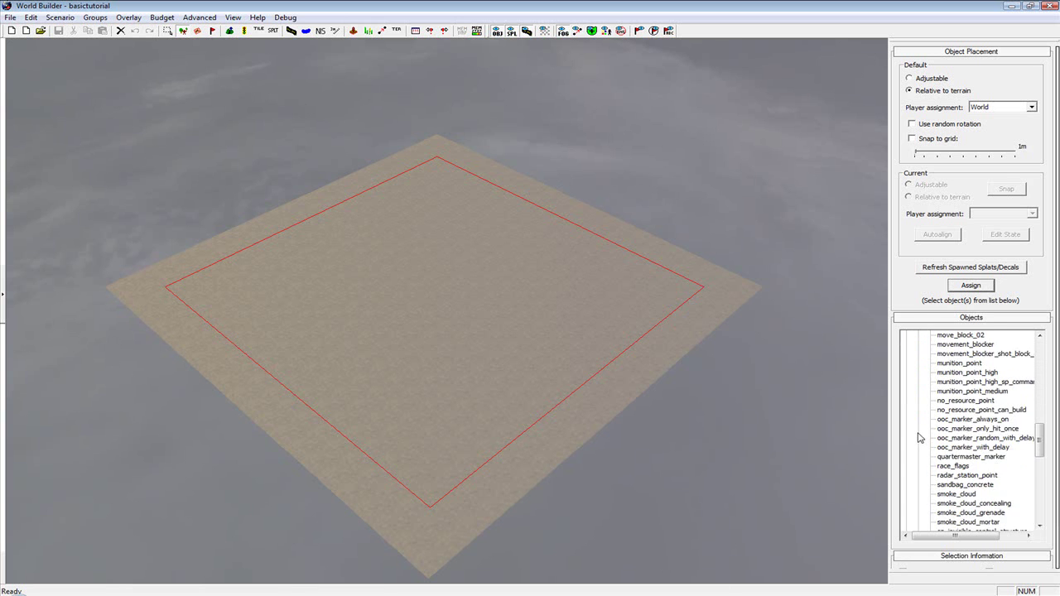
pyautogui.scroll(-5, 990, 442)
pyautogui.click(975, 467)
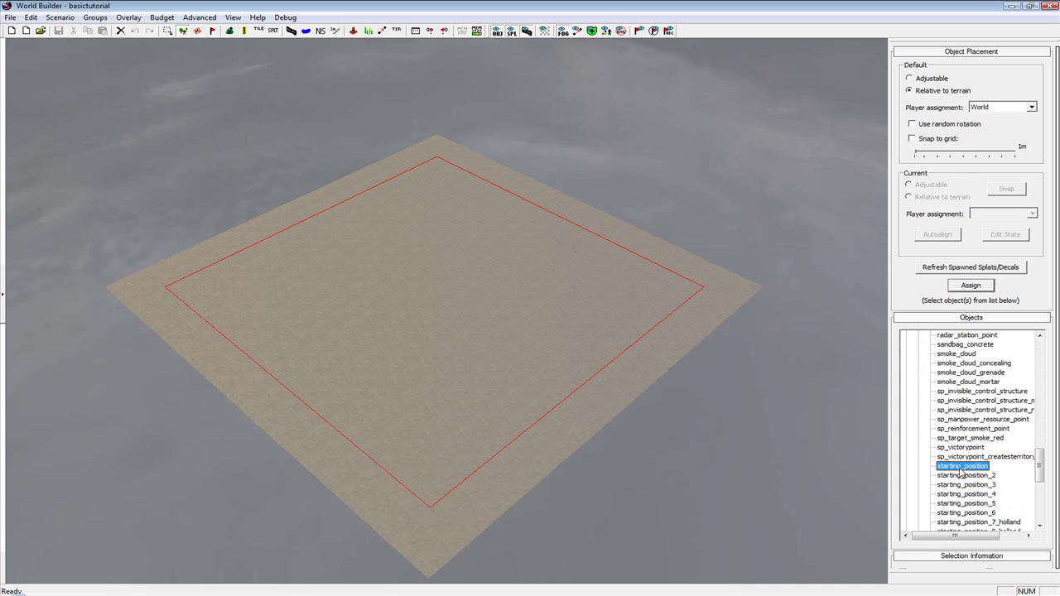
# - Place a starting_position object just inside the left corner of the red playable-area boundary
pyautogui.moveTo(264, 314); pyautogui.dragTo(476, 350, button='middle')
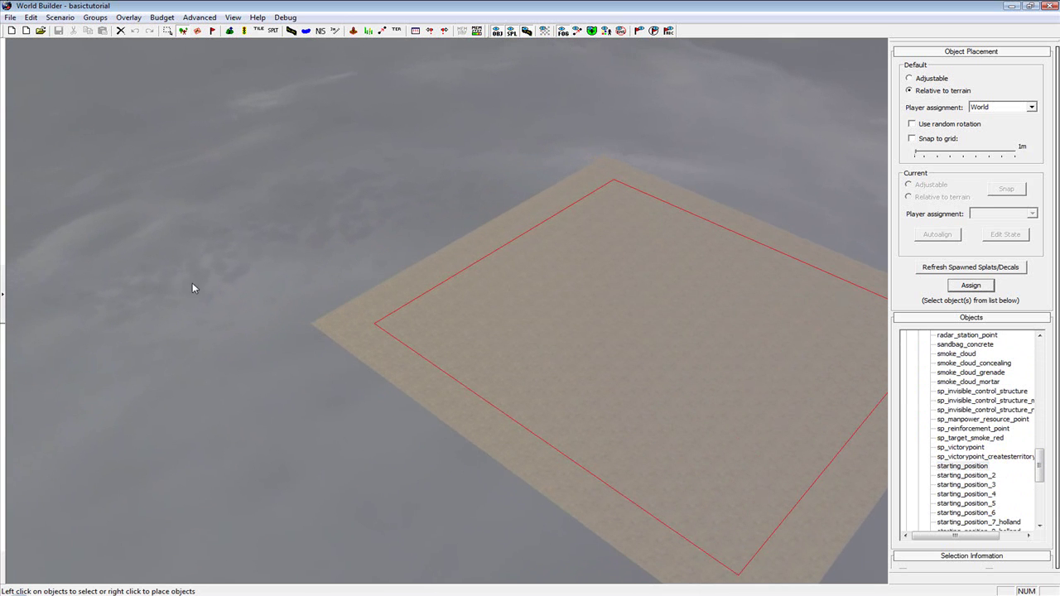
pyautogui.scroll(6, 391, 326)
pyautogui.scroll(2, 391, 326)
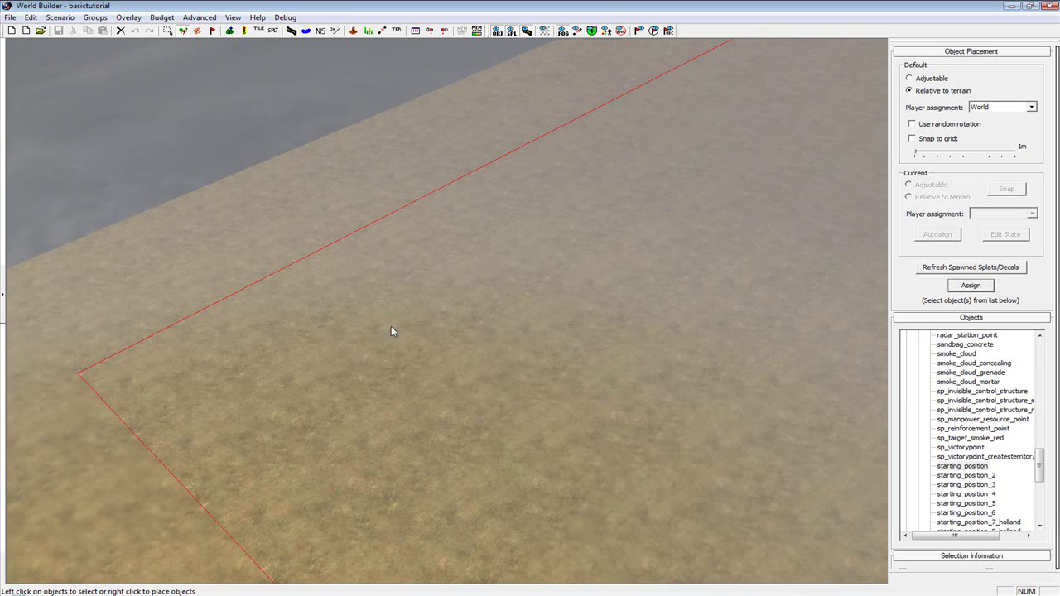
pyautogui.moveTo(293, 359); pyautogui.dragTo(319, 367, button='middle')
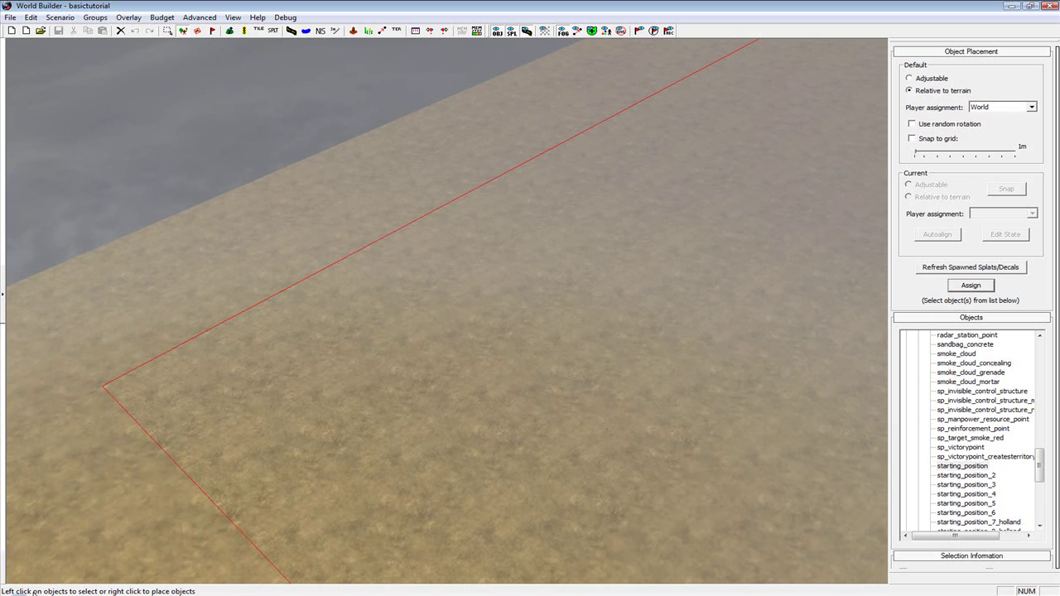
pyautogui.rightClick(240, 388)
# - Place a second starting_position object inside the right corner of the playable area
pyautogui.keyDown('alt'); pyautogui.moveTo(268, 454); pyautogui.dragTo(878, 265, button='right'); pyautogui.keyUp('alt')
pyautogui.keyDown('alt'); pyautogui.moveTo(781, 300); pyautogui.dragTo(700, 294, button='middle'); pyautogui.keyUp('alt')
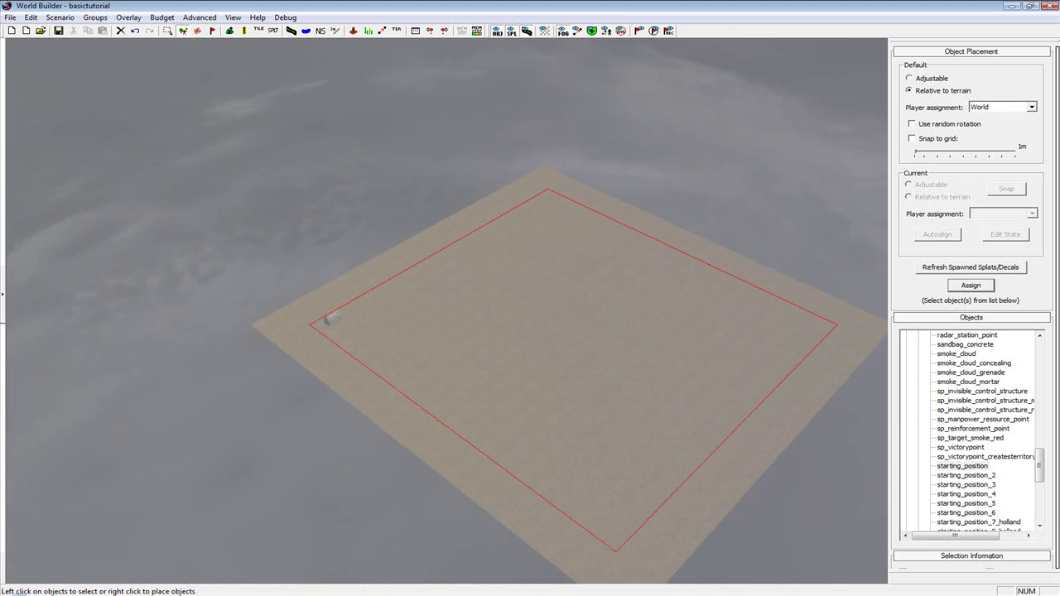
pyautogui.keyDown('alt'); pyautogui.moveTo(878, 294); pyautogui.dragTo(796, 294, button='middle'); pyautogui.keyUp('alt')
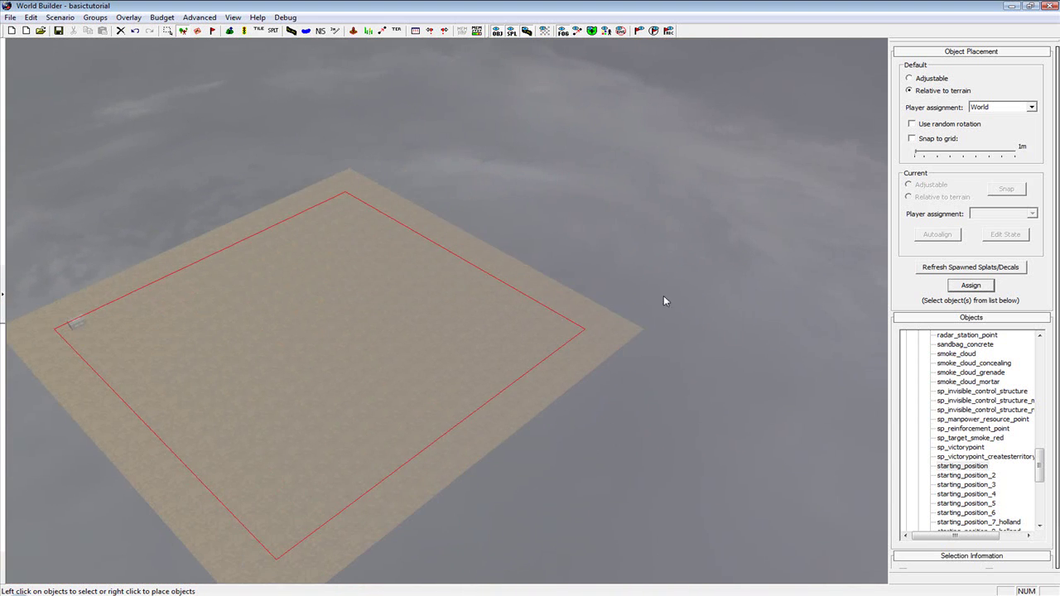
pyautogui.keyDown('alt'); pyautogui.moveTo(747, 286); pyautogui.dragTo(638, 318, button='right'); pyautogui.keyUp('alt')
pyautogui.scroll(-6, 298, 295)
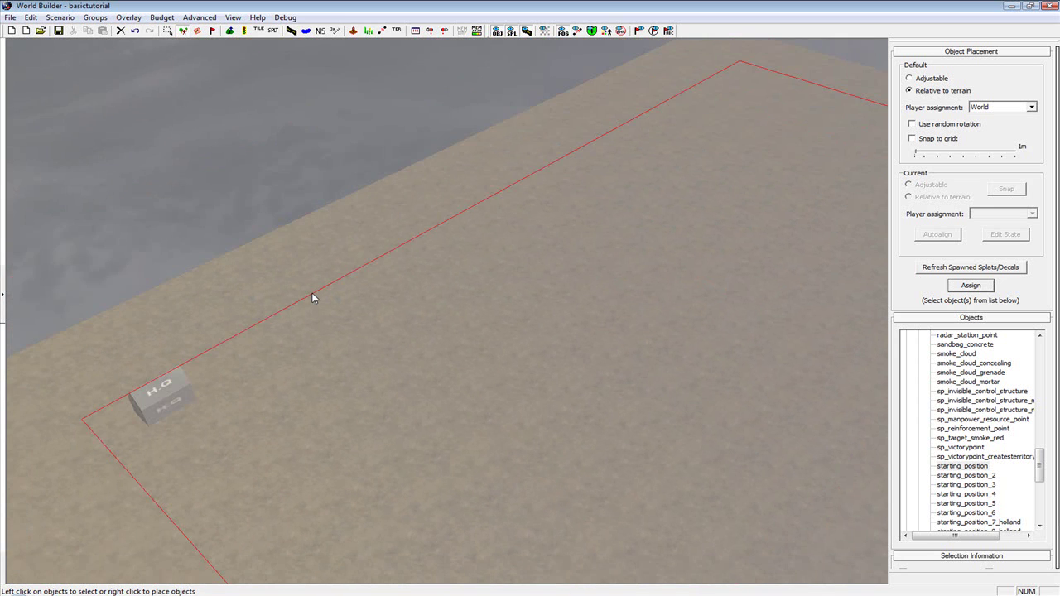
# - Choose the map_entry_point object and place one along the playable-area boundary near the left corner's HQ
pyautogui.scroll(2, 332, 292)
pyautogui.scroll(10, 976, 424)
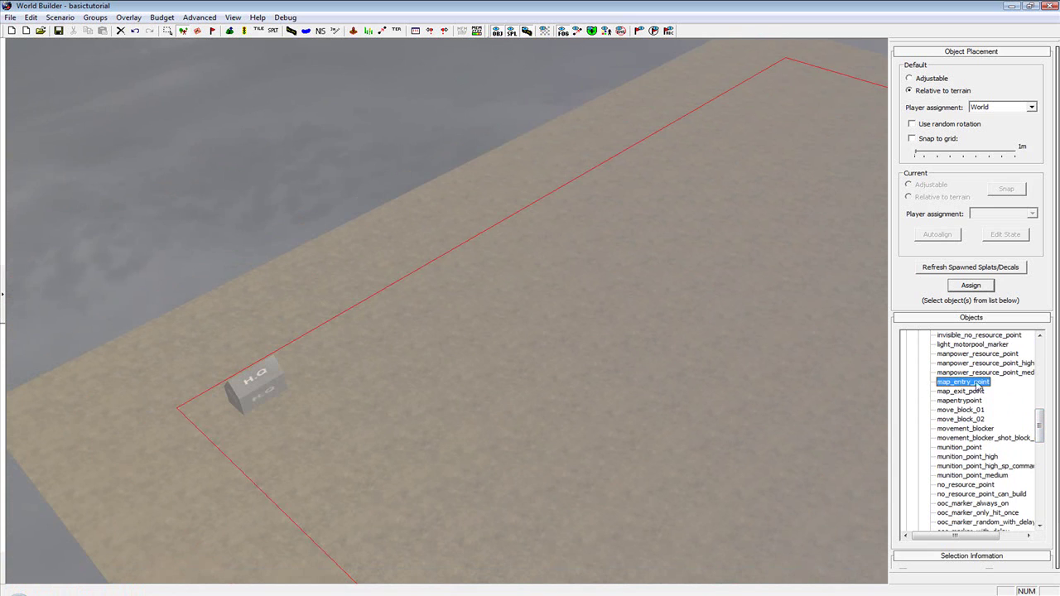
pyautogui.scroll(2, 329, 335)
pyautogui.scroll(3, 329, 334)
pyautogui.moveTo(329, 333); pyautogui.dragTo(232, 334, button='middle')
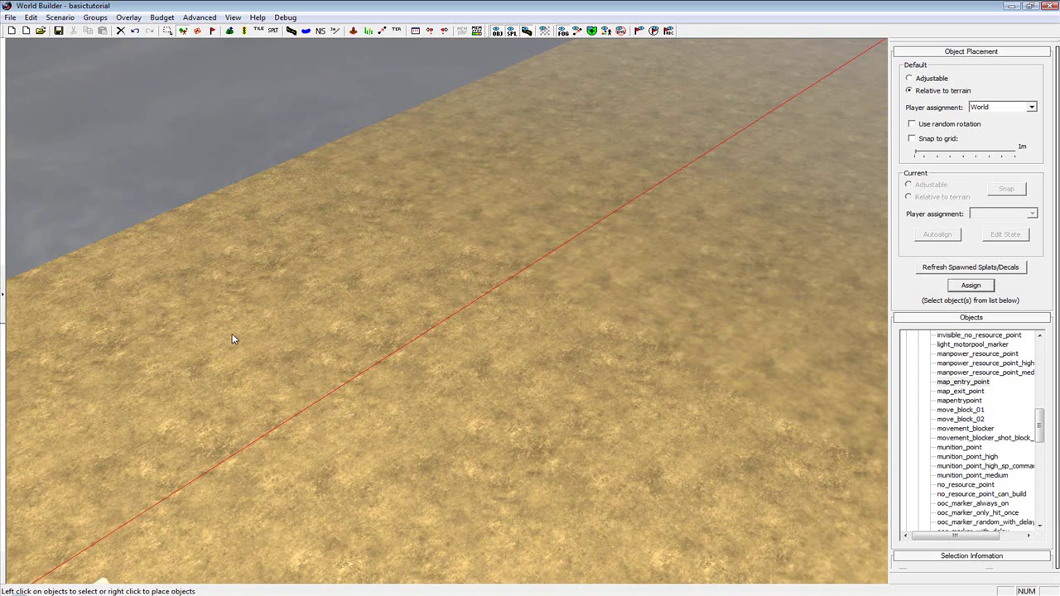
pyautogui.rightClick(381, 406)
# - Place a second map_entry_point on the playable-area boundary near the right corner's HQ
pyautogui.scroll(-2, 477, 385)
pyautogui.scroll(-8, 476, 385)
pyautogui.moveTo(802, 331); pyautogui.dragTo(614, 344, button='middle')
pyautogui.scroll(3, 691, 330)
pyautogui.moveTo(691, 330); pyautogui.dragTo(716, 332, button='middle')
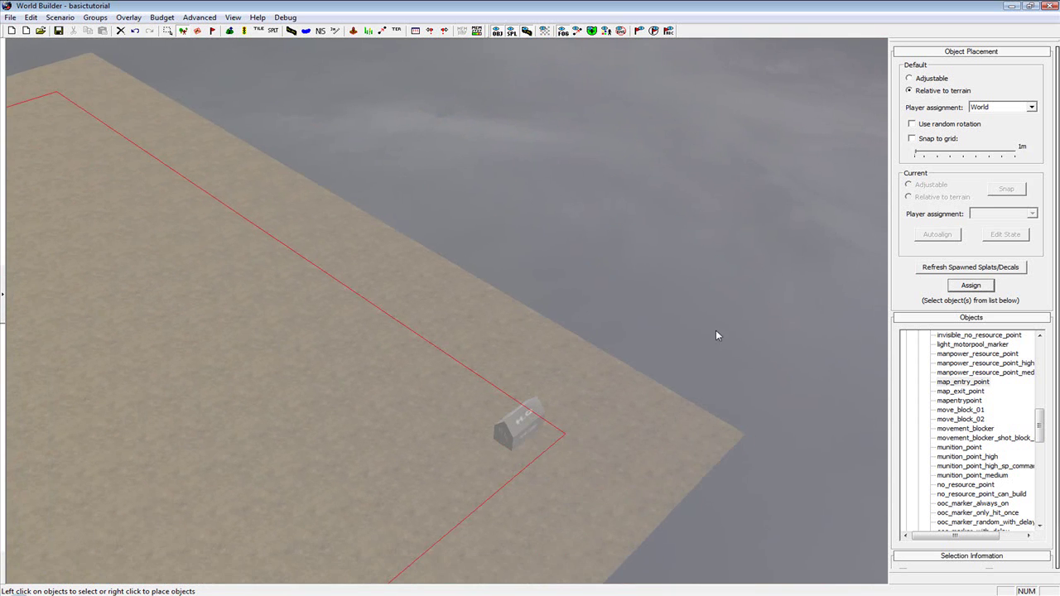
pyautogui.scroll(3, 429, 398)
pyautogui.rightClick(512, 499)
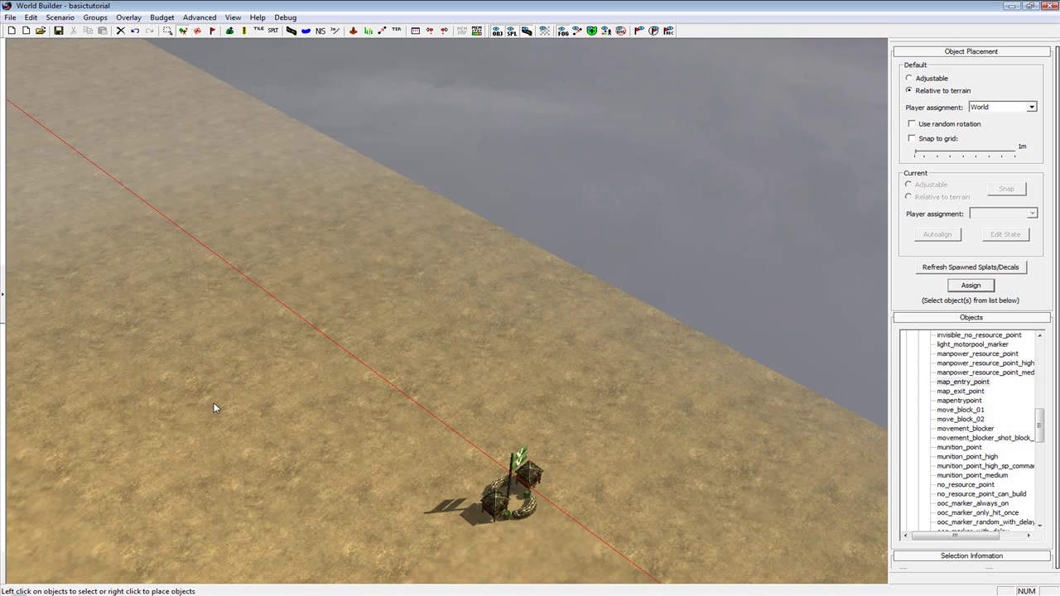
# - Reposition the right corner's HQ along the playable-area boundary and rotate it
pyautogui.scroll(-4, 431, 447)
pyautogui.moveTo(431, 446); pyautogui.dragTo(457, 444, button='middle')
pyautogui.scroll(3, 457, 445)
pyautogui.click(544, 394)
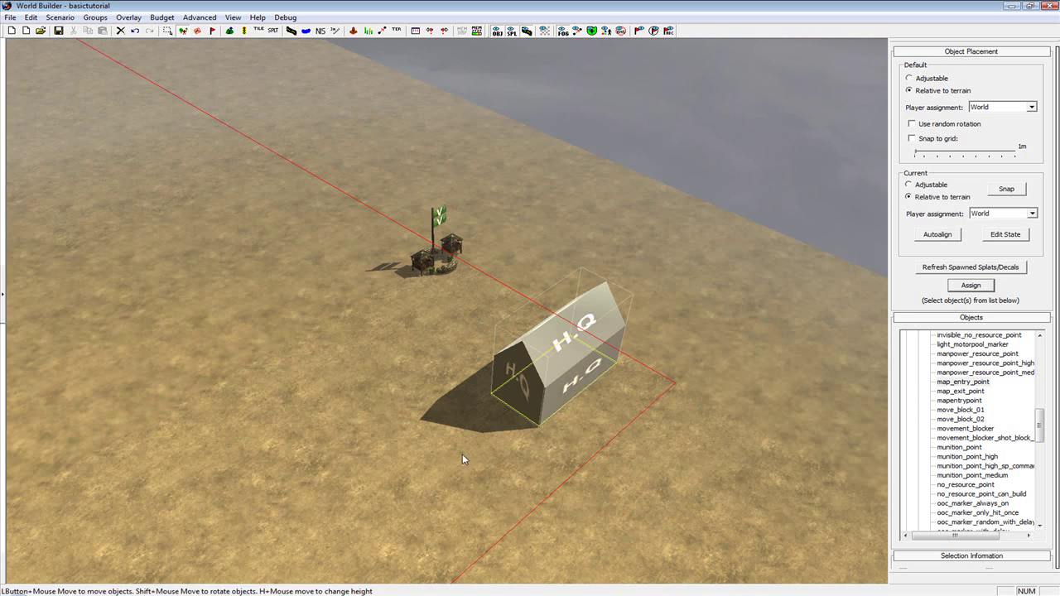
pyautogui.moveTo(528, 376); pyautogui.dragTo(501, 383)
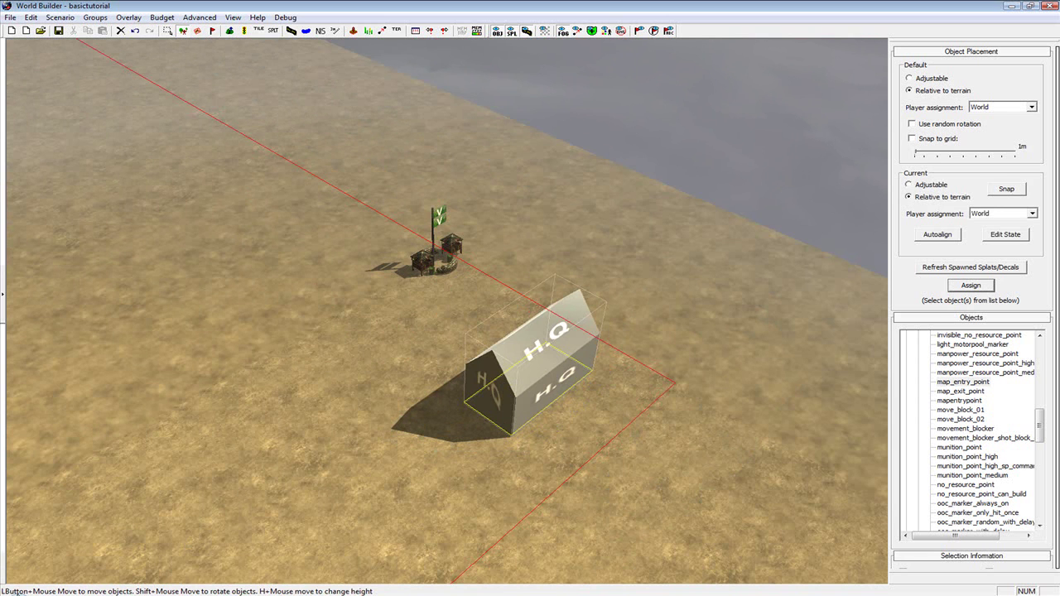
pyautogui.moveTo(529, 379); pyautogui.dragTo(534, 346)
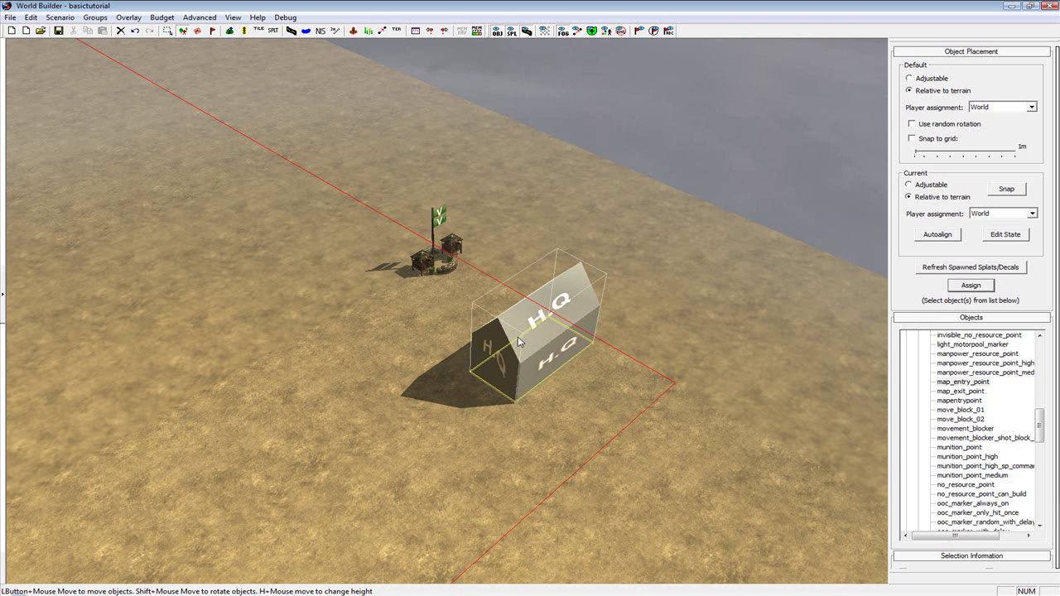
pyautogui.keyDown('shift'); pyautogui.moveTo(499, 356); pyautogui.dragTo(475, 302); pyautogui.keyUp('shift')
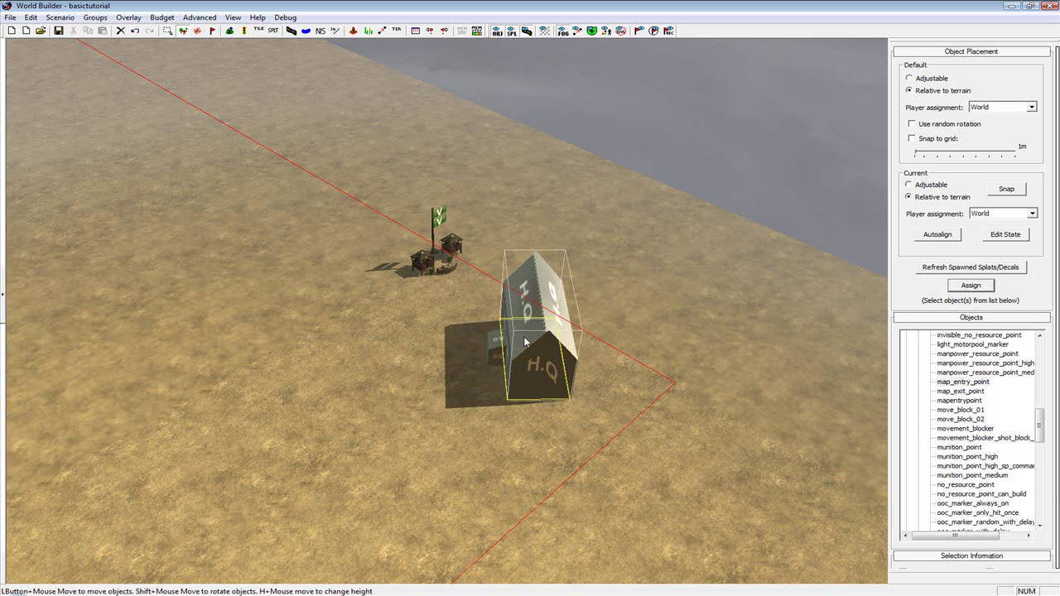
# - Try changing the height of the right corner's HQ and set its current placement to Adjustable
pyautogui.press('h')
pyautogui.moveTo(529, 345); pyautogui.dragTo(247, 350)
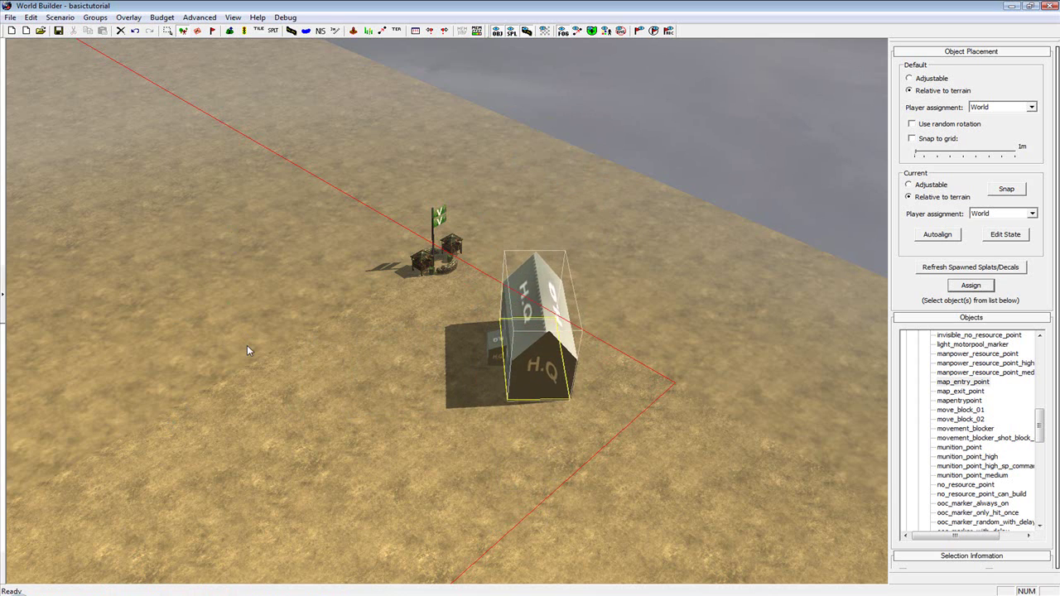
pyautogui.click(430, 406)
pyautogui.scroll(3, 480, 403)
pyautogui.scroll(-5, 497, 405)
pyautogui.click(497, 350)
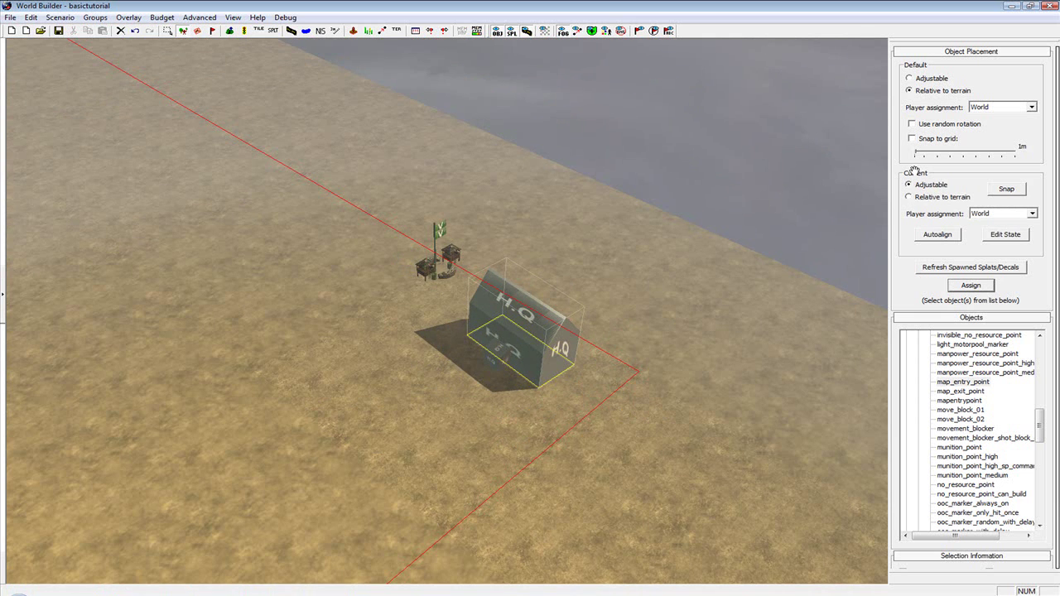
pyautogui.click(362, 422)
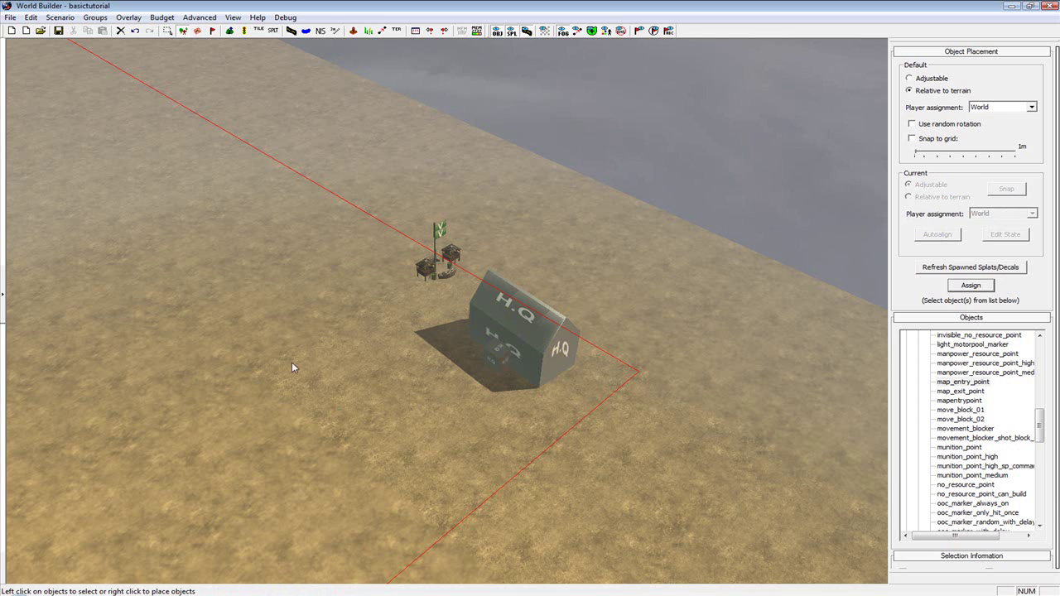
# - Assign the right corner's HQ to Player 2
pyautogui.click(564, 315)
pyautogui.click(989, 213)
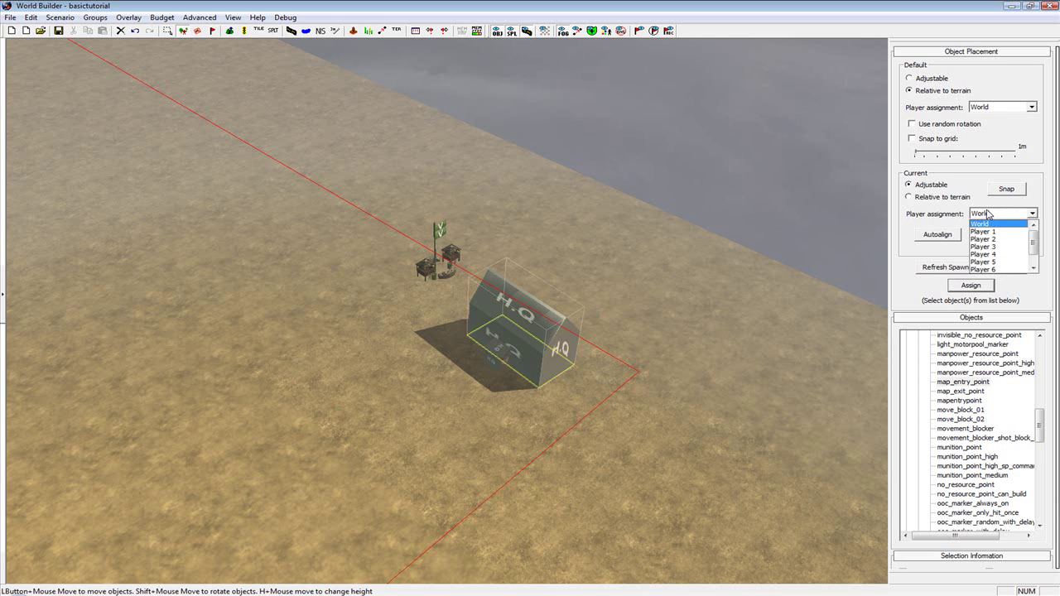
pyautogui.click(1018, 241)
pyautogui.moveTo(553, 320); pyautogui.dragTo(527, 339)
# - Rotate the map entry point beside the right corner's HQ and assign it to Player 2
pyautogui.click(433, 272)
pyautogui.moveTo(434, 272); pyautogui.dragTo(382, 258)
pyautogui.moveTo(314, 278); pyautogui.dragTo(268, 253, button='right')
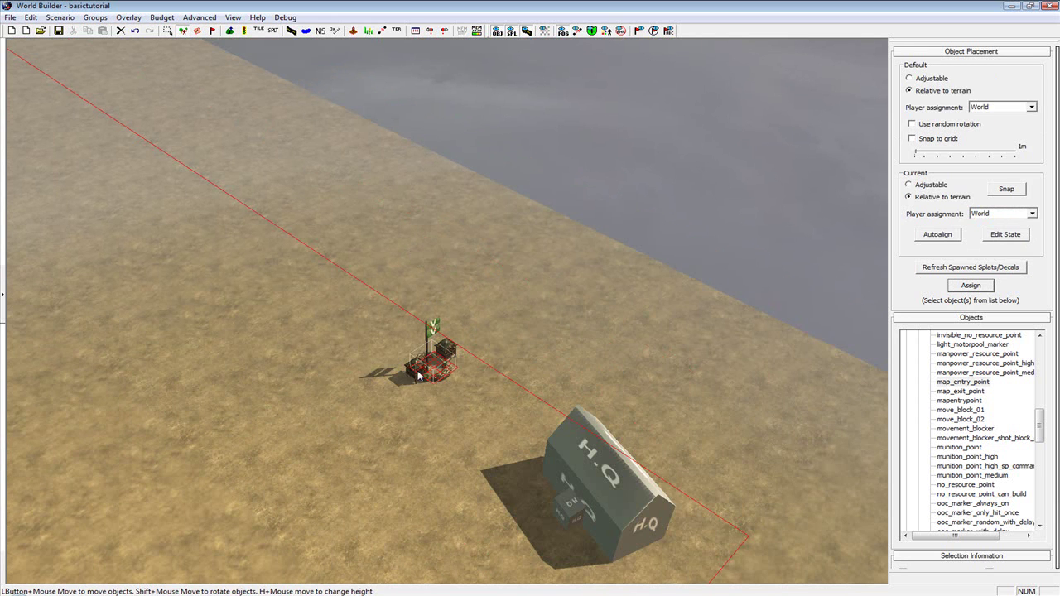
pyautogui.scroll(3, 448, 387)
pyautogui.keyDown('shift'); pyautogui.moveTo(397, 412); pyautogui.dragTo(429, 392); pyautogui.keyUp('shift')
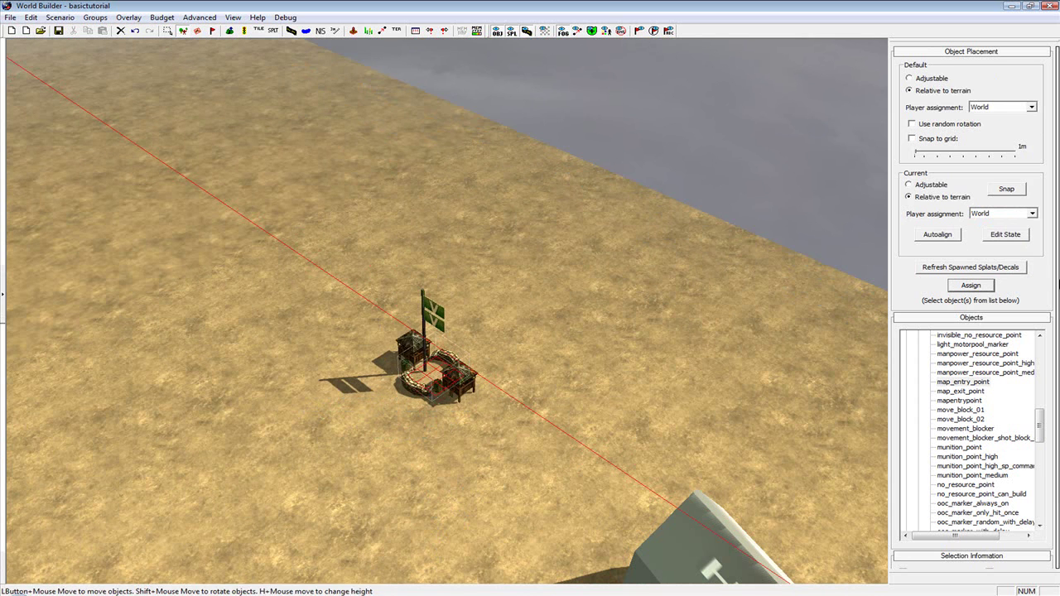
pyautogui.click(1032, 213)
pyautogui.click(994, 241)
pyautogui.click(557, 453)
pyautogui.scroll(-5, 558, 454)
pyautogui.scroll(5, 558, 454)
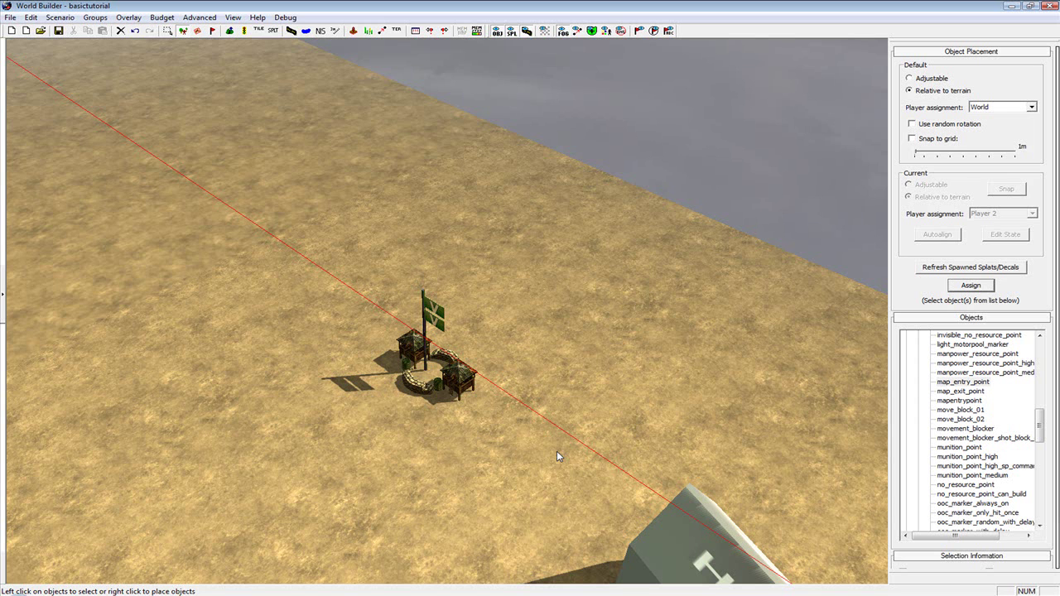
# - Assign the left corner's HQ and its nearby map entry point to Player 1
pyautogui.moveTo(241, 259); pyautogui.dragTo(469, 393)
pyautogui.scroll(-3, 443, 283)
pyautogui.click(556, 444)
pyautogui.click(303, 438)
pyautogui.scroll(-5, 303, 438)
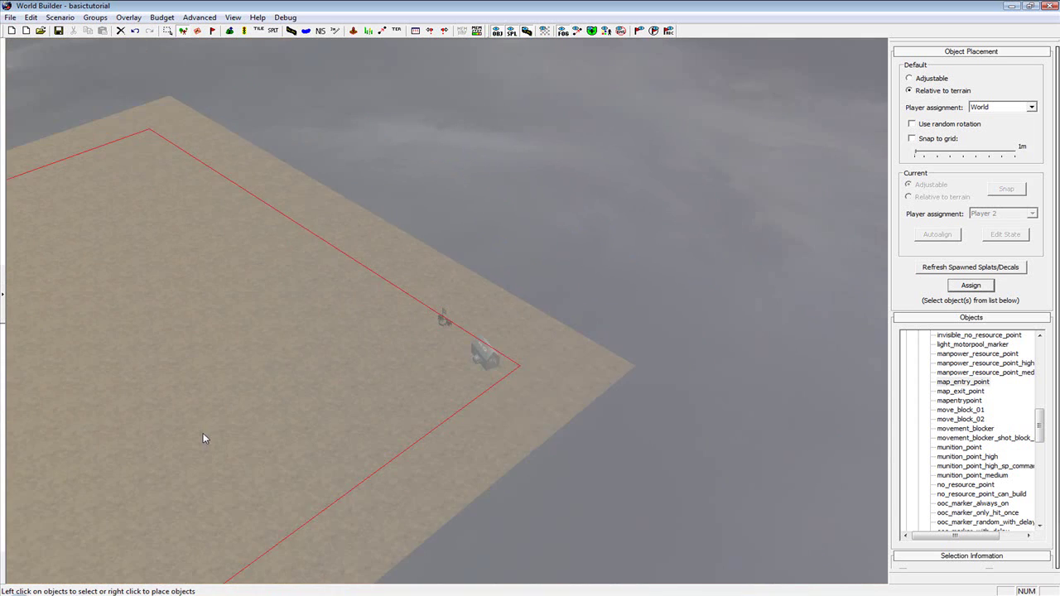
pyautogui.moveTo(303, 438); pyautogui.dragTo(213, 434, button='middle')
pyautogui.scroll(5, 161, 410)
pyautogui.click(340, 386)
pyautogui.moveTo(367, 377); pyautogui.dragTo(653, 469)
pyautogui.moveTo(578, 235); pyautogui.dragTo(592, 227)
pyautogui.click(1032, 213)
pyautogui.click(994, 232)
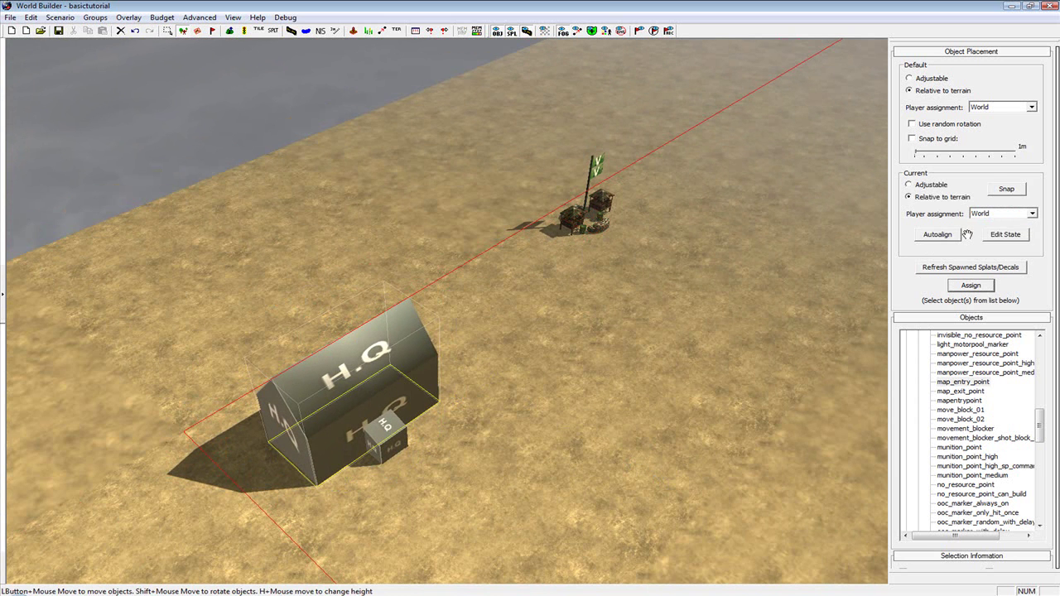
pyautogui.click(1032, 213)
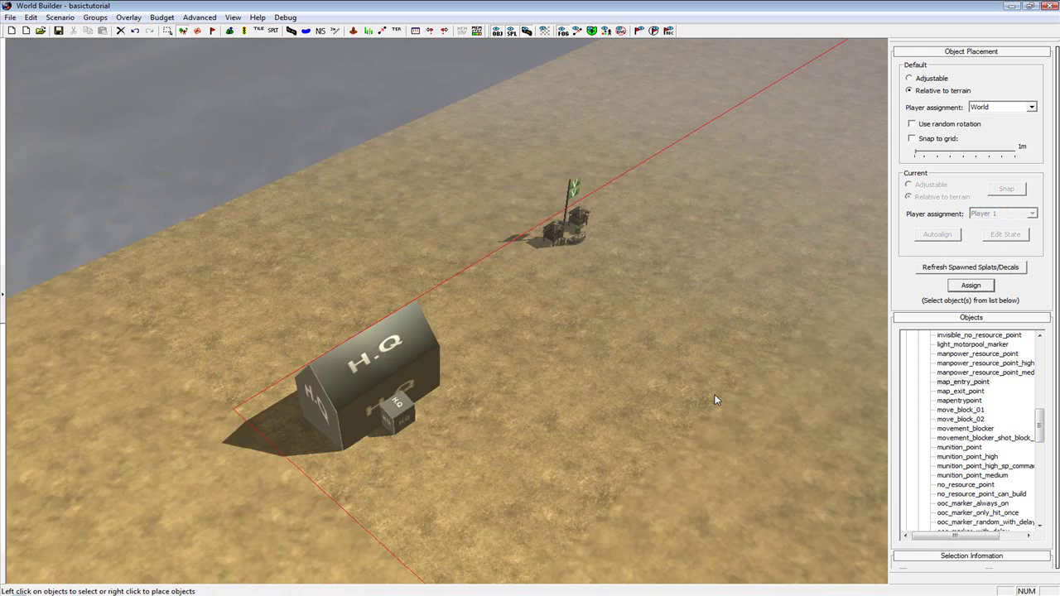
# - Activate terrain tile painting and expand the GRASS texture group
pyautogui.scroll(-6, 716, 398)
pyautogui.moveTo(716, 398); pyautogui.dragTo(770, 410, button='middle')
pyautogui.scroll(-2, 801, 399)
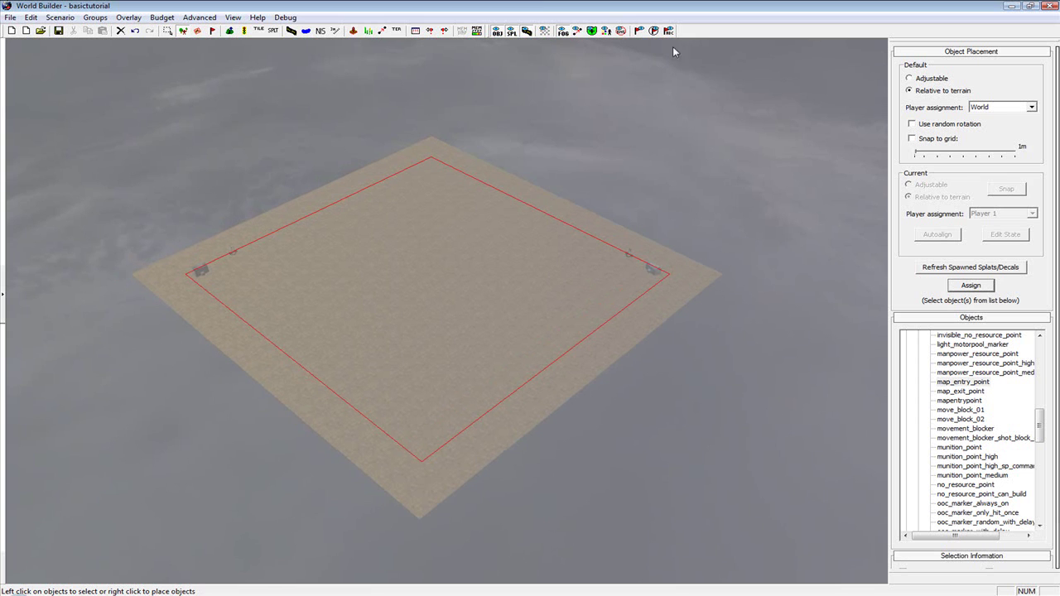
pyautogui.click(261, 33)
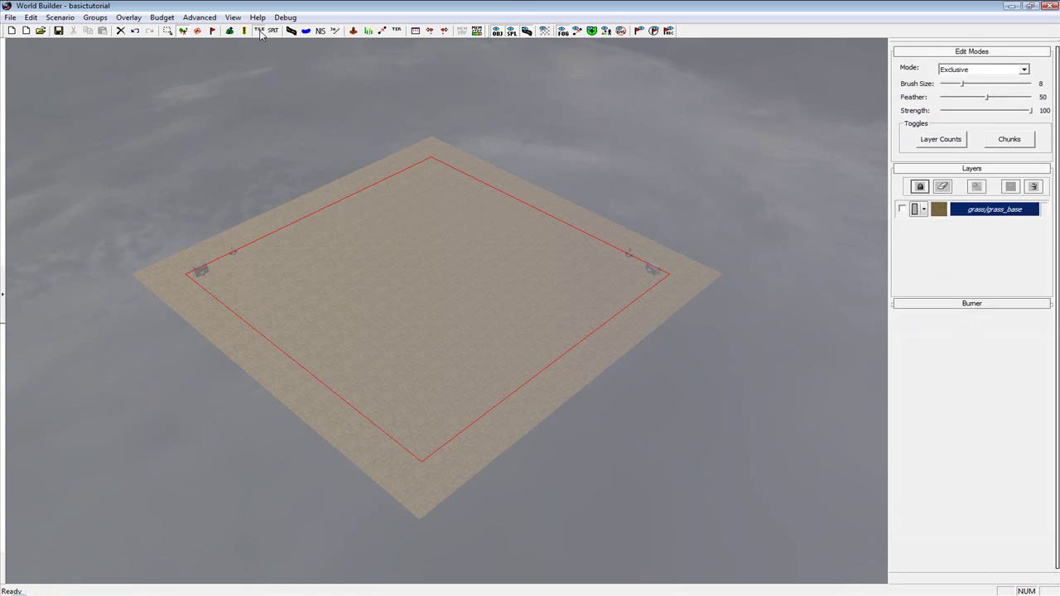
pyautogui.scroll(10, 405, 371)
pyautogui.moveTo(409, 338); pyautogui.dragTo(497, 348, button='middle')
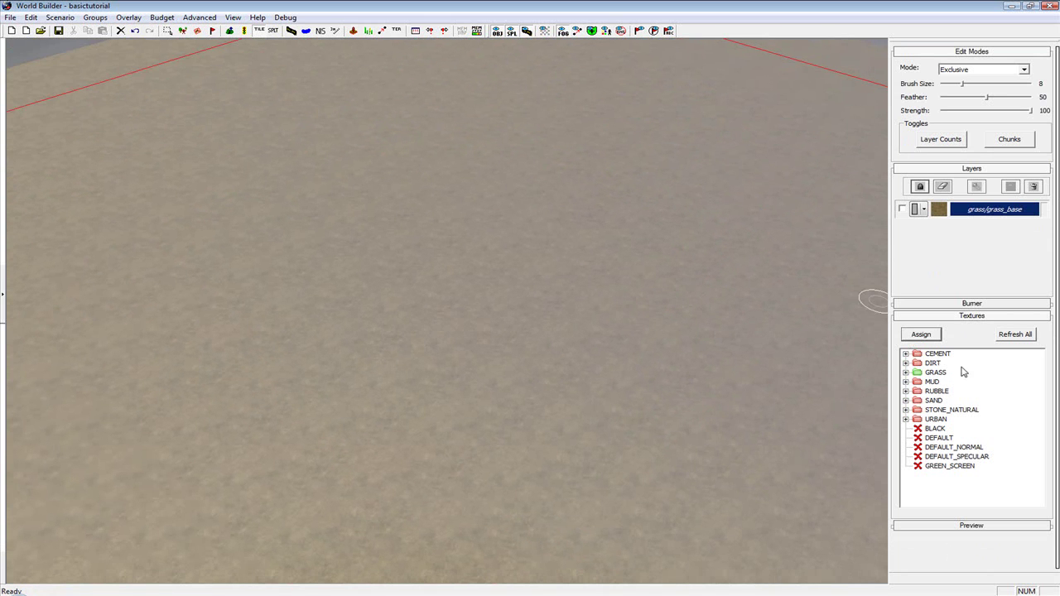
pyautogui.click(906, 373)
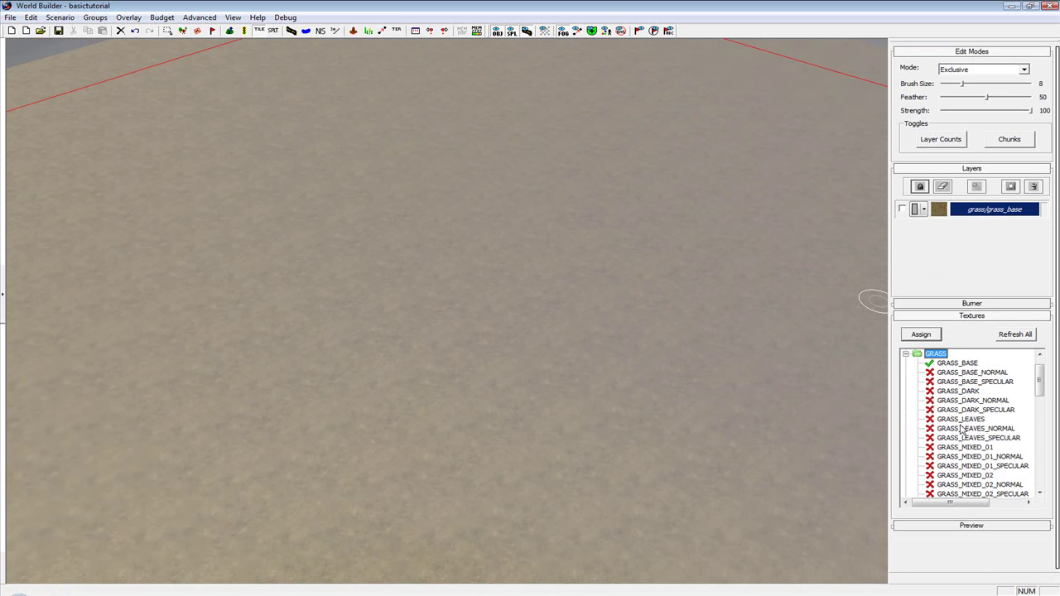
# - Find the GRASS_MIXED_01 texture among the grass textures and show its preview
pyautogui.scroll(-3, 953, 410)
pyautogui.scroll(2, 951, 410)
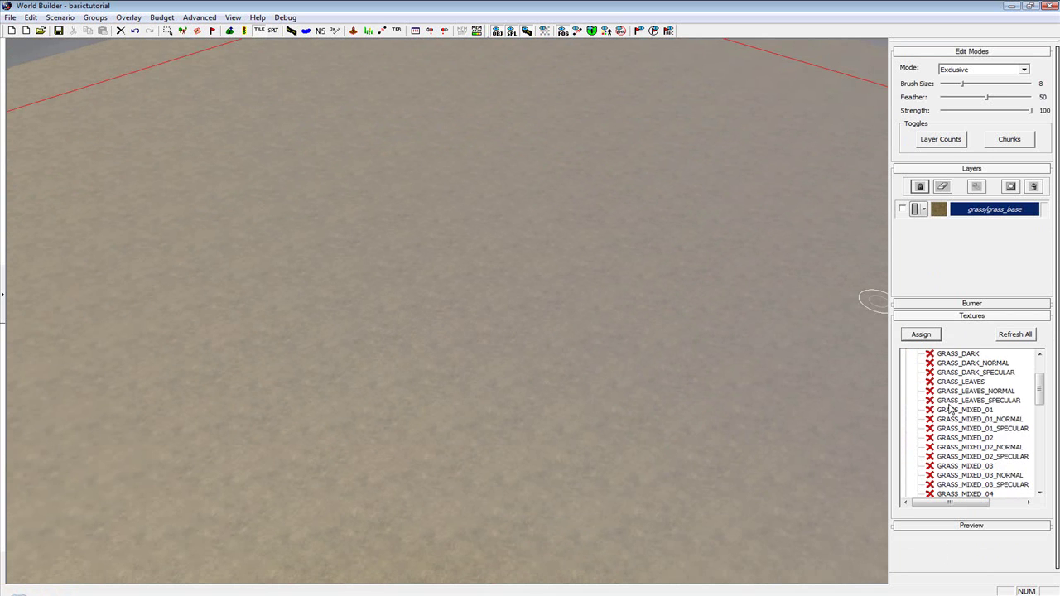
pyautogui.click(965, 526)
pyautogui.click(981, 288)
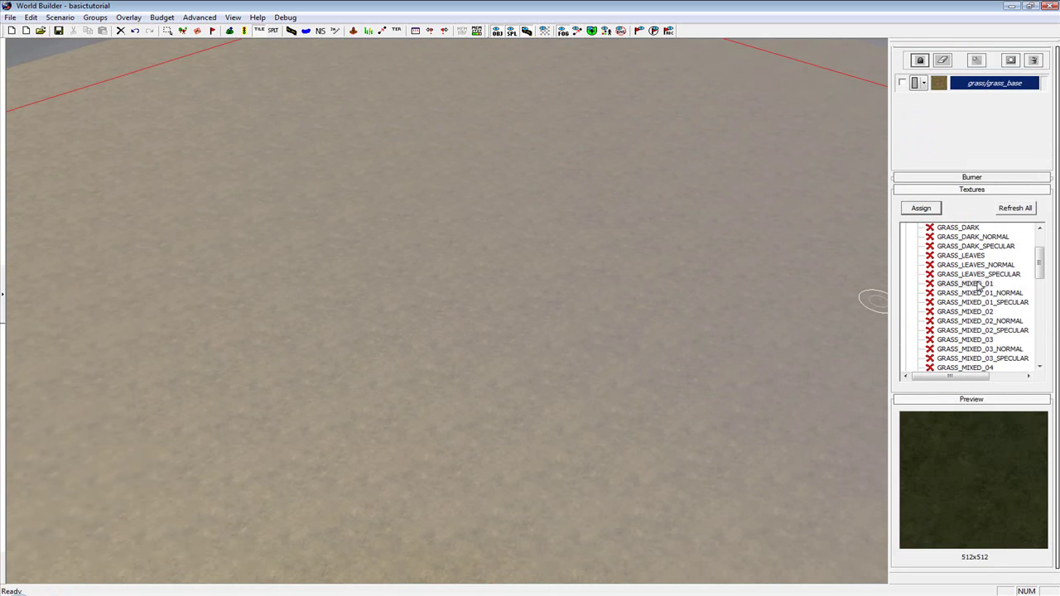
# - Replace the grass/grass_base layer's texture with GRASS_MIXED_01 and inspect the retextured terrain
pyautogui.moveTo(954, 146); pyautogui.dragTo(954, 155)
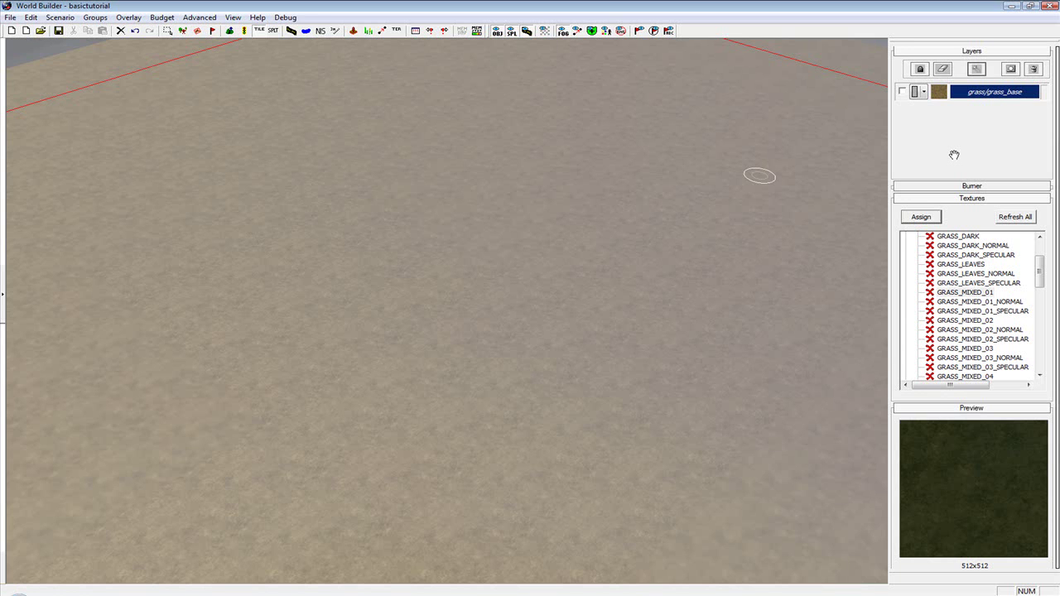
pyautogui.click(965, 256)
pyautogui.click(978, 293)
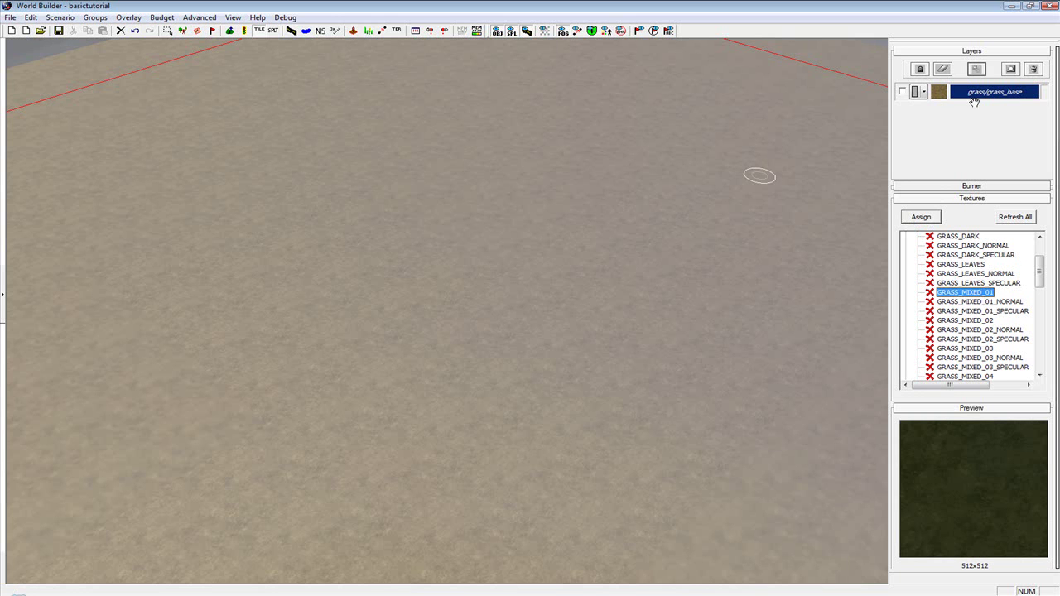
pyautogui.click(974, 99)
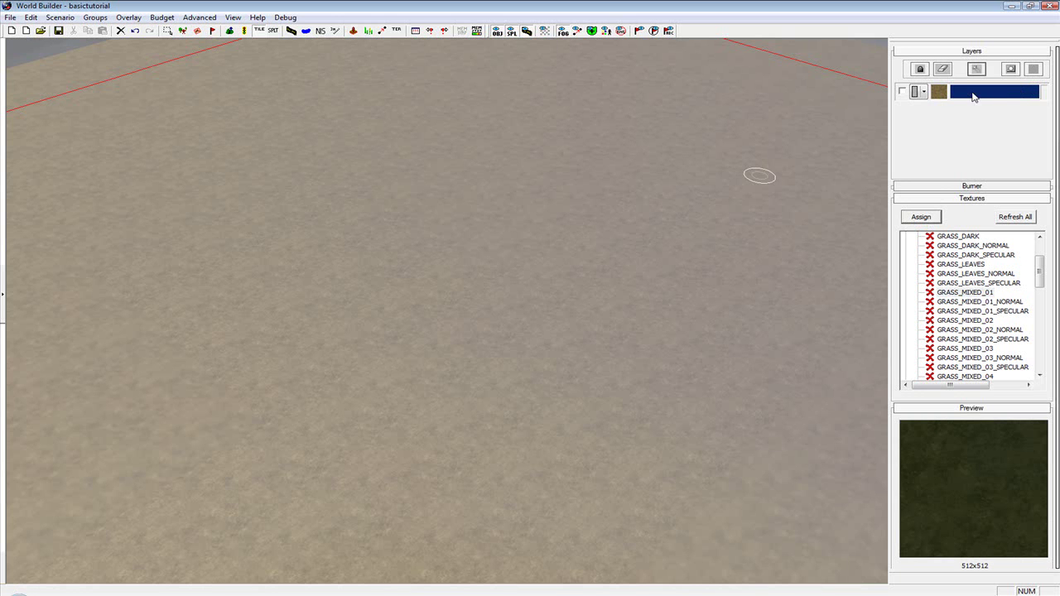
pyautogui.click(967, 292)
pyautogui.click(922, 218)
pyautogui.scroll(-10, 499, 398)
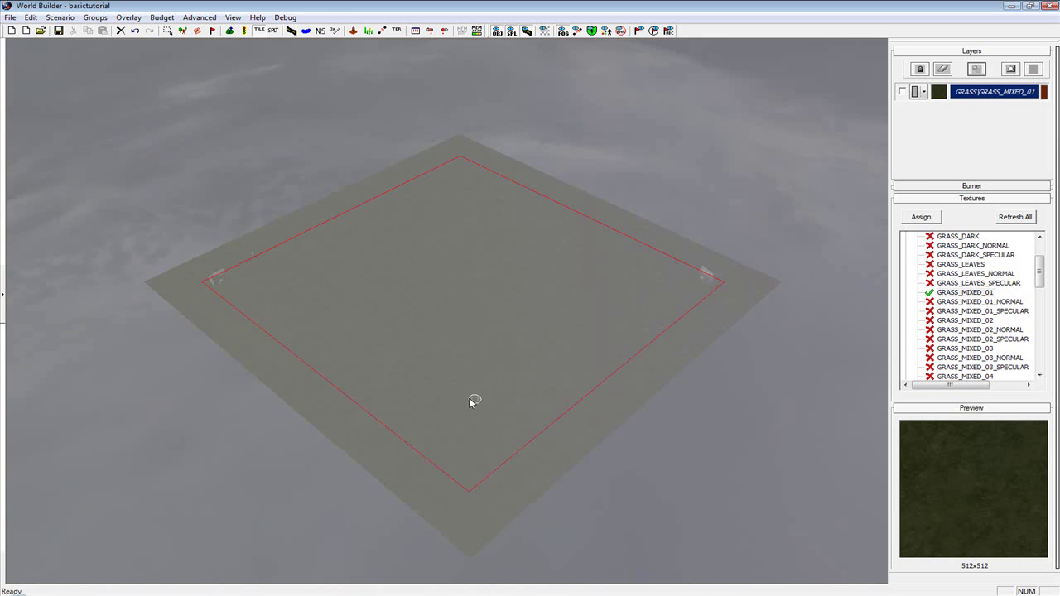
pyautogui.moveTo(437, 387)
pyautogui.mouseDown(button='middle')
pyautogui.moveTo(602, 384)
pyautogui.moveTo(298, 339)
pyautogui.moveTo(348, 373)
pyautogui.mouseUp(button='middle')
pyautogui.scroll(10, 437, 387)
pyautogui.scroll(10, 549, 408)
pyautogui.scroll(-6, 550, 407)
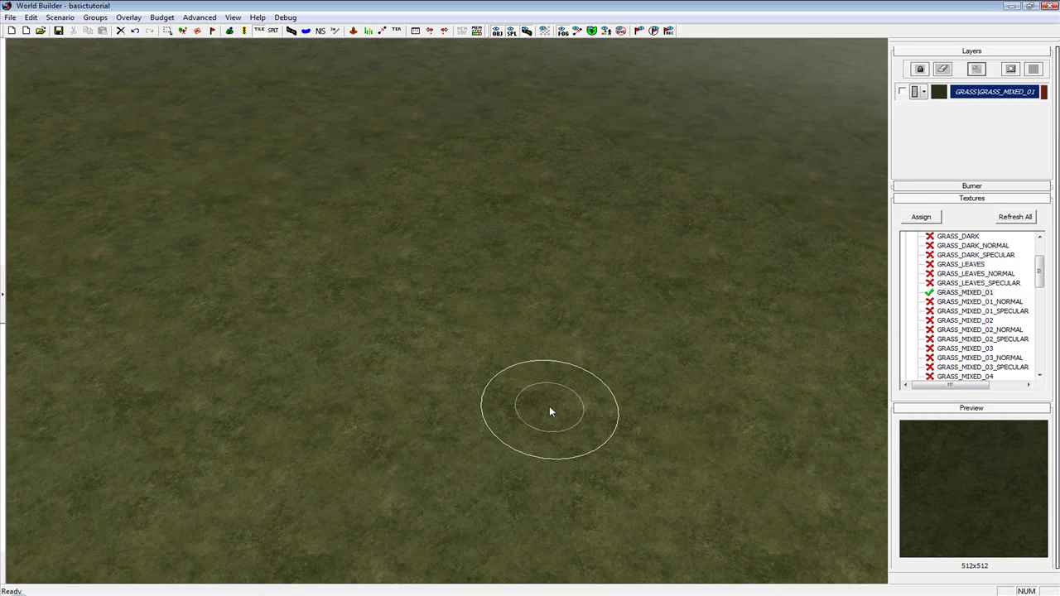
# - Replace the base layer's GRASS_MIXED_01 texture with GRASS_BASE from the GRASS group
pyautogui.moveTo(1040, 271); pyautogui.dragTo(1040, 249)
pyautogui.click(957, 265)
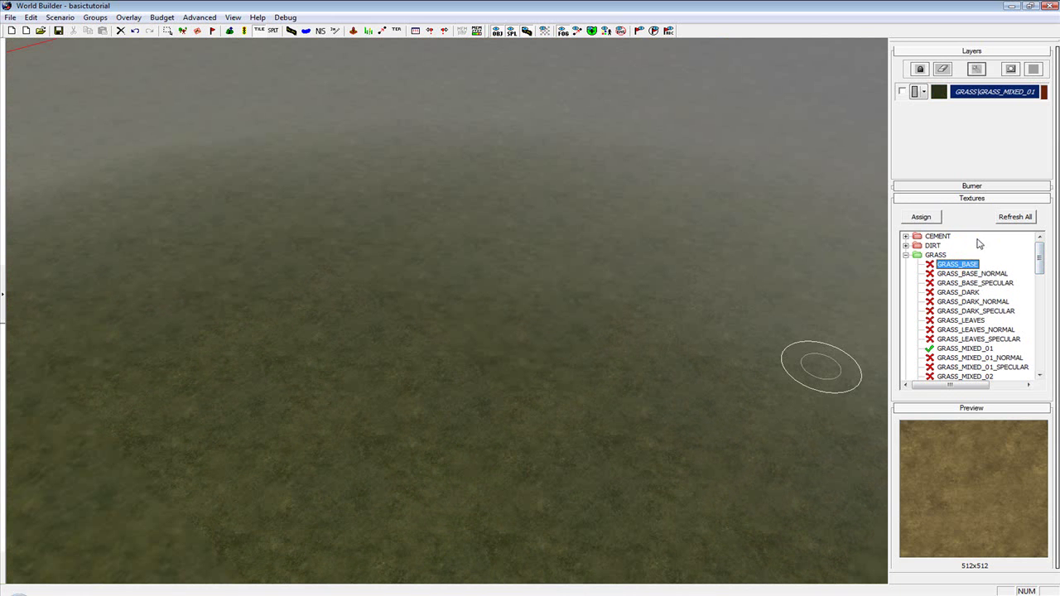
pyautogui.click(931, 218)
pyautogui.scroll(-5, 343, 373)
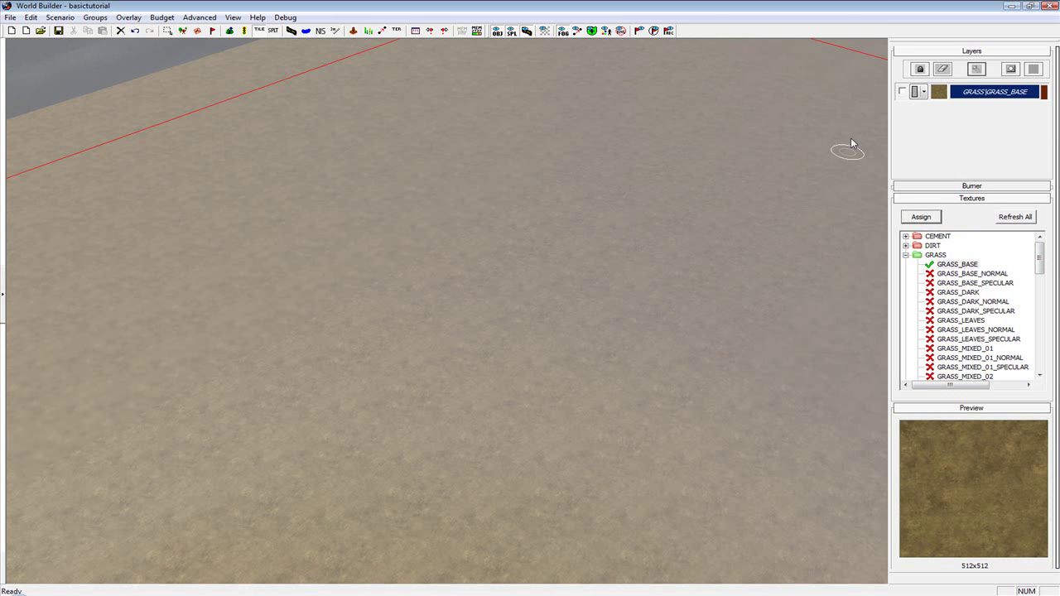
# - Add a second tile layer, assign it the GRASS_LEAVES texture, and paint a rounded patch of it on the terrain
pyautogui.click(1010, 70)
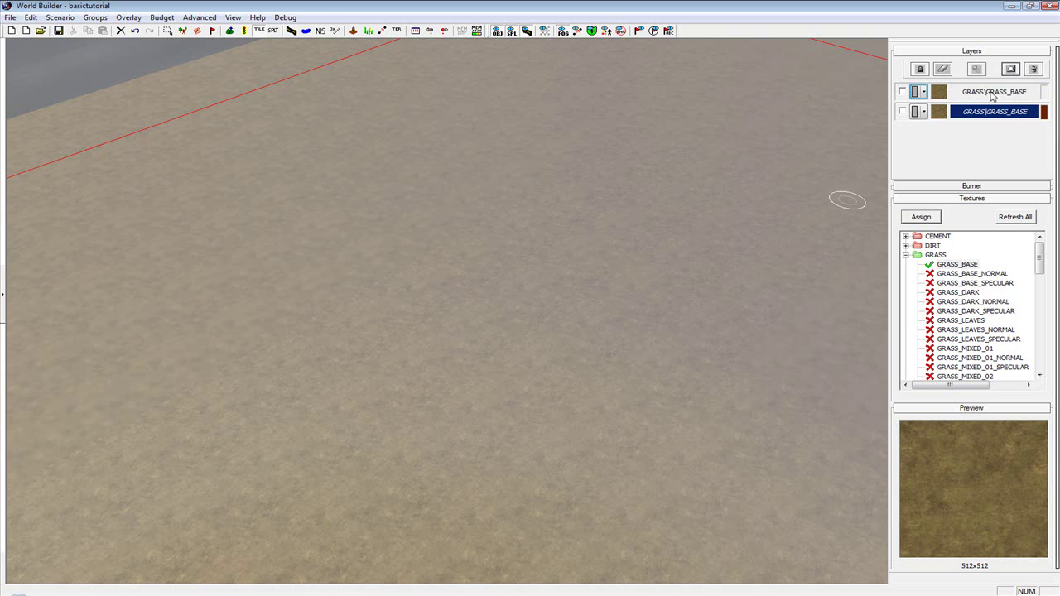
pyautogui.click(973, 320)
pyautogui.click(921, 216)
pyautogui.moveTo(518, 348)
pyautogui.mouseDown()
pyautogui.moveTo(453, 384)
pyautogui.moveTo(547, 388)
pyautogui.moveTo(466, 373)
pyautogui.moveTo(582, 229)
pyautogui.moveTo(590, 279)
pyautogui.moveTo(646, 265)
pyautogui.moveTo(439, 447)
pyautogui.moveTo(352, 471)
pyautogui.moveTo(467, 528)
pyautogui.moveTo(682, 248)
pyautogui.moveTo(637, 214)
pyautogui.moveTo(761, 196)
pyautogui.moveTo(741, 218)
pyautogui.moveTo(706, 396)
pyautogui.moveTo(730, 400)
pyautogui.moveTo(731, 476)
pyautogui.moveTo(721, 185)
pyautogui.moveTo(536, 165)
pyautogui.moveTo(464, 179)
pyautogui.moveTo(810, 217)
pyautogui.moveTo(589, 424)
pyautogui.mouseUp()
pyautogui.scroll(-5, 610, 364)
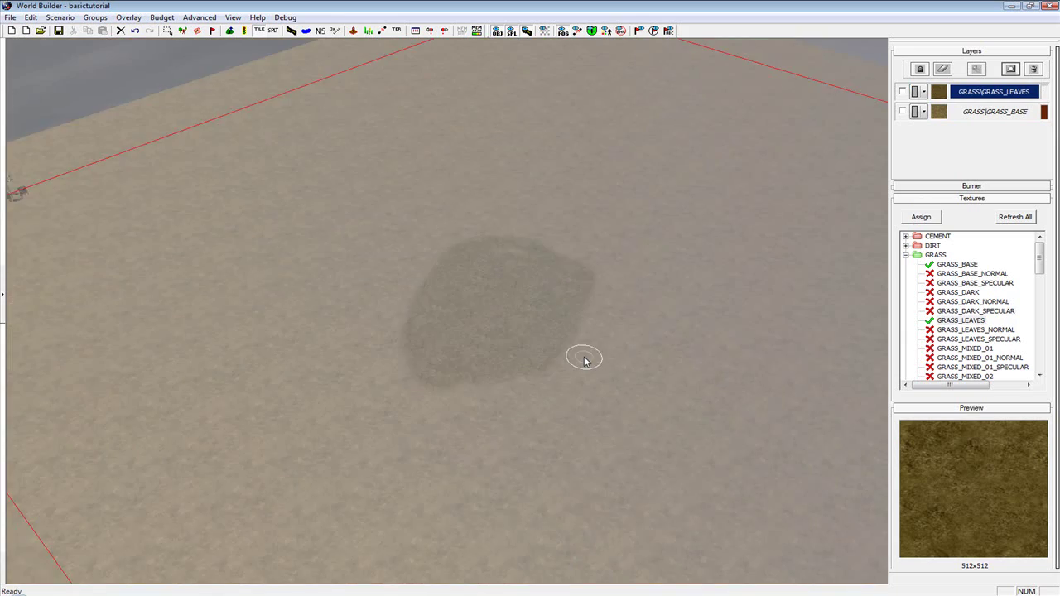
# - Examine the painted GRASS_LEAVES patch and its blended edges up close and from farther away
pyautogui.scroll(4, 584, 358)
pyautogui.scroll(5, 584, 361)
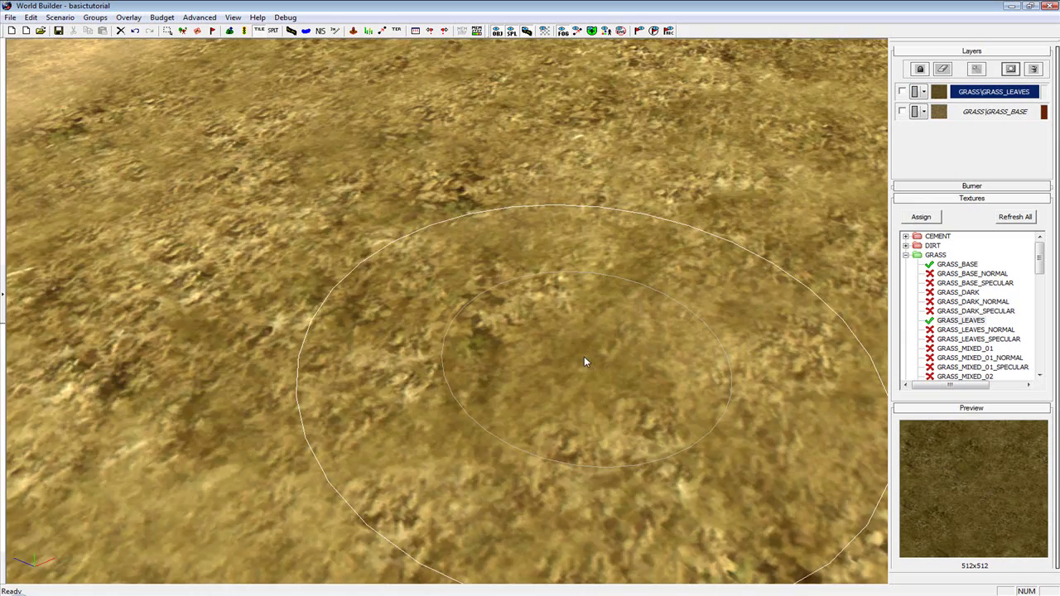
pyautogui.scroll(-5, 583, 361)
pyautogui.moveTo(584, 361); pyautogui.dragTo(583, 414, button='middle')
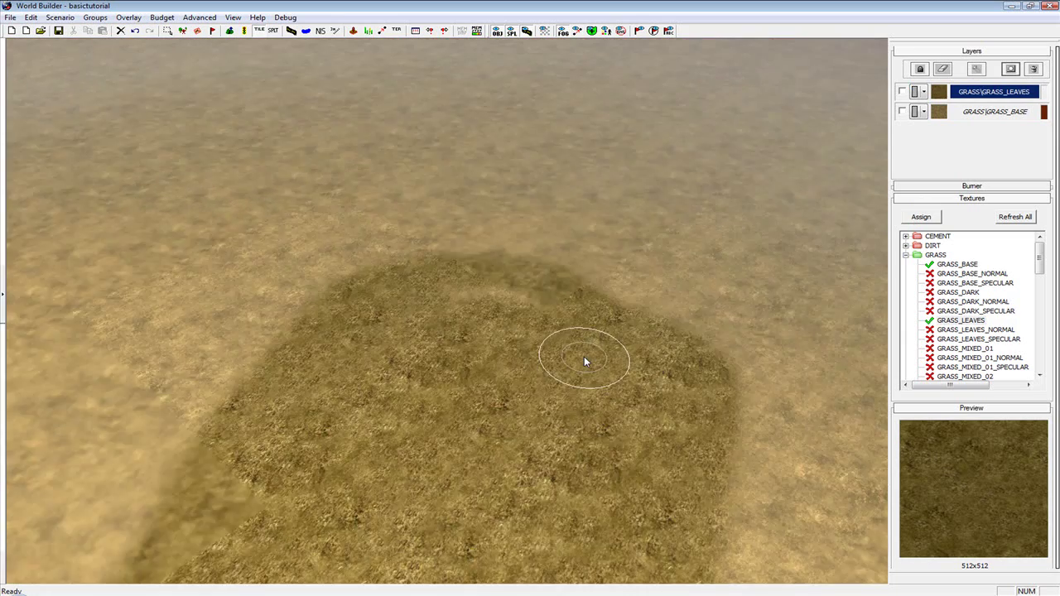
pyautogui.scroll(3, 584, 361)
pyautogui.moveTo(584, 361); pyautogui.dragTo(584, 116, button='middle')
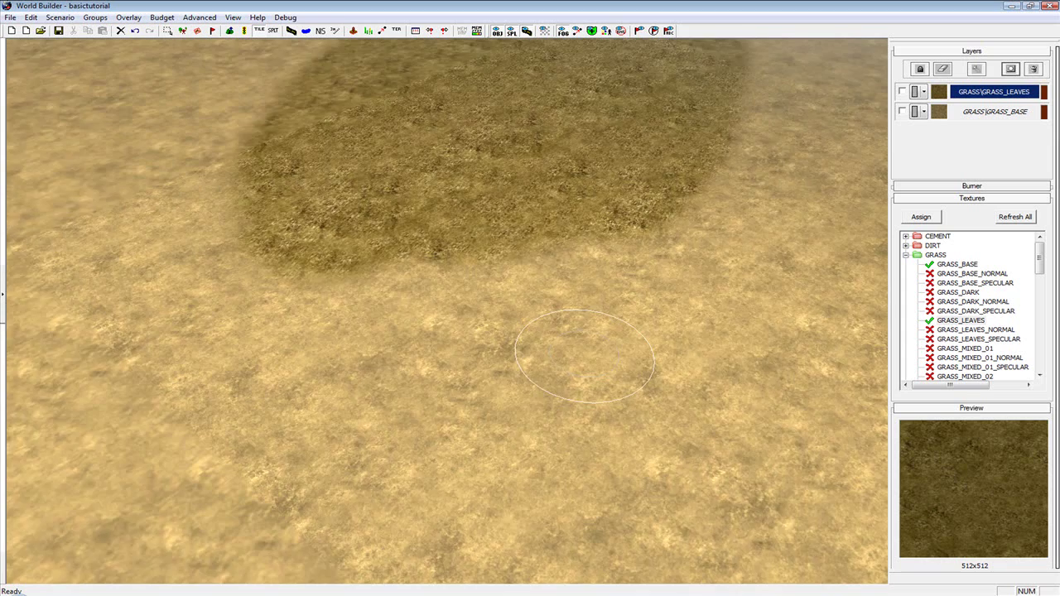
pyautogui.press('Up')
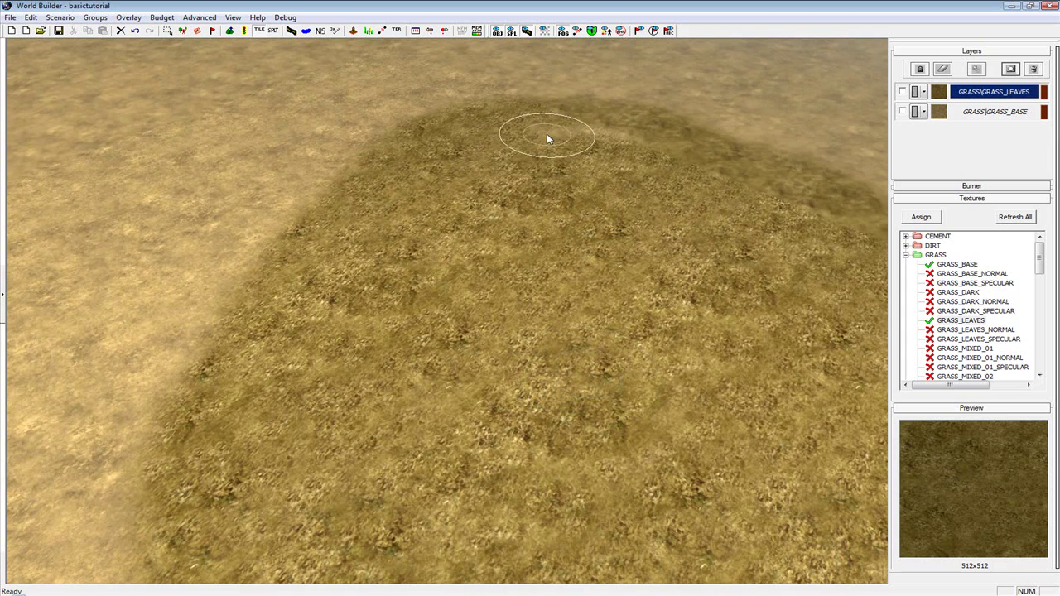
pyautogui.scroll(-5, 669, 369)
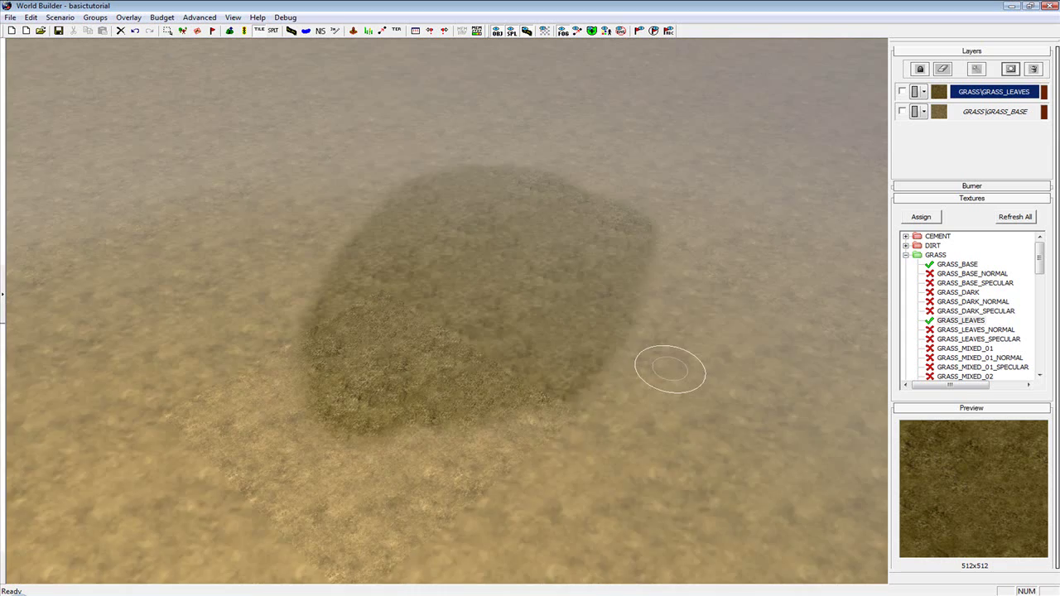
pyautogui.moveTo(669, 369); pyautogui.dragTo(638, 459, button='middle')
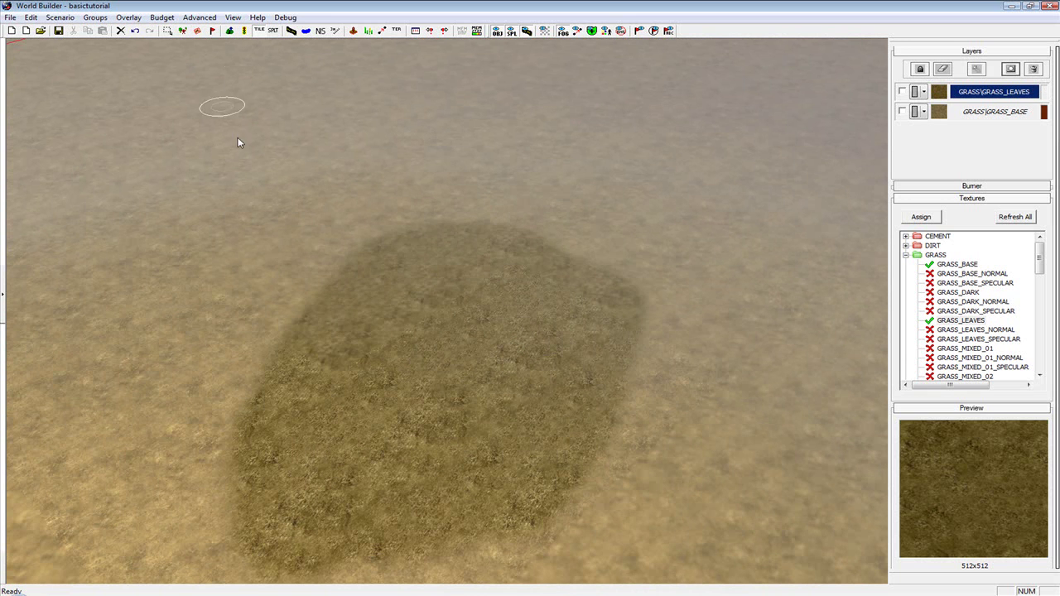
# - Compare the tile and splat painting modes, ending in splat placement with its texture groups in view
pyautogui.click(274, 31)
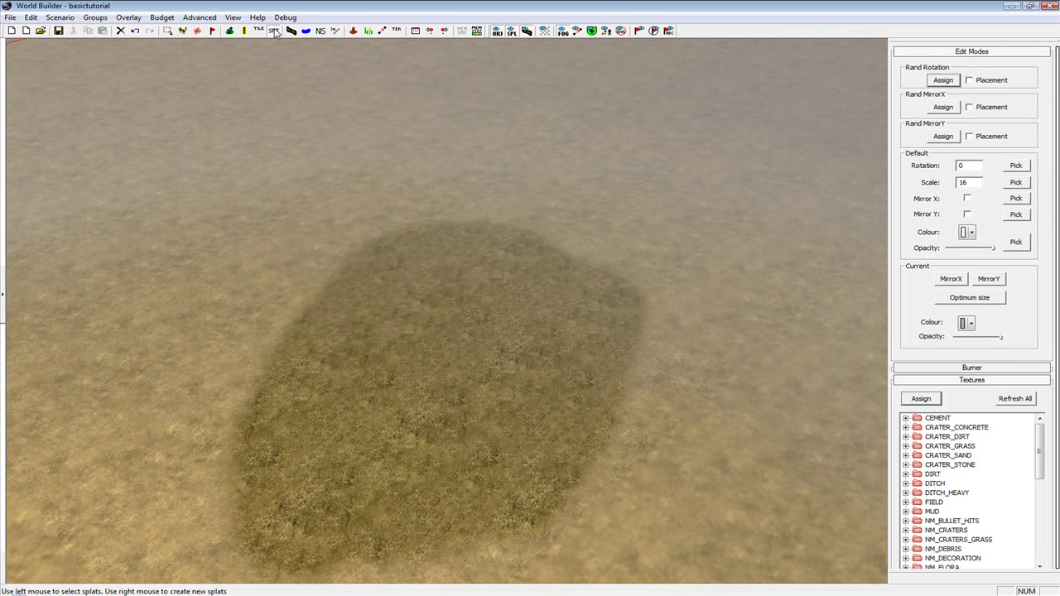
pyautogui.click(261, 30)
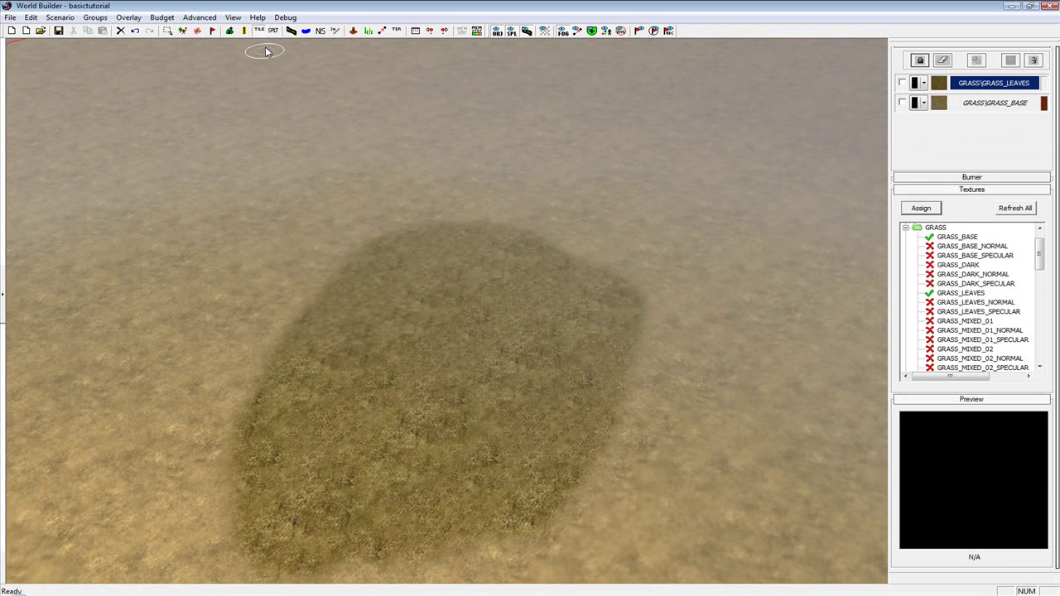
pyautogui.click(274, 31)
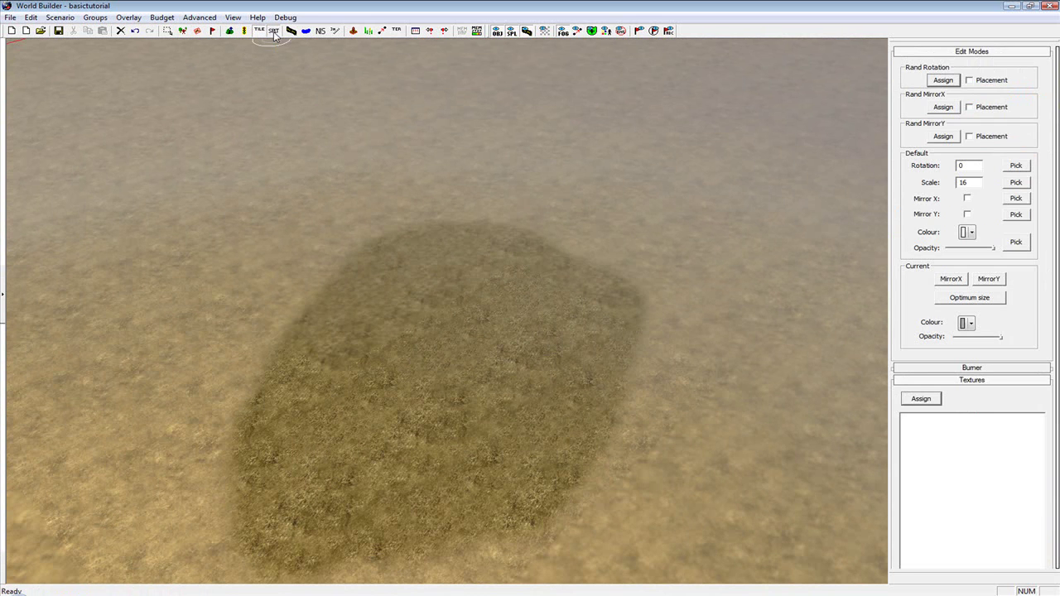
pyautogui.scroll(-5, 955, 401)
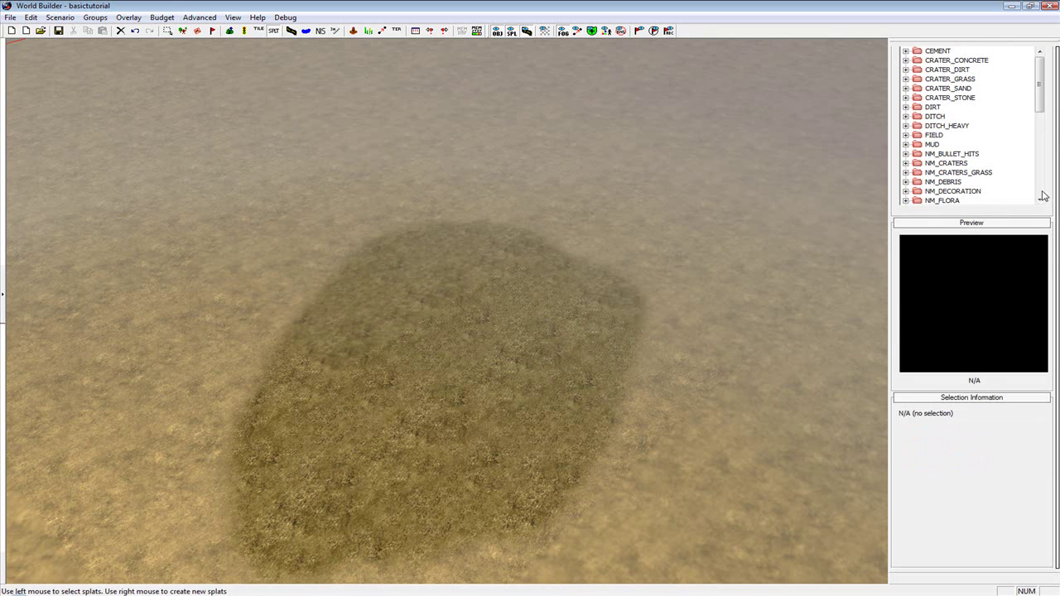
pyautogui.scroll(5, 1006, 502)
pyautogui.moveTo(902, 112); pyautogui.dragTo(910, 225)
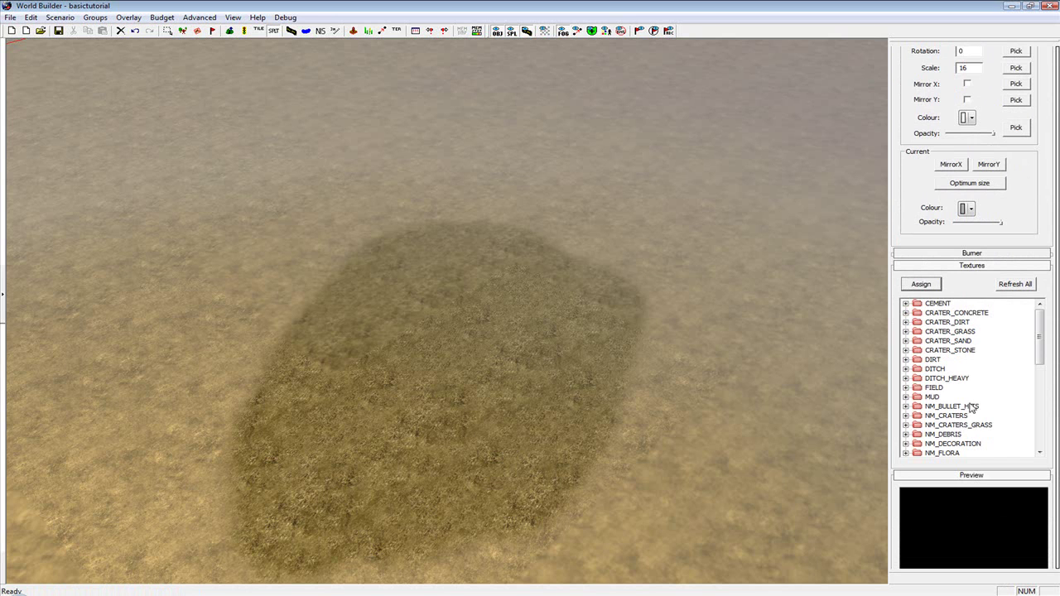
# - Expand the DIRT splat group and preview its first textures up to CW_ATPIT
pyautogui.click(906, 359)
pyautogui.click(962, 361)
pyautogui.click(979, 397)
pyautogui.click(963, 416)
pyautogui.scroll(-2, 963, 412)
pyautogui.click(958, 380)
pyautogui.click(964, 361)
pyautogui.click(973, 378)
pyautogui.click(958, 387)
pyautogui.scroll(-2, 961, 388)
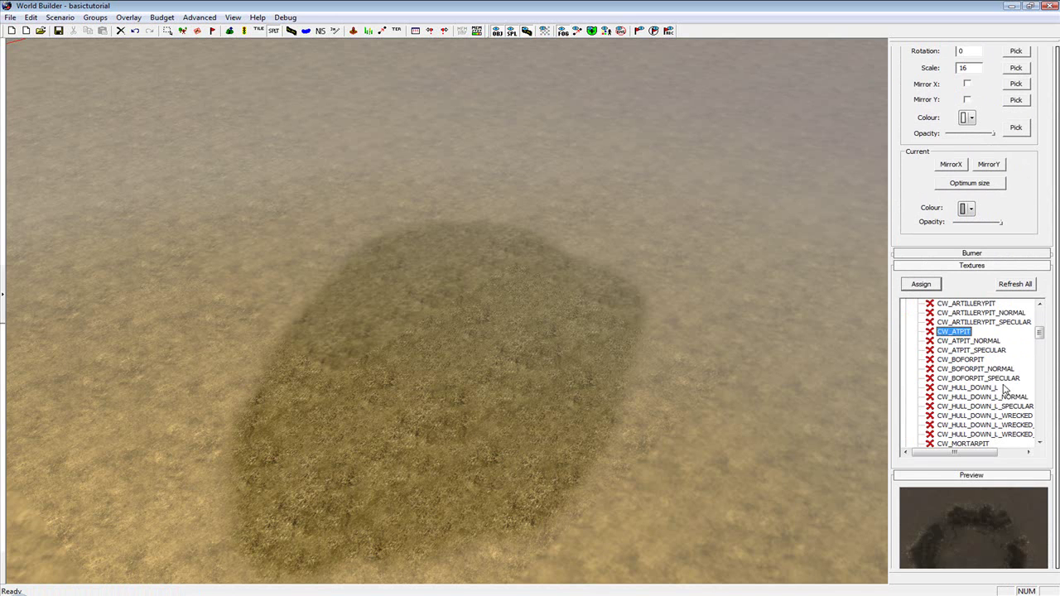
# - Preview further DIRT splat textures, including CW_MORTARPIT, DIRT_LIGHT_BROWN and the dirt mounds, with the full preview image in view
pyautogui.click(980, 387)
pyautogui.scroll(-1, 980, 388)
pyautogui.click(981, 388)
pyautogui.scroll(-1, 982, 388)
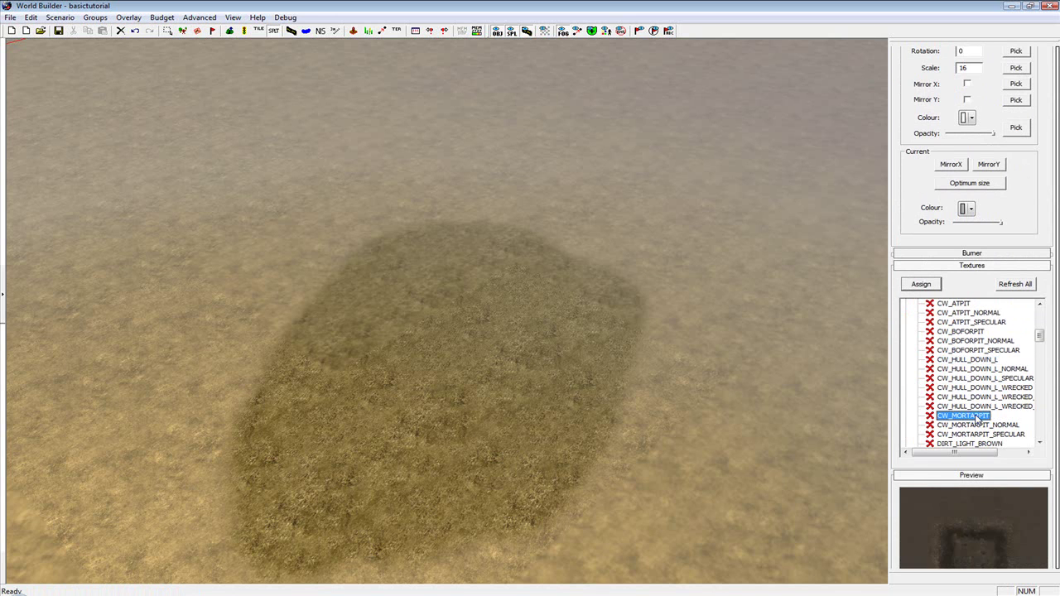
pyautogui.click(983, 388)
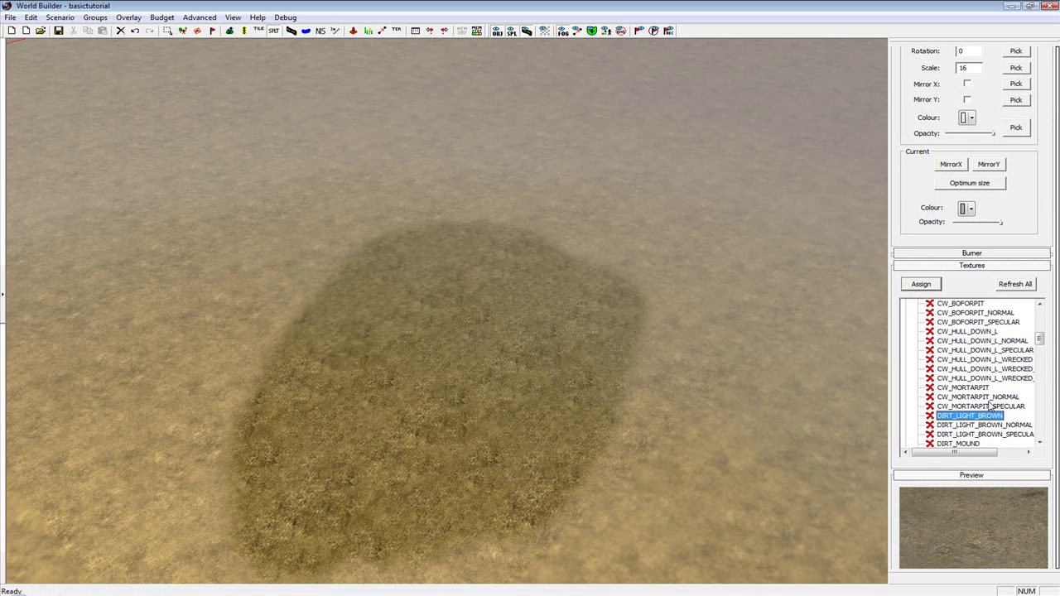
pyautogui.scroll(-1, 981, 418)
pyautogui.click(965, 415)
pyautogui.scroll(-2, 971, 397)
pyautogui.click(1010, 463)
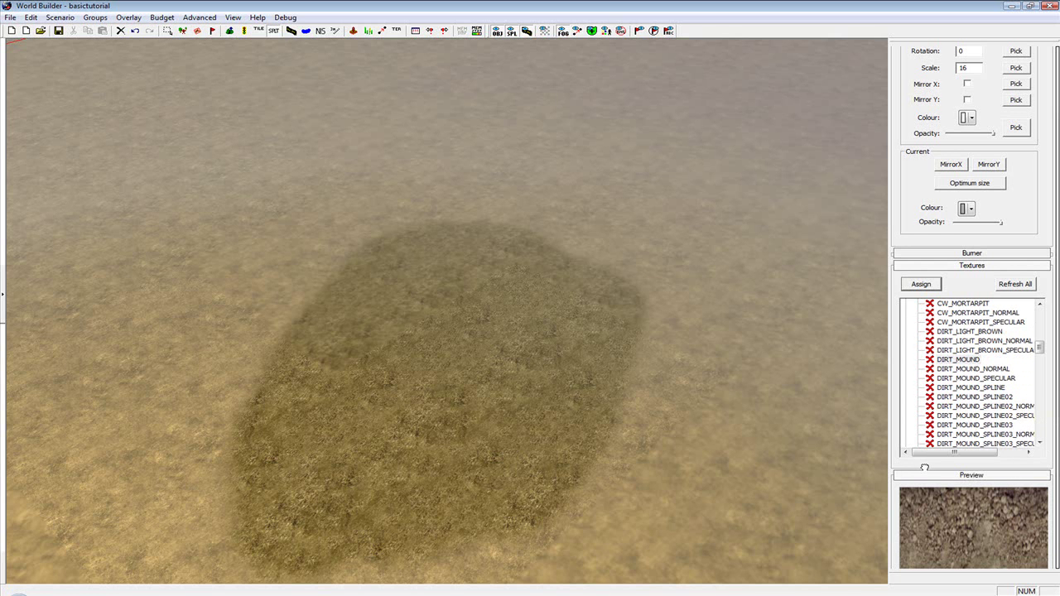
pyautogui.moveTo(924, 465); pyautogui.dragTo(924, 379)
pyautogui.click(971, 319)
pyautogui.scroll(-2, 969, 320)
pyautogui.click(965, 320)
# - Collapse the DIRT group and preview CRATER_SAND_ARTILLERY in the CRATER_SAND group
pyautogui.scroll(4, 982, 341)
pyautogui.scroll(10, 982, 347)
pyautogui.click(907, 273)
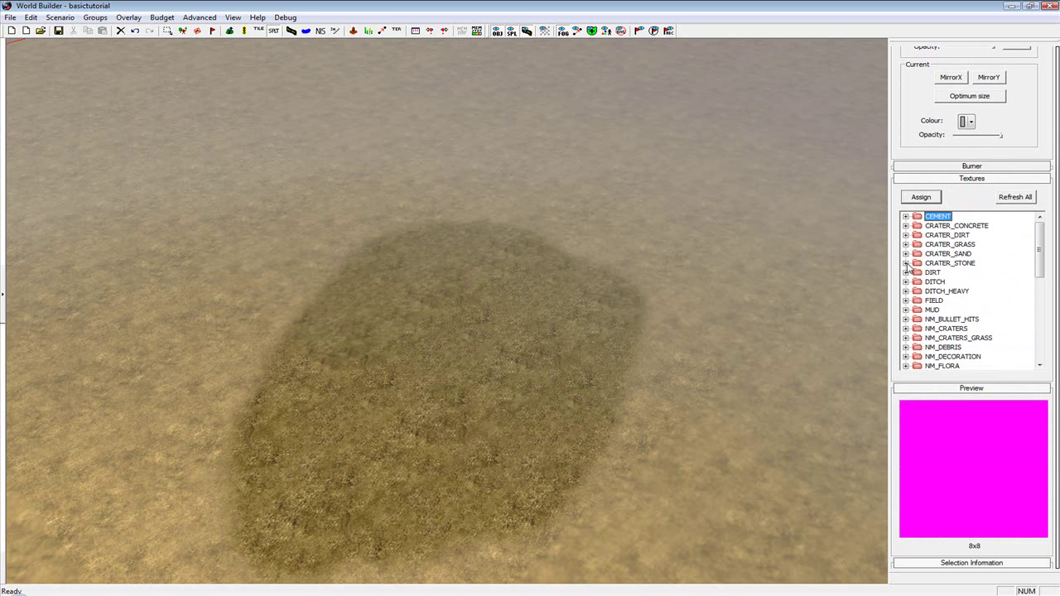
pyautogui.click(907, 254)
pyautogui.click(981, 272)
pyautogui.click(981, 263)
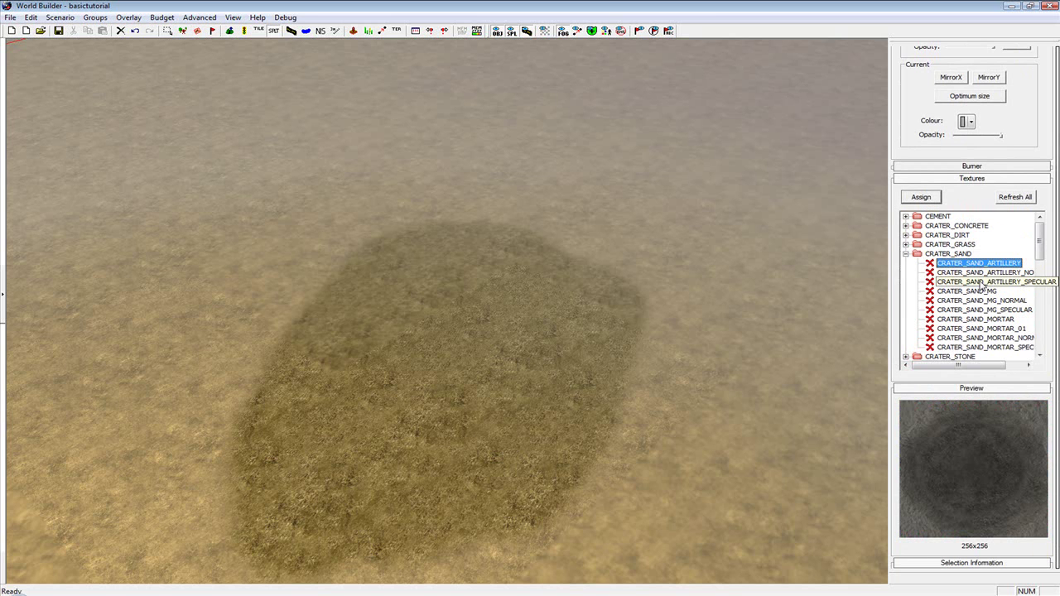
# - Place a BIA_CRATER_2 splat from the CRATER_DIRT group on the GRASS_LEAVES patch and inspect it
pyautogui.click(907, 236)
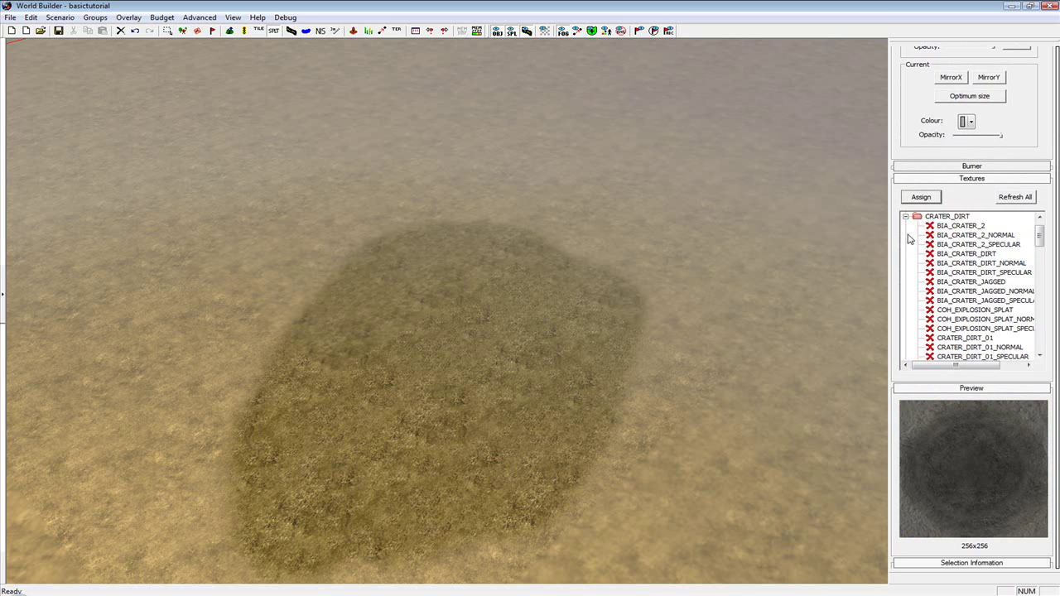
pyautogui.click(961, 226)
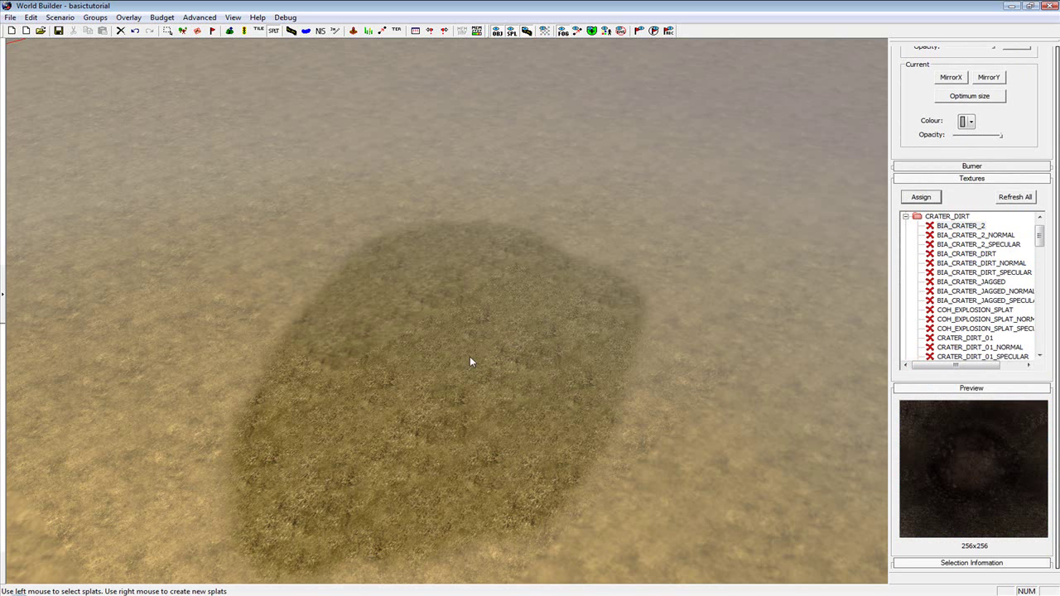
pyautogui.rightClick(445, 370)
pyautogui.moveTo(439, 358); pyautogui.dragTo(377, 404)
pyautogui.scroll(4, 429, 515)
pyautogui.scroll(-1, 429, 514)
pyautogui.click(429, 514)
pyautogui.scroll(-4, 404, 550)
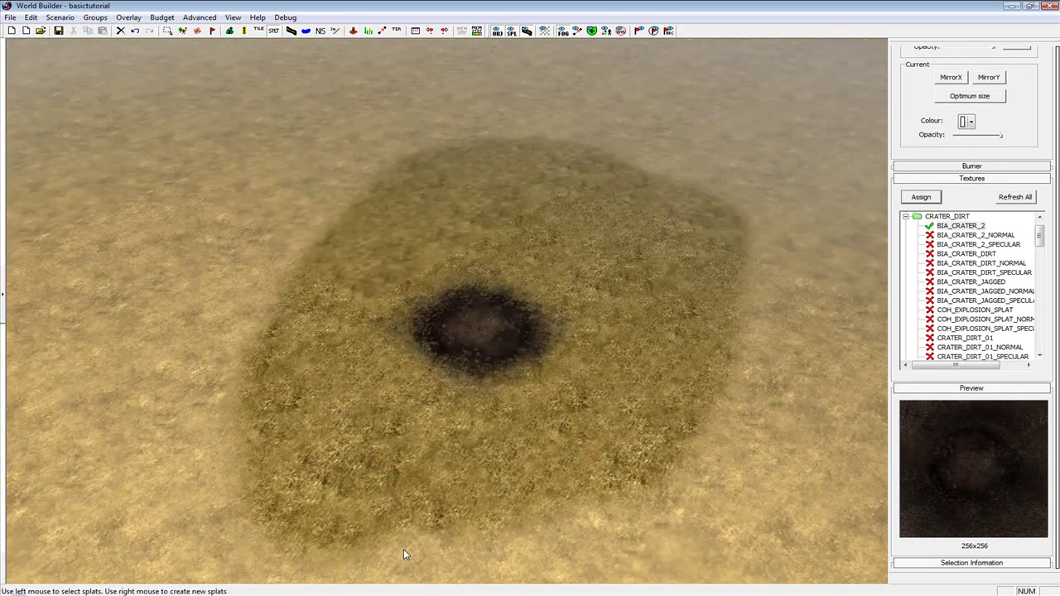
pyautogui.scroll(3, 473, 481)
pyautogui.scroll(-1, 473, 481)
pyautogui.click(486, 436)
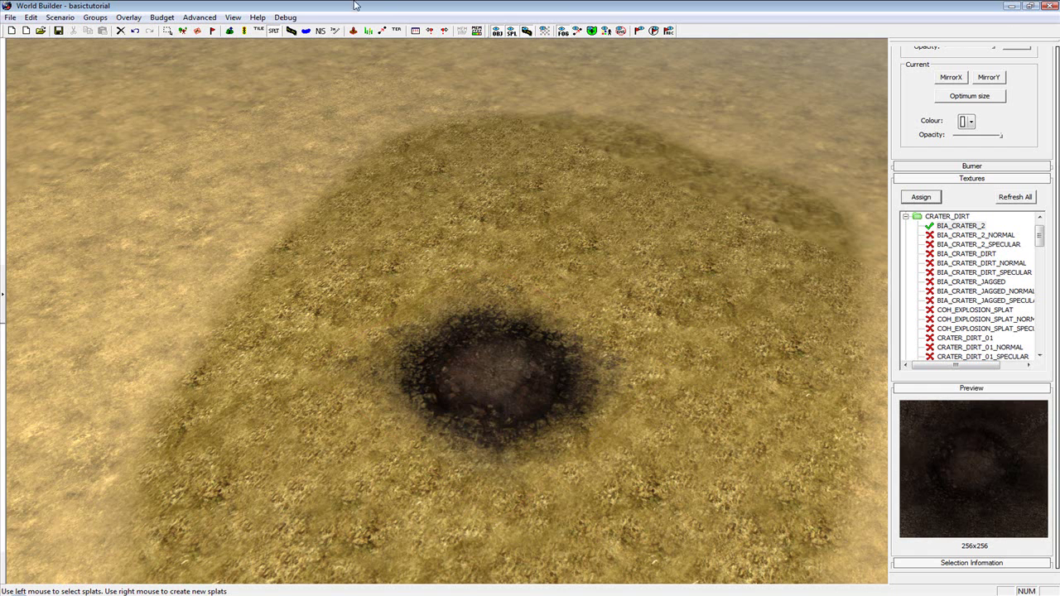
# - Select the crater splat on the GRASS_LEAVES patch in splat placement mode and delete it
pyautogui.click(264, 33)
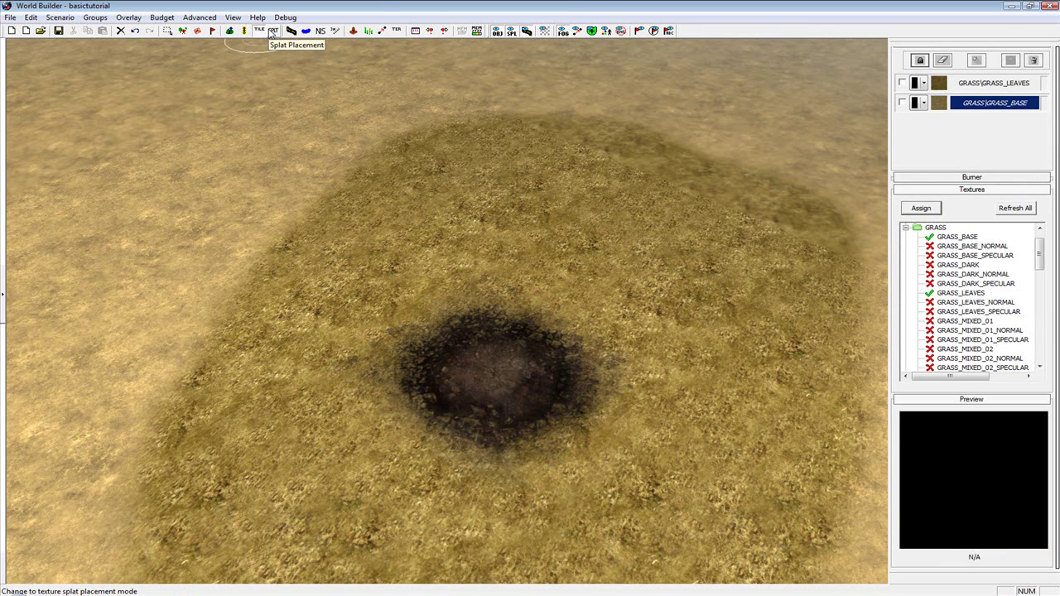
pyautogui.click(271, 33)
pyautogui.moveTo(515, 388); pyautogui.dragTo(567, 350)
pyautogui.press('Delete')
# - Return to tile painting, select the GRASS_BASE layer, and paint over the far edge of the GRASS_LEAVES patch
pyautogui.click(258, 31)
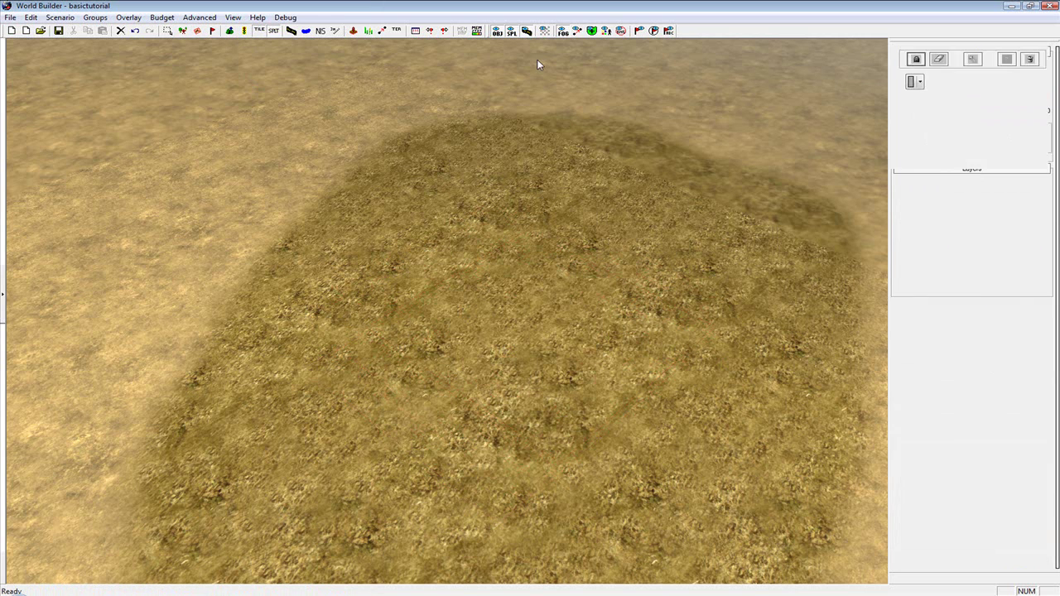
pyautogui.click(996, 87)
pyautogui.click(996, 103)
pyautogui.moveTo(426, 229)
pyautogui.mouseDown()
pyautogui.moveTo(494, 125)
pyautogui.moveTo(410, 249)
pyautogui.mouseUp()
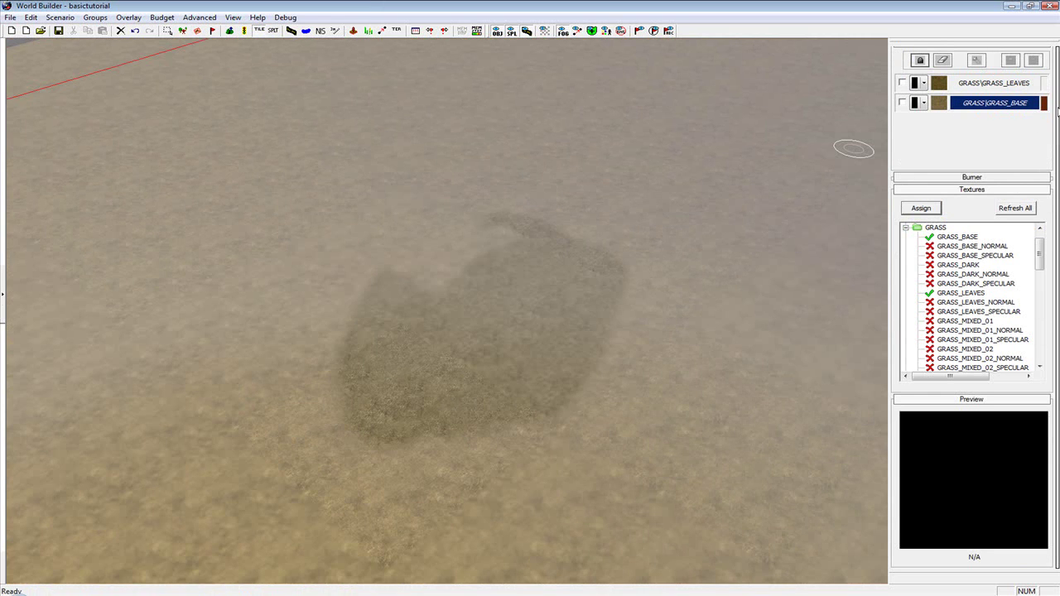
# - Try the tile brush at strength 28, restore it to 100, and paint a GRASS_BASE strip through the leaves patch
pyautogui.scroll(3, 1016, 359)
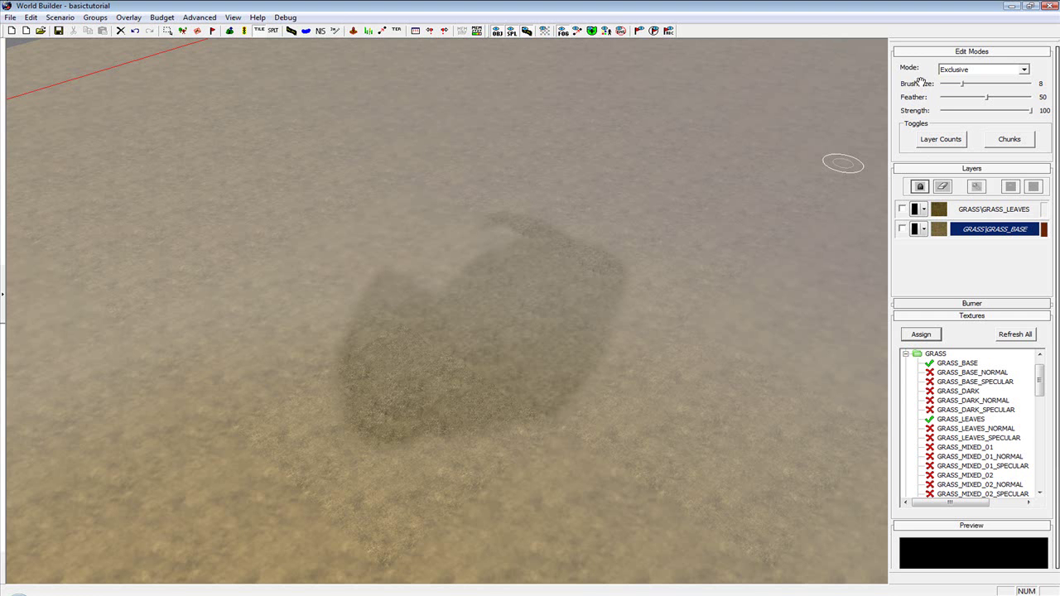
pyautogui.moveTo(1031, 110); pyautogui.dragTo(957, 110)
pyautogui.scroll(5, 419, 239)
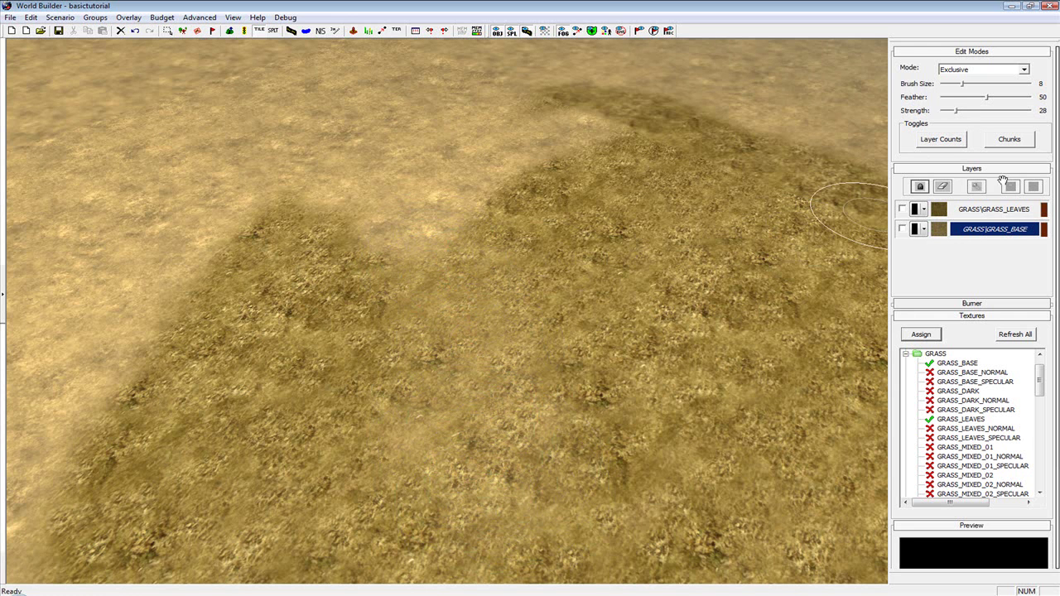
pyautogui.moveTo(956, 110); pyautogui.dragTo(1035, 110)
pyautogui.moveTo(507, 261)
pyautogui.mouseDown()
pyautogui.moveTo(479, 193)
pyautogui.moveTo(691, 97)
pyautogui.mouseUp()
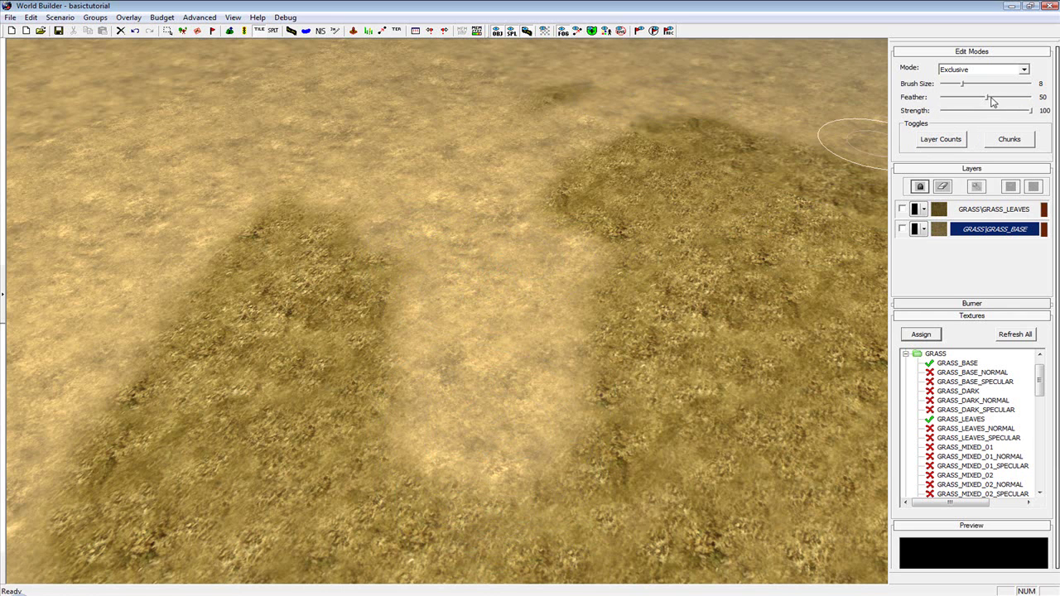
# - Set the tile brush size to 20 and paint GRASS_BASE over more of the leaves patch
pyautogui.moveTo(964, 86); pyautogui.dragTo(998, 91)
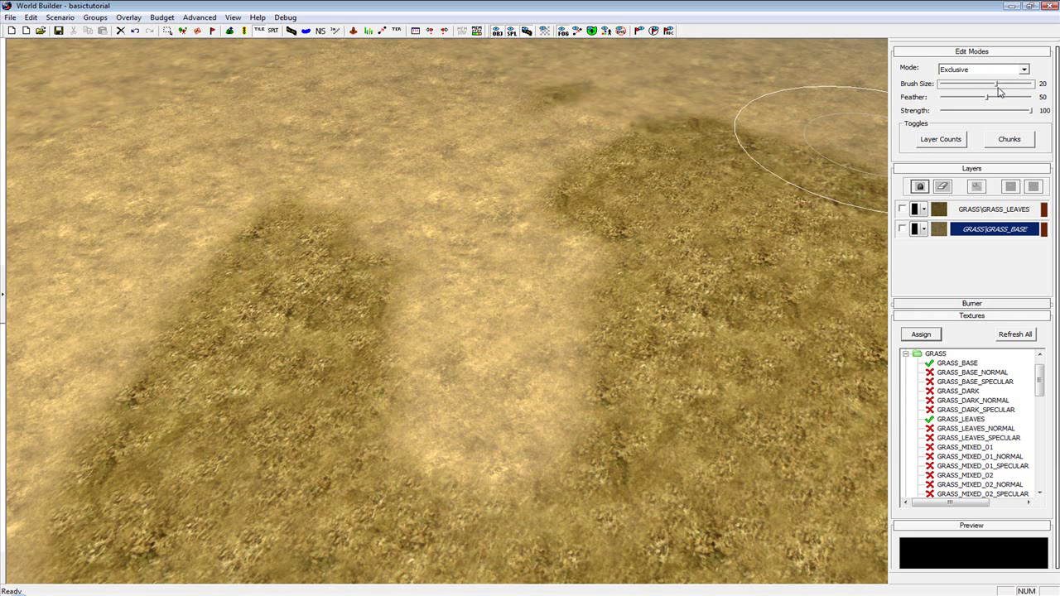
pyautogui.scroll(-3, 714, 208)
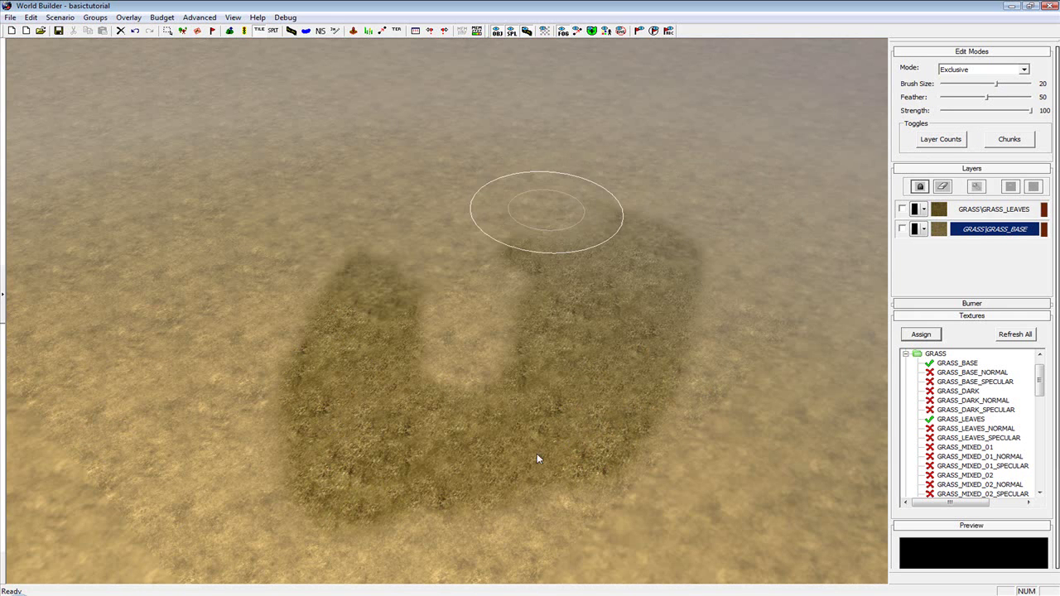
pyautogui.moveTo(537, 454); pyautogui.dragTo(549, 403)
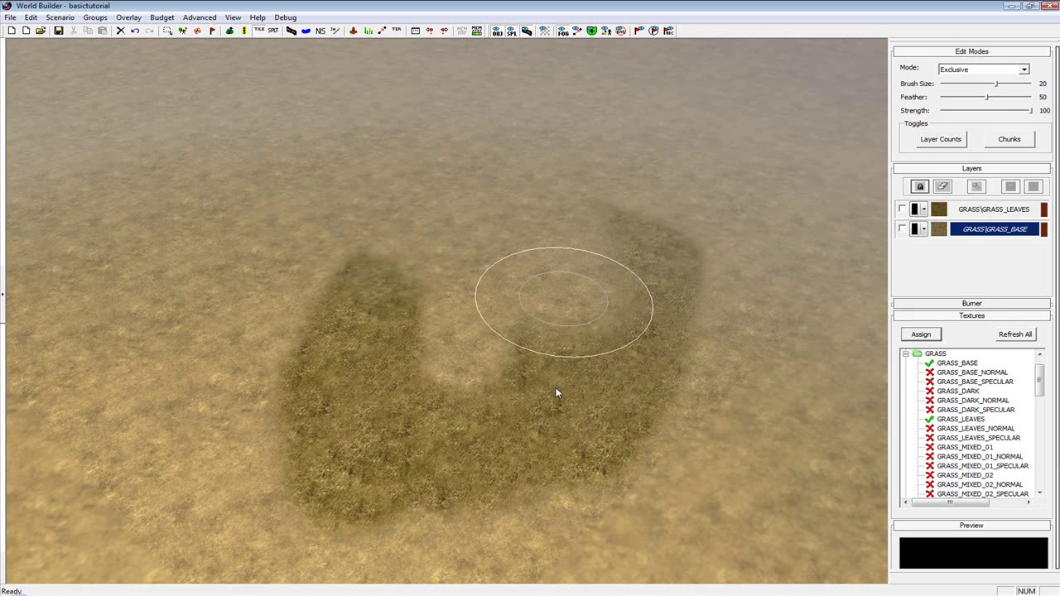
# - Set the tile brush size to 9 and cover the rest of the leaves patch with GRASS_BASE
pyautogui.moveTo(998, 86); pyautogui.dragTo(965, 85)
pyautogui.moveTo(598, 204); pyautogui.dragTo(654, 397)
pyautogui.moveTo(683, 224)
pyautogui.mouseDown()
pyautogui.moveTo(658, 267)
pyautogui.moveTo(348, 492)
pyautogui.moveTo(423, 518)
pyautogui.moveTo(374, 445)
pyautogui.moveTo(357, 357)
pyautogui.moveTo(372, 279)
pyautogui.moveTo(357, 287)
pyautogui.moveTo(401, 261)
pyautogui.moveTo(273, 398)
pyautogui.moveTo(307, 462)
pyautogui.moveTo(407, 492)
pyautogui.moveTo(652, 357)
pyautogui.mouseUp()
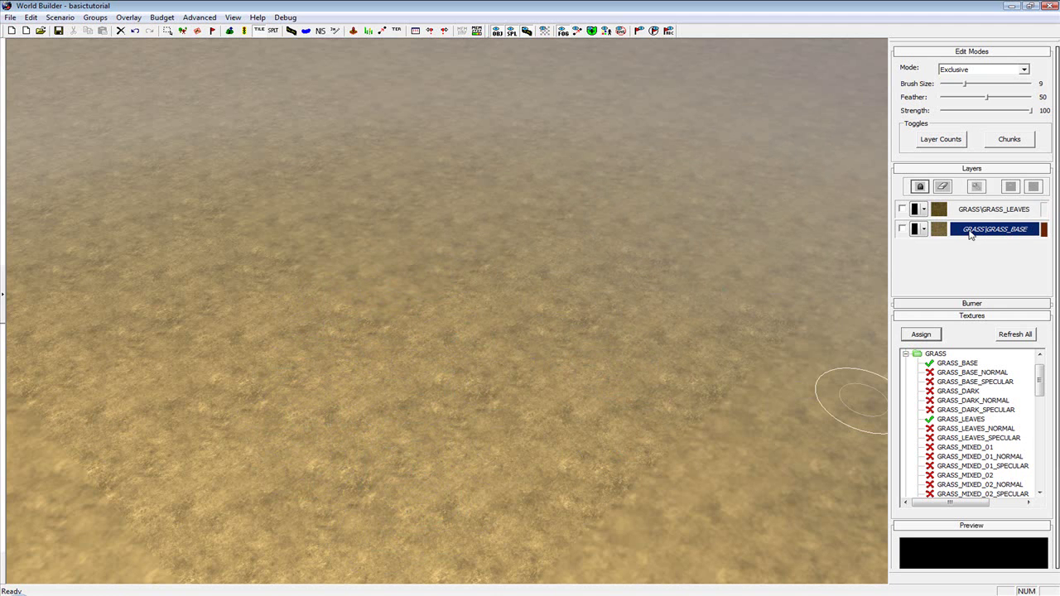
# - Remove the GRASS_LEAVES tile layer and all of its painting
pyautogui.click(1019, 210)
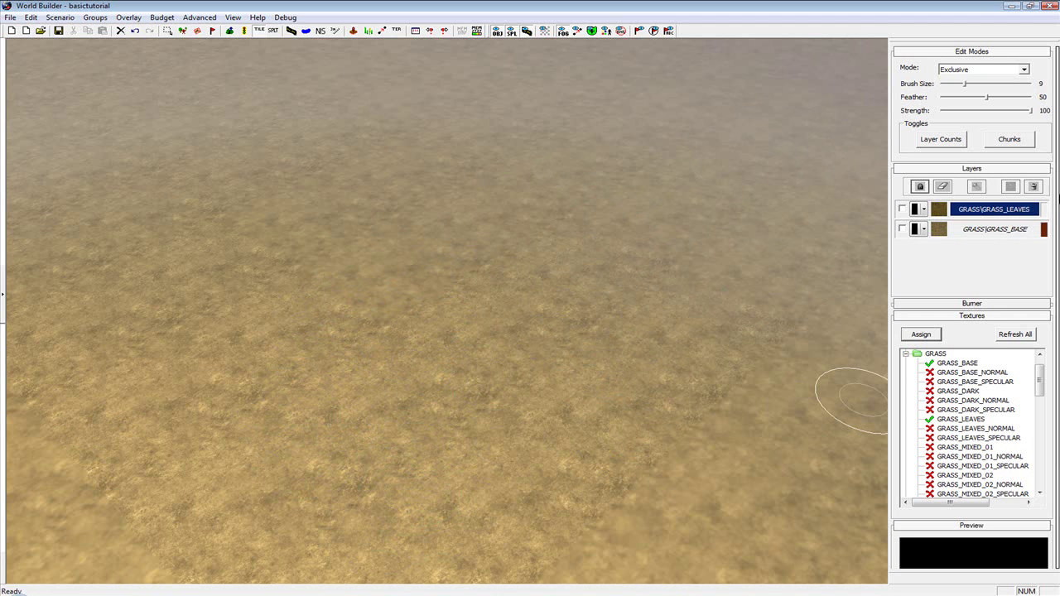
pyautogui.click(1034, 187)
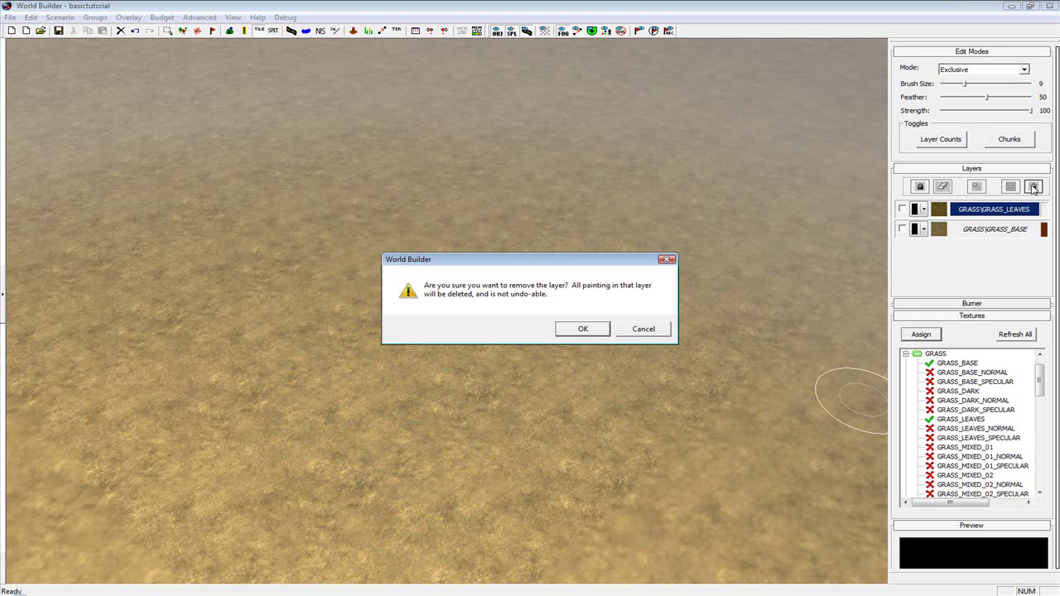
pyautogui.click(583, 330)
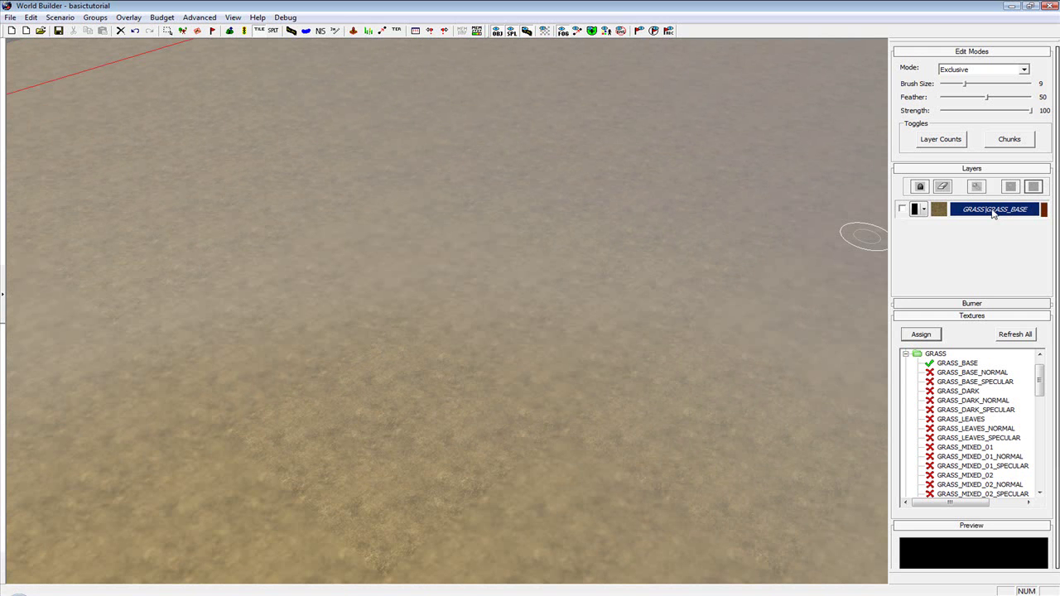
# - Switch to terrain height editing, turn off Update LODs, and keep the primary brush mode at 1 - Additive
pyautogui.scroll(-5, 501, 376)
pyautogui.moveTo(501, 376)
pyautogui.mouseDown(button='middle')
pyautogui.moveTo(413, 371)
pyautogui.moveTo(555, 369)
pyautogui.mouseUp(button='middle')
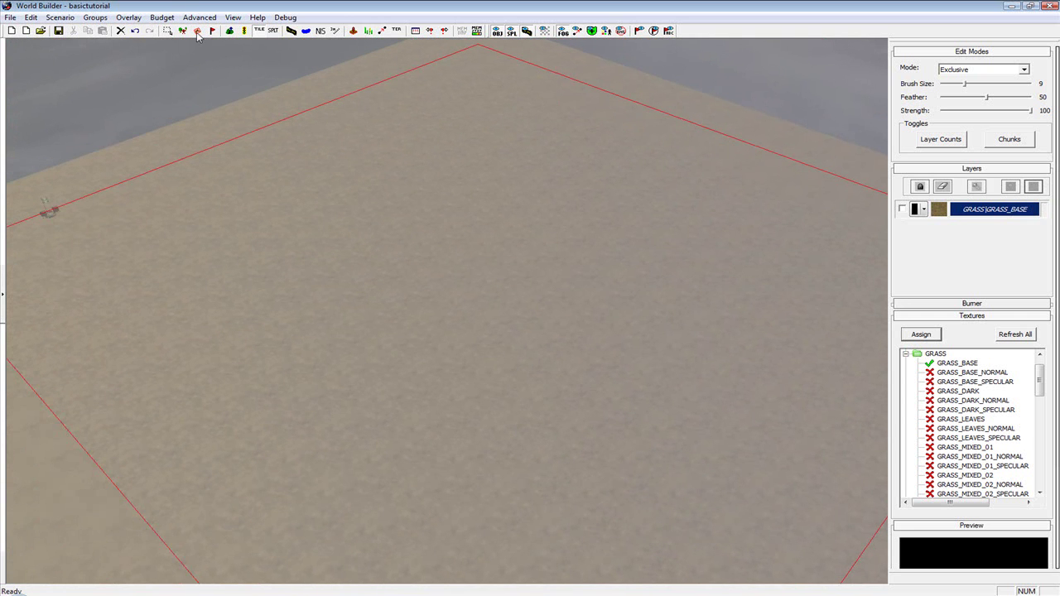
pyautogui.scroll(-5, 448, 273)
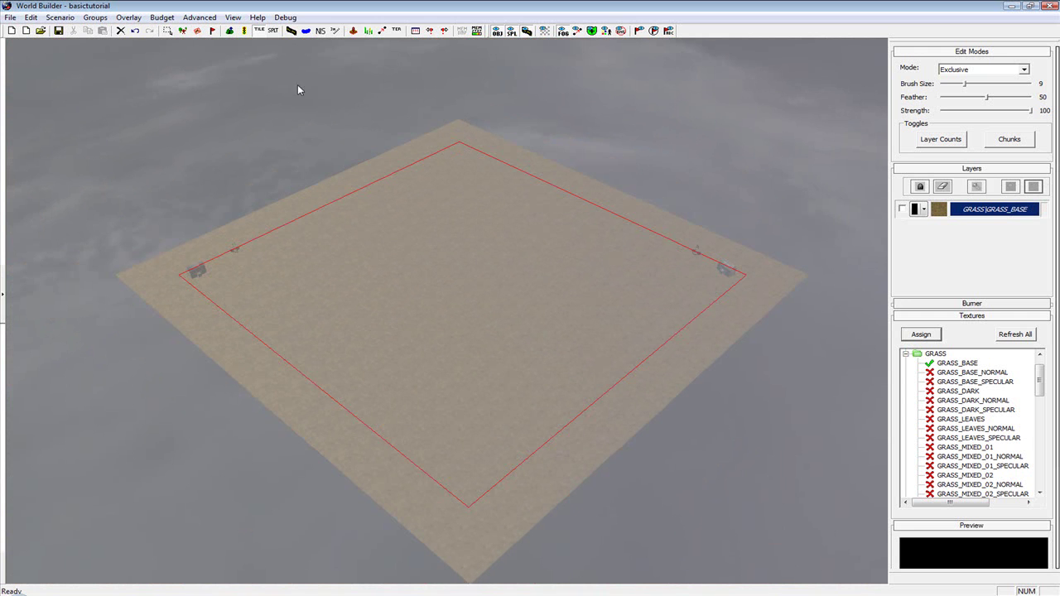
pyautogui.click(231, 31)
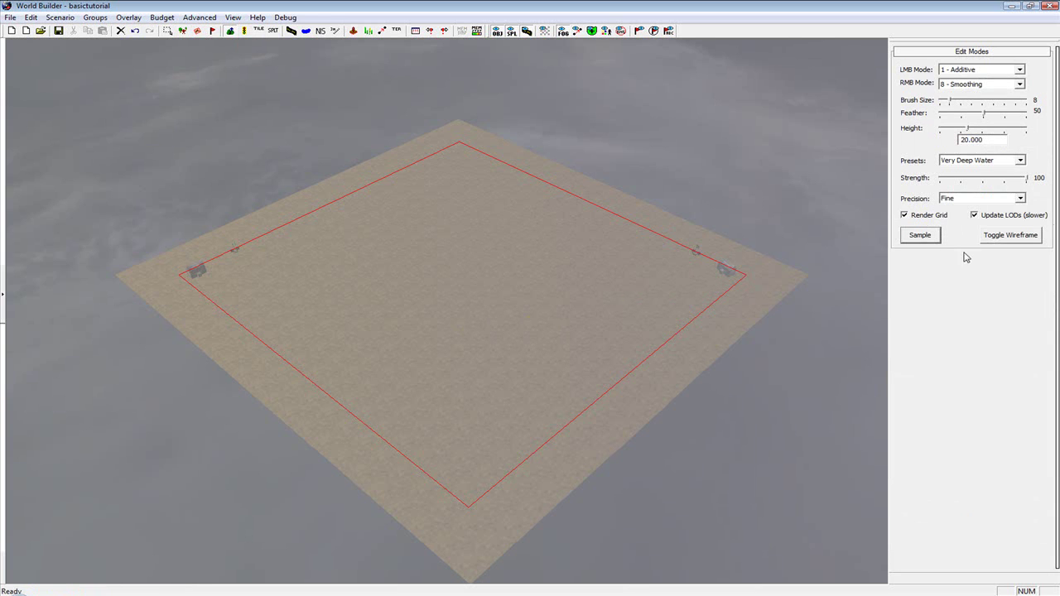
pyautogui.click(996, 216)
pyautogui.click(1001, 235)
pyautogui.click(1004, 236)
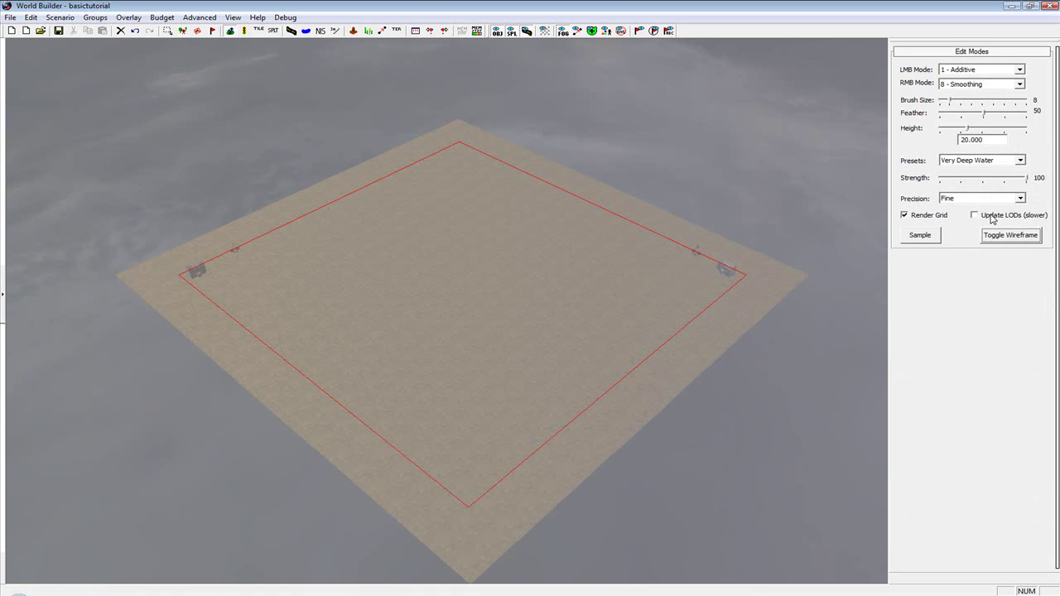
pyautogui.click(998, 218)
pyautogui.click(992, 220)
pyautogui.click(955, 70)
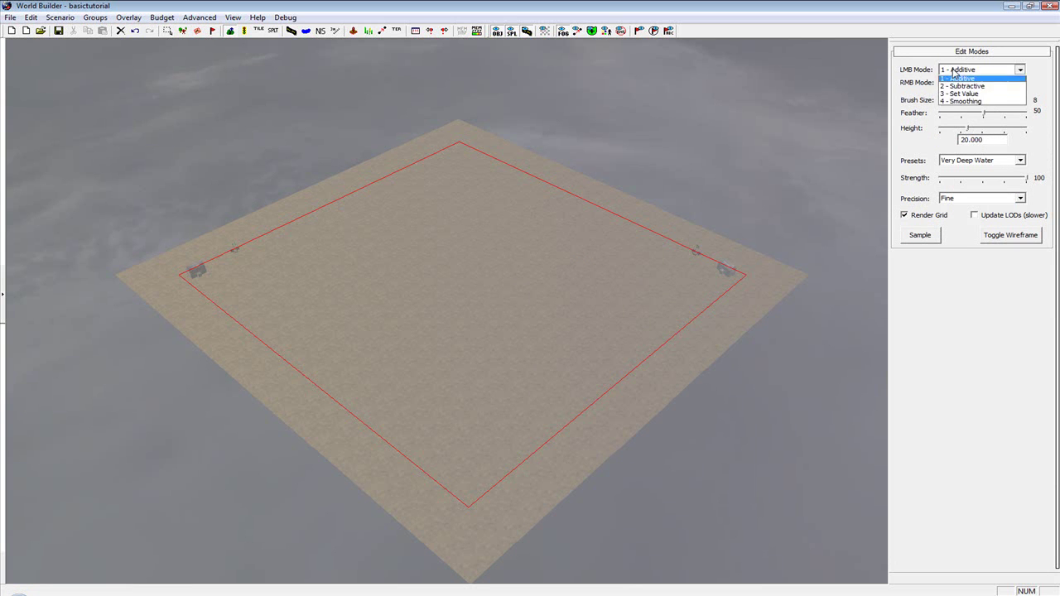
pyautogui.click(910, 73)
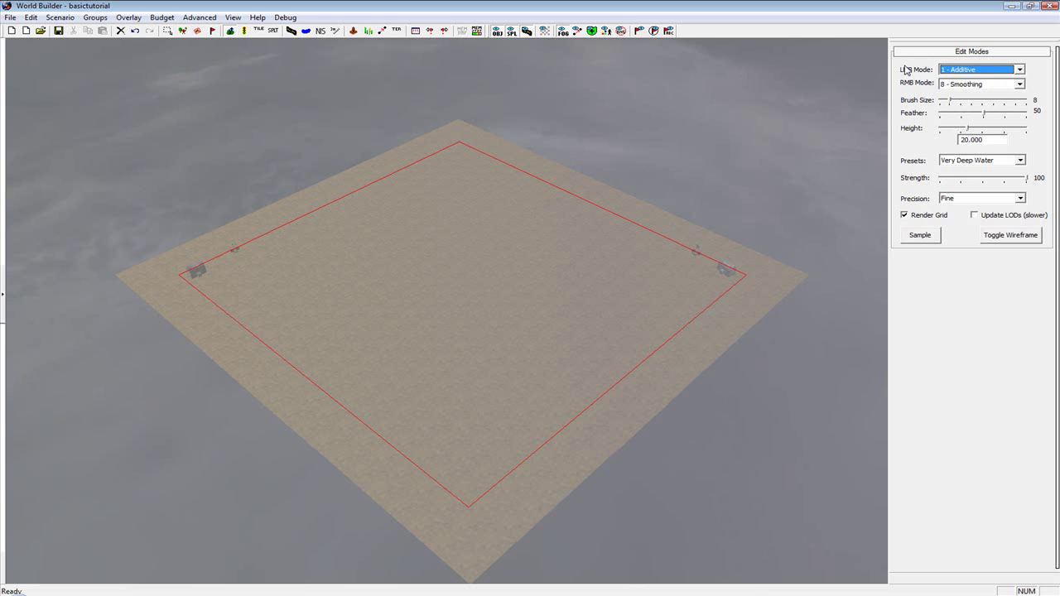
# - Try raising a mound with the additive brush at the Ankle Height Water preset, then undo it
pyautogui.click(969, 163)
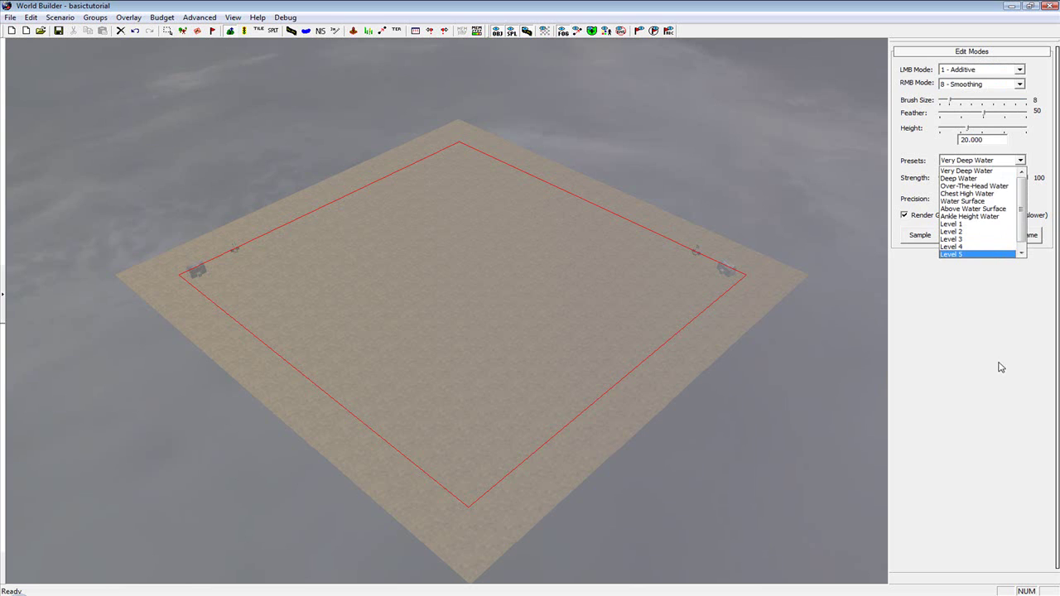
pyautogui.click(979, 217)
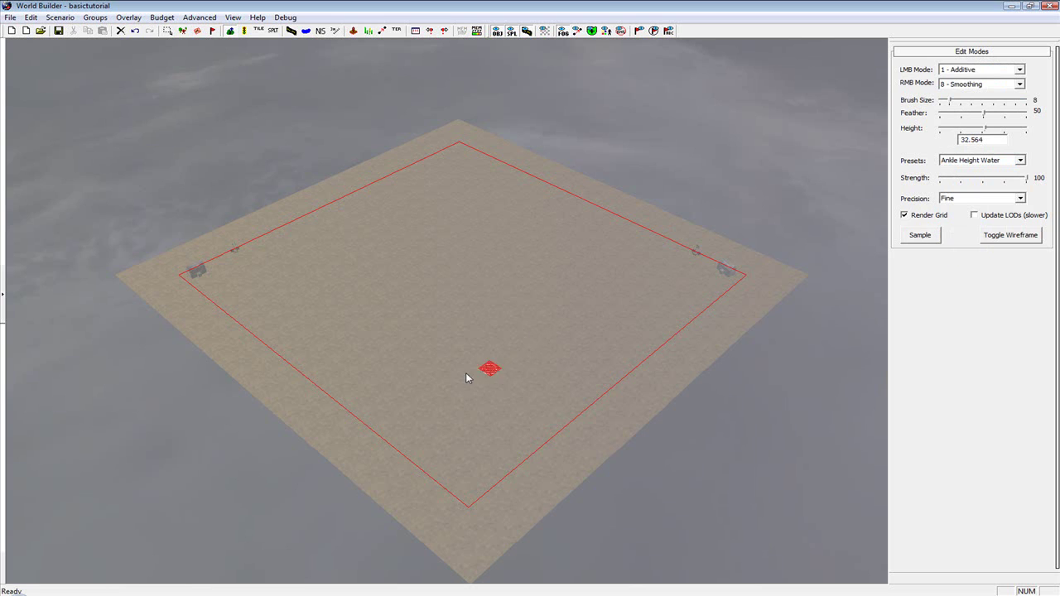
pyautogui.scroll(5, 518, 360)
pyautogui.moveTo(463, 359); pyautogui.dragTo(482, 339)
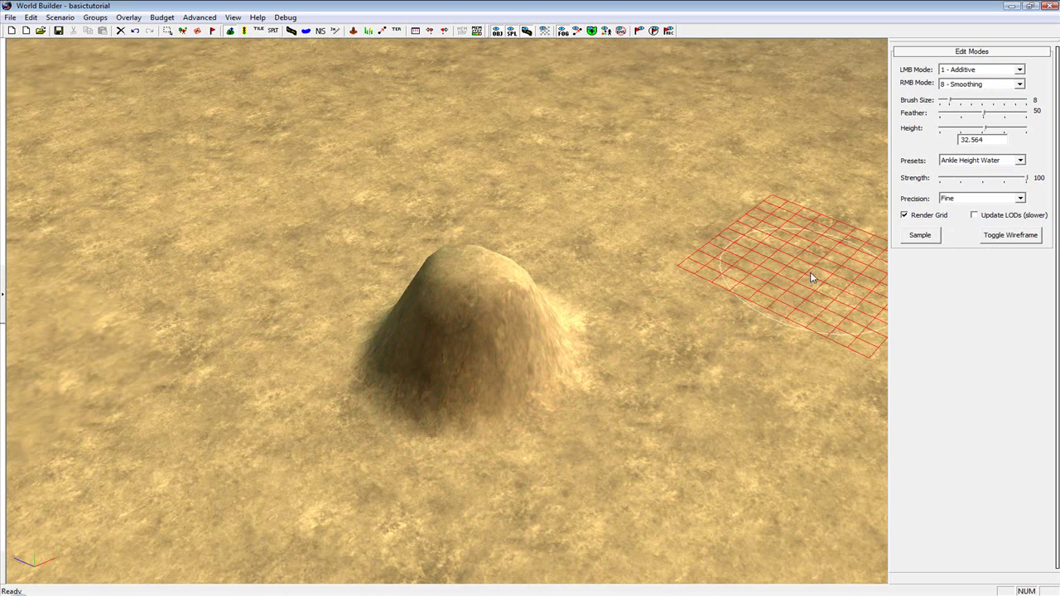
pyautogui.hotkey('ctrl', 'z')
# - Set the primary brush mode to 3 - Set Value, try it on the terrain, and undo the test
pyautogui.click(973, 69)
pyautogui.click(961, 94)
pyautogui.click(487, 274)
pyautogui.scroll(-3, 590, 392)
pyautogui.hotkey('ctrl', 'z')
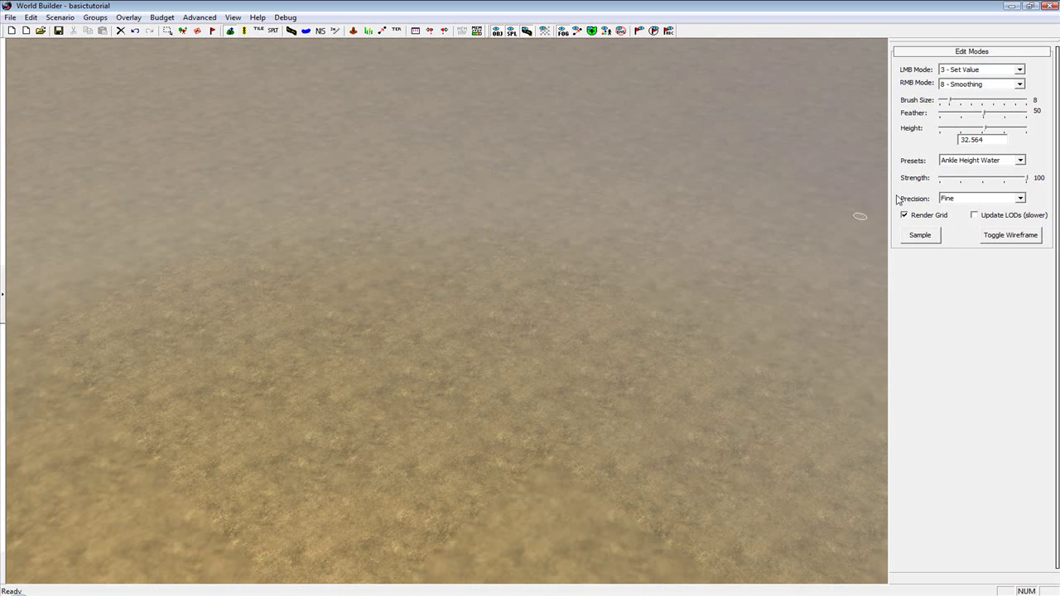
# - Choose the Deep Water height preset, try a Set Value stroke across the terrain, and undo it
pyautogui.click(960, 160)
pyautogui.click(988, 208)
pyautogui.click(981, 160)
pyautogui.click(964, 171)
pyautogui.moveTo(400, 389)
pyautogui.mouseDown()
pyautogui.moveTo(386, 158)
pyautogui.moveTo(399, 246)
pyautogui.moveTo(381, 133)
pyautogui.mouseUp()
pyautogui.hotkey('ctrl', 'z')
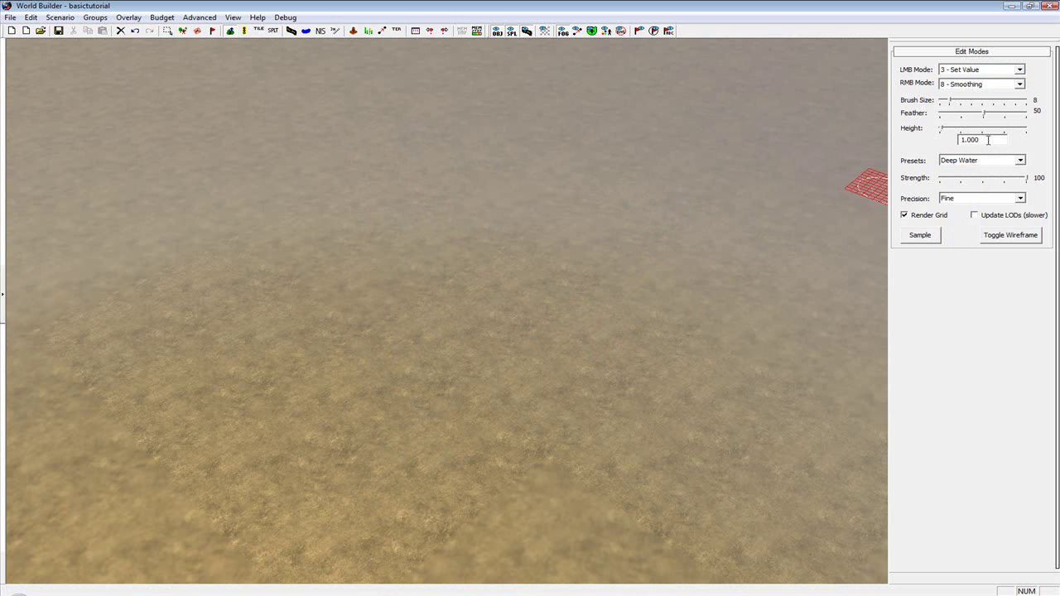
# - Keep the brush in Set Value mode and set its height to 10
pyautogui.scroll(-3, 530, 331)
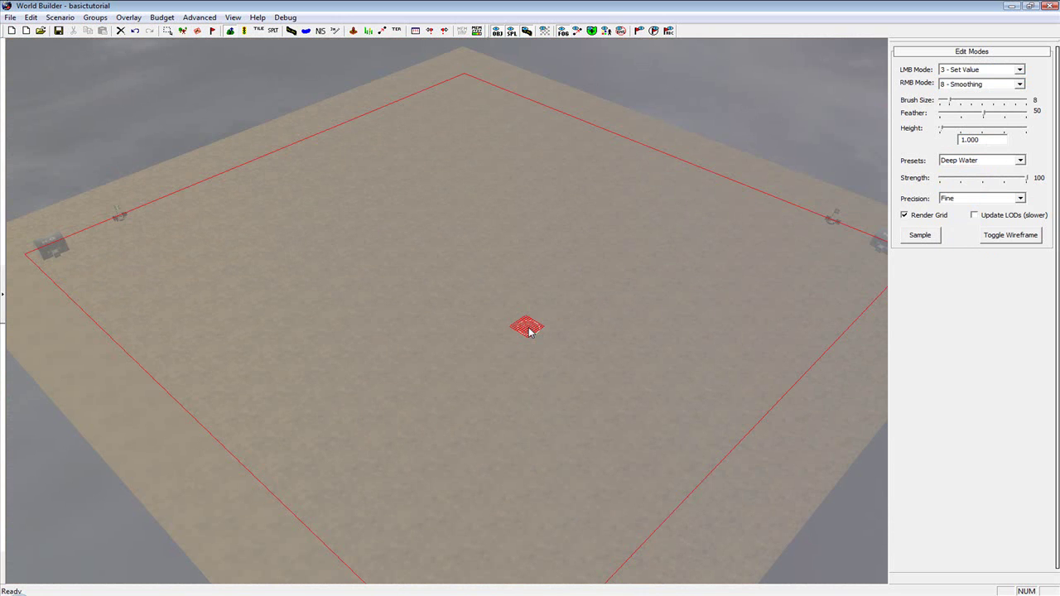
pyautogui.click(954, 70)
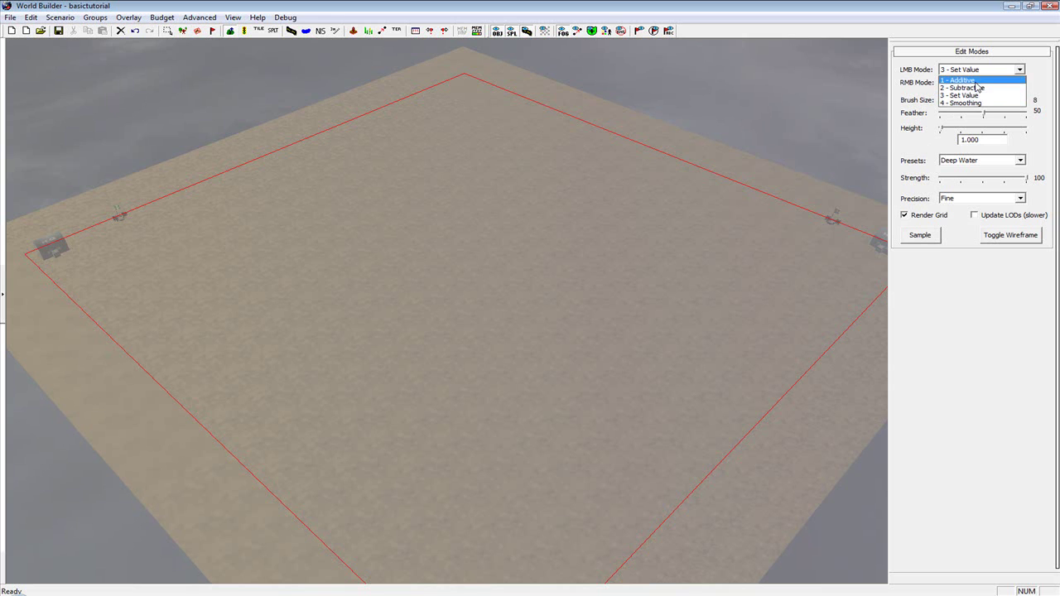
pyautogui.click(983, 97)
pyautogui.moveTo(990, 139); pyautogui.dragTo(944, 139)
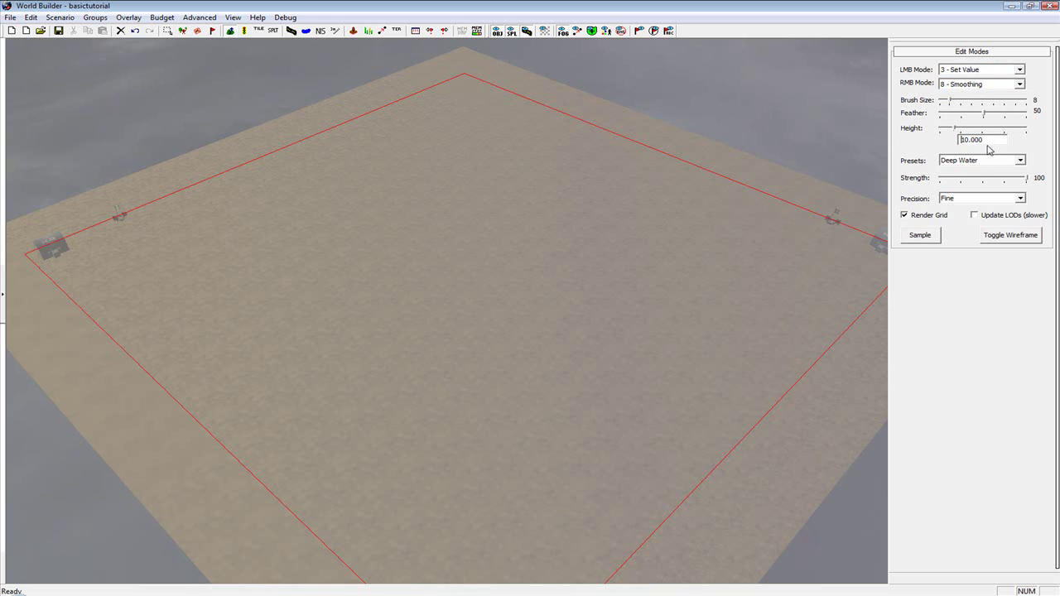
pyautogui.press('Return')
pyautogui.moveTo(994, 140); pyautogui.dragTo(945, 139)
pyautogui.write('02')
pyautogui.moveTo(997, 139); pyautogui.dragTo(943, 139)
pyautogui.scroll(8, 475, 293)
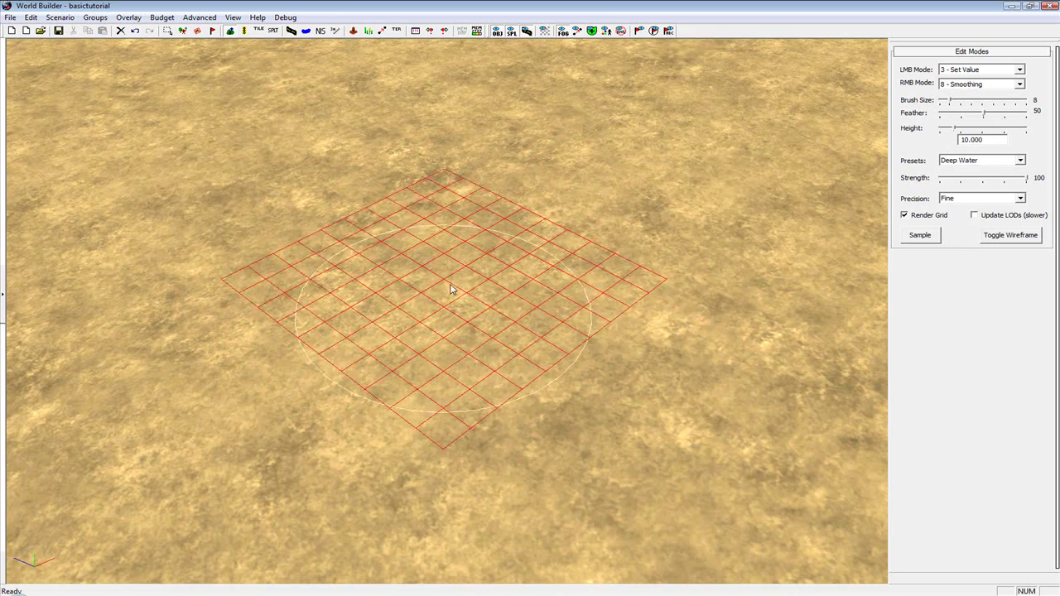
pyautogui.scroll(-10, 632, 362)
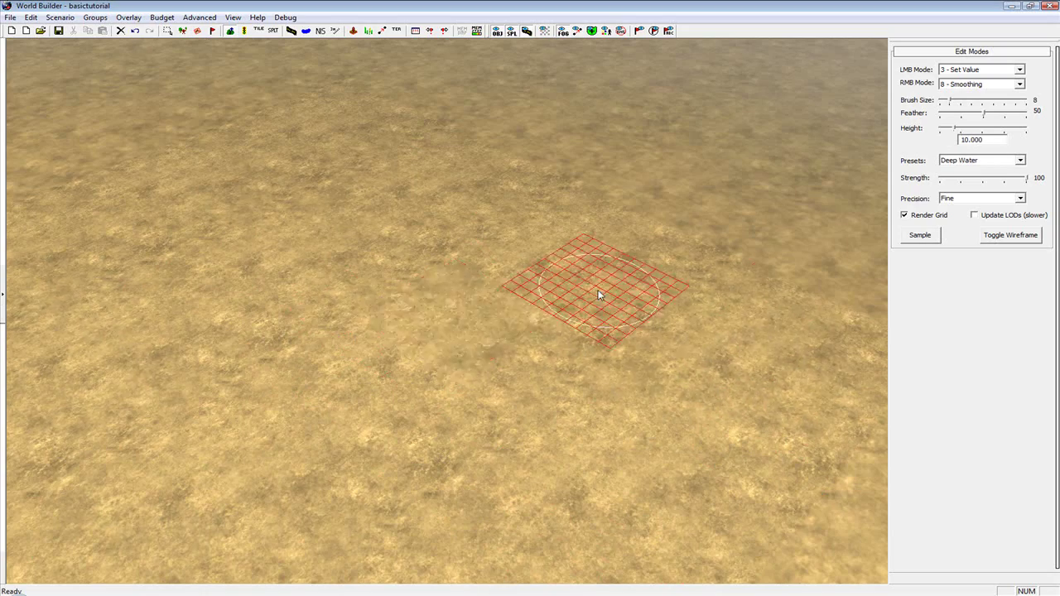
# - Set the brush height to 0, carve a test trench in the terrain, and undo it
pyautogui.moveTo(990, 140); pyautogui.dragTo(921, 143)
pyautogui.write('0')
pyautogui.press('Return')
pyautogui.moveTo(464, 308)
pyautogui.mouseDown()
pyautogui.moveTo(457, 263)
pyautogui.moveTo(699, 88)
pyautogui.mouseUp()
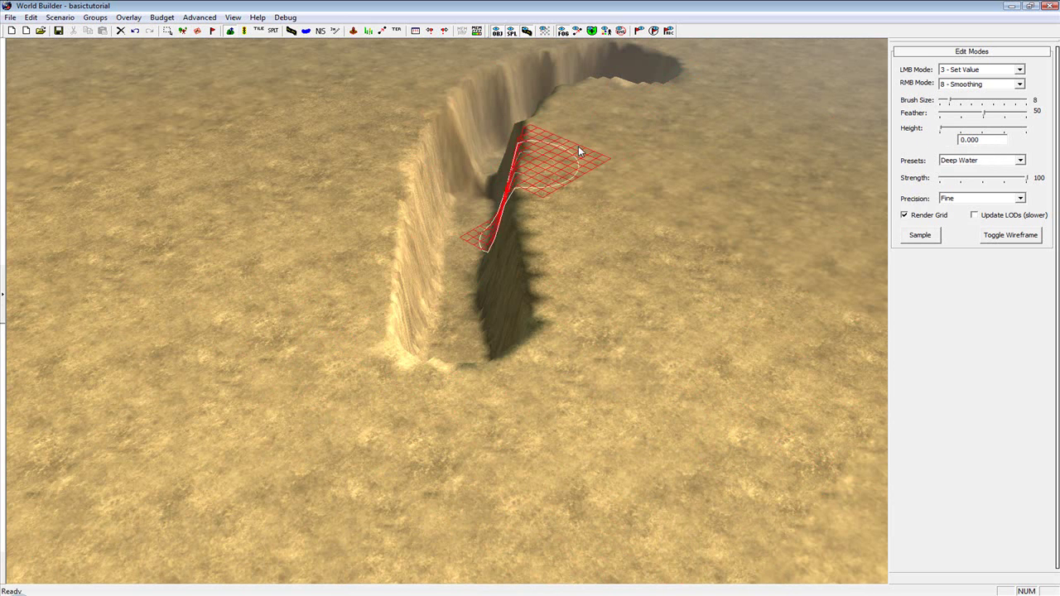
pyautogui.hotkey('ctrl', 'z')
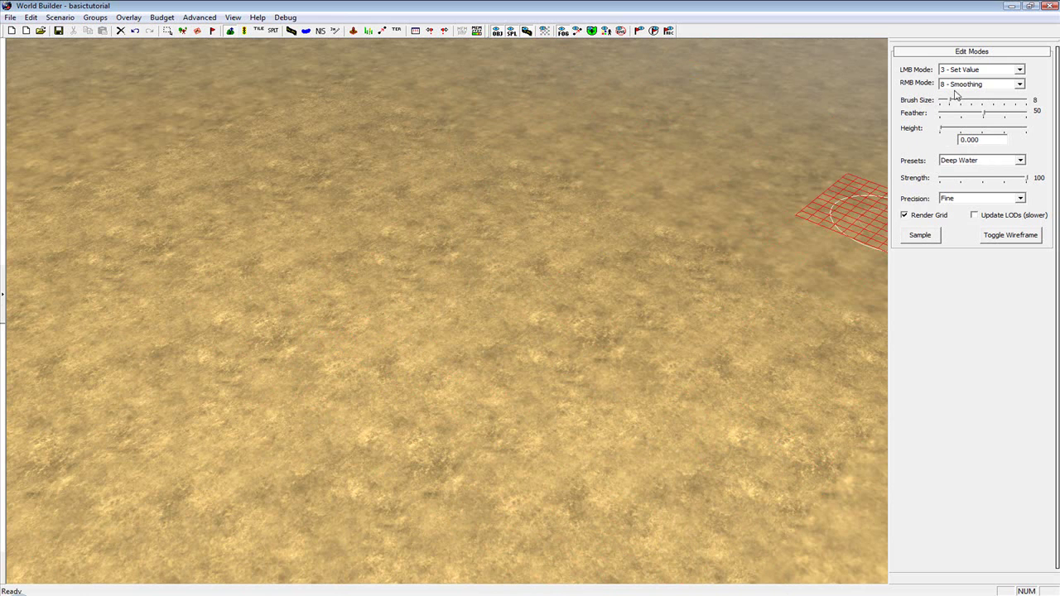
# - Set the height brush size to 20 and carve a trench from the map's far corner toward the middle
pyautogui.moveTo(951, 101); pyautogui.dragTo(966, 102)
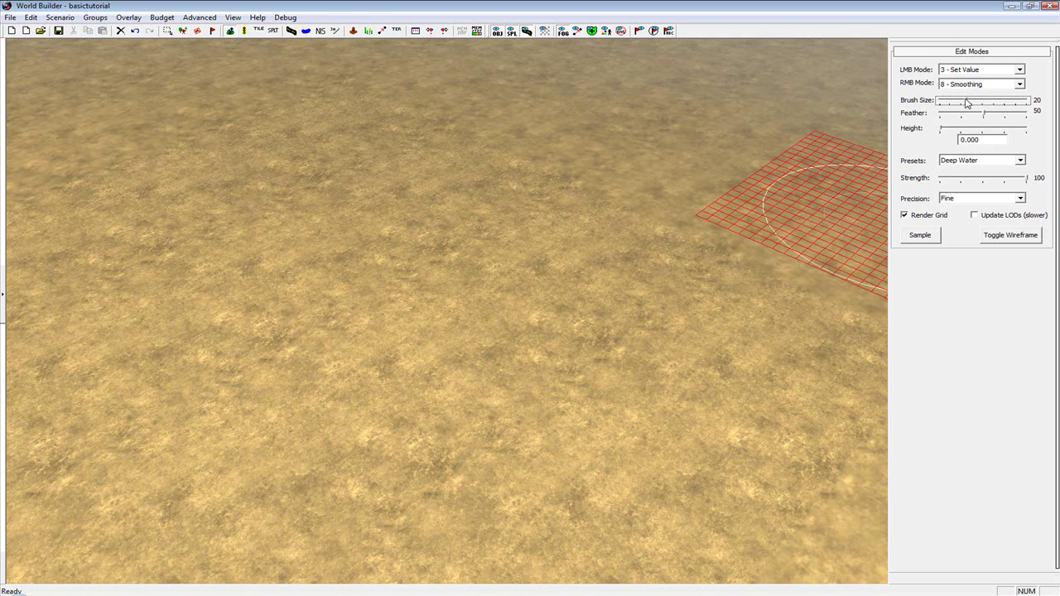
pyautogui.scroll(-6, 468, 366)
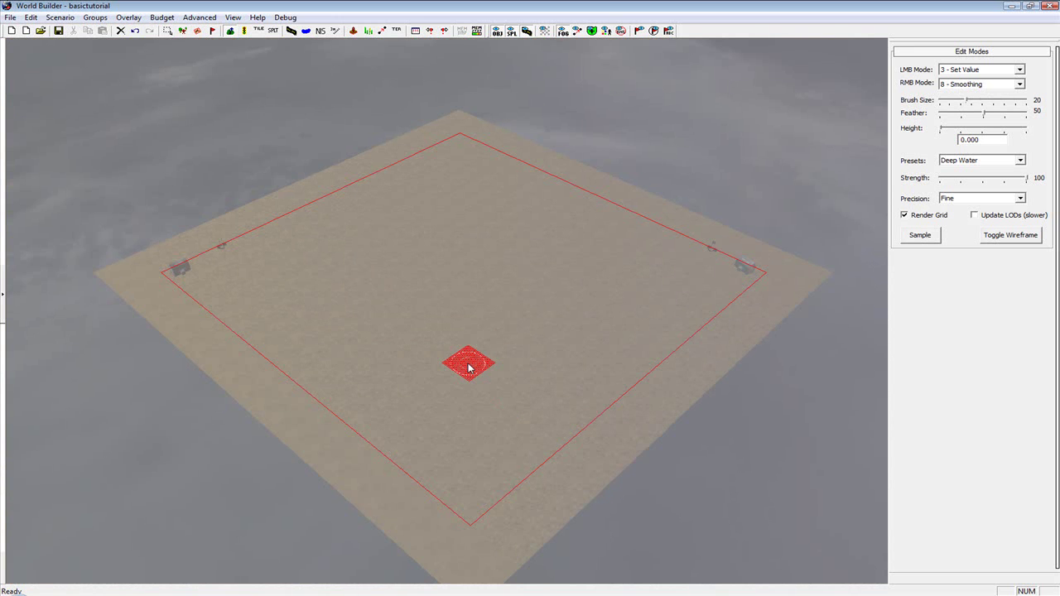
pyautogui.scroll(-3, 468, 367)
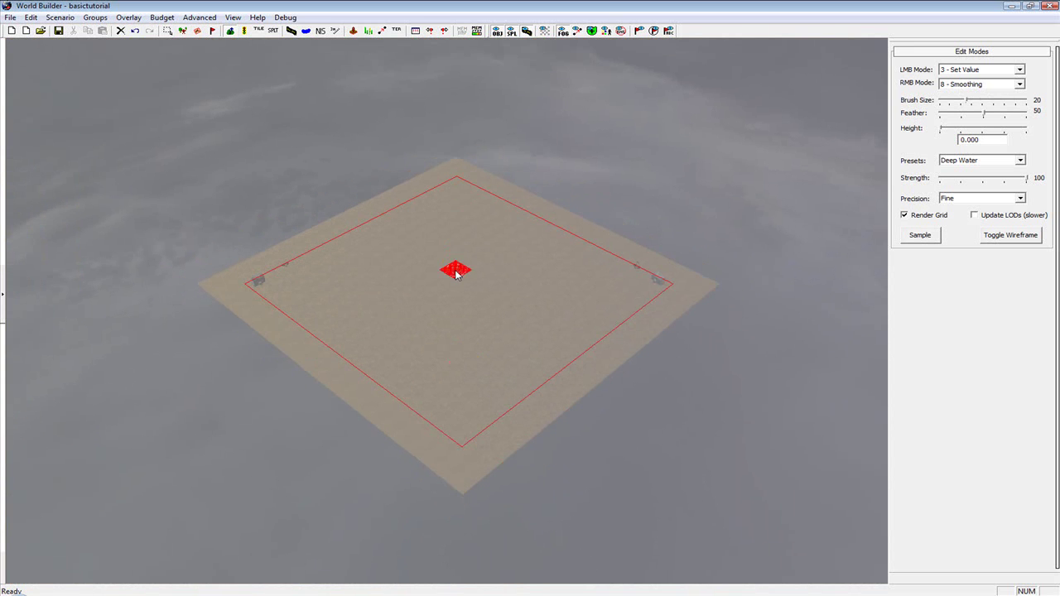
pyautogui.scroll(5, 455, 208)
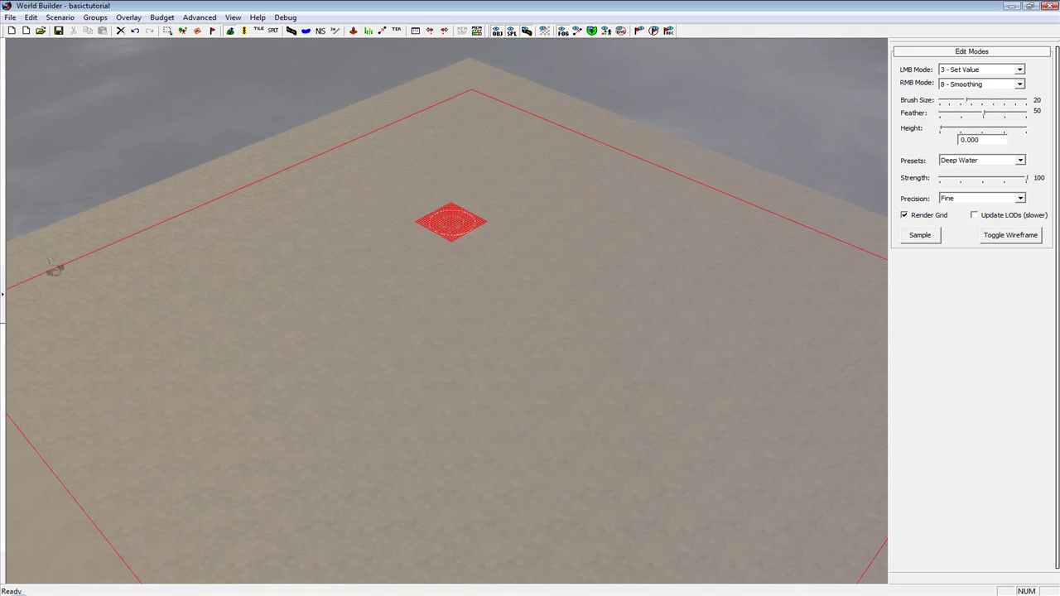
pyautogui.scroll(-2, 451, 222)
pyautogui.moveTo(477, 195); pyautogui.dragTo(472, 77)
pyautogui.moveTo(483, 217); pyautogui.dragTo(469, 84)
pyautogui.moveTo(484, 360); pyautogui.dragTo(469, 90)
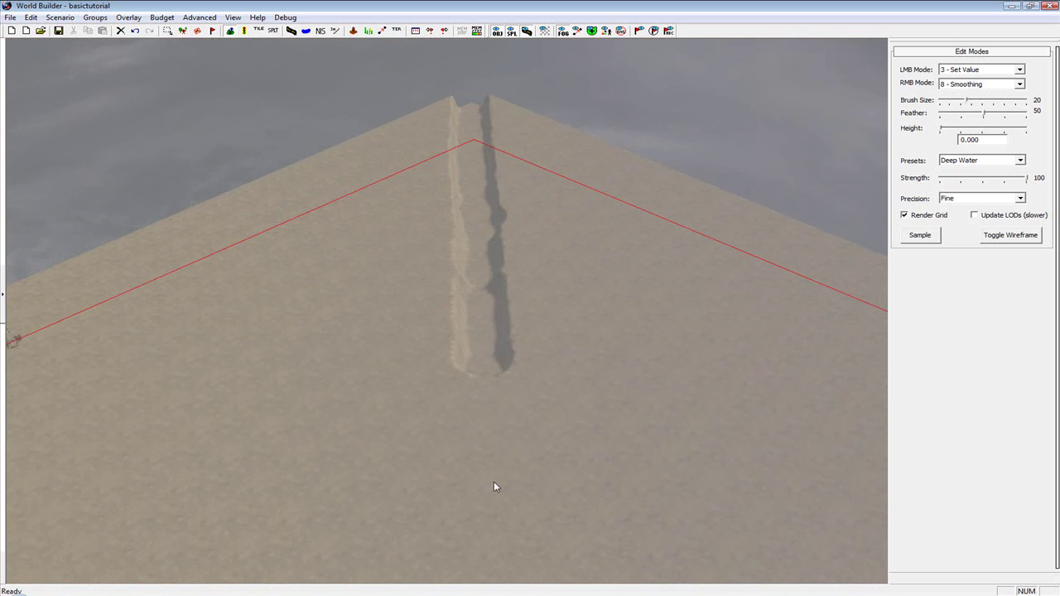
# - Extend the height-0 trench through the middle of the map to the near corner
pyautogui.scroll(-4, 490, 507)
pyautogui.click(467, 428)
pyautogui.moveTo(466, 427)
pyautogui.mouseDown()
pyautogui.moveTo(466, 165)
pyautogui.moveTo(455, 73)
pyautogui.mouseUp()
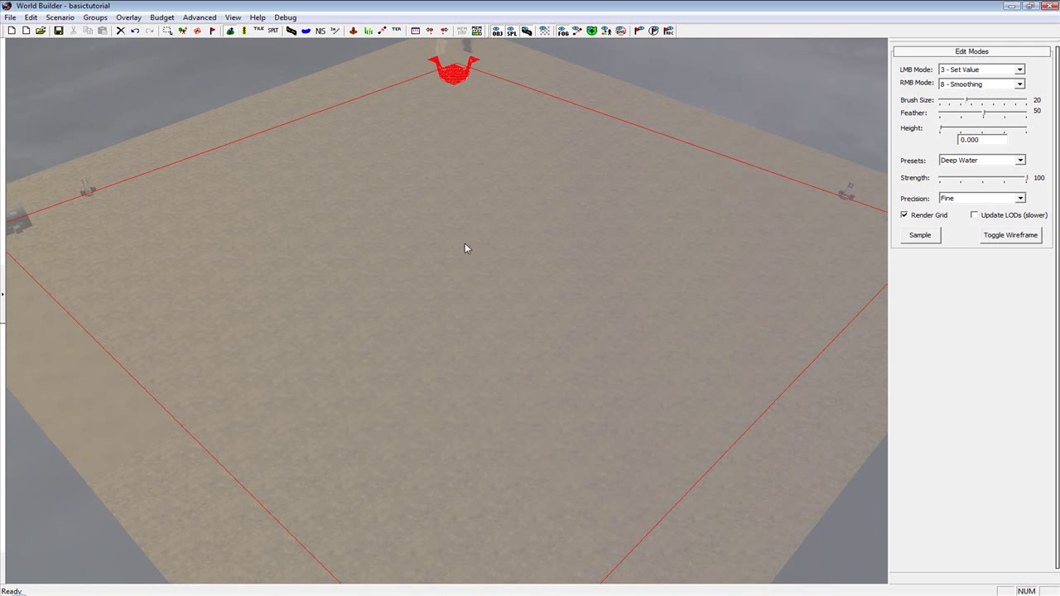
pyautogui.scroll(-3, 457, 417)
pyautogui.moveTo(457, 148)
pyautogui.mouseDown()
pyautogui.moveTo(475, 226)
pyautogui.moveTo(467, 556)
pyautogui.moveTo(463, 492)
pyautogui.mouseUp()
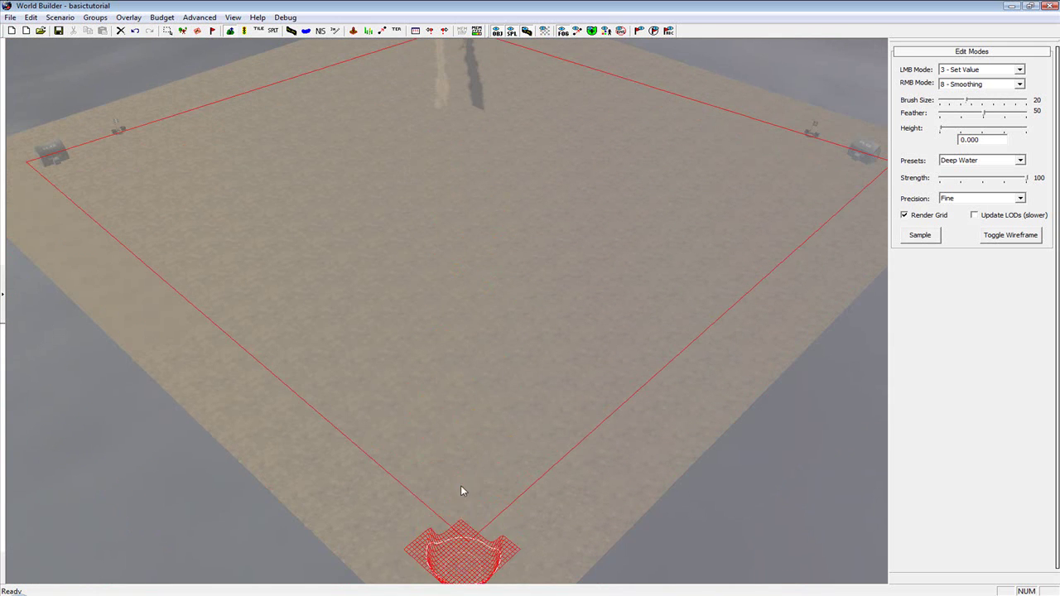
pyautogui.scroll(-3, 461, 489)
pyautogui.moveTo(455, 448)
pyautogui.mouseDown()
pyautogui.moveTo(447, 412)
pyautogui.moveTo(461, 542)
pyautogui.mouseUp()
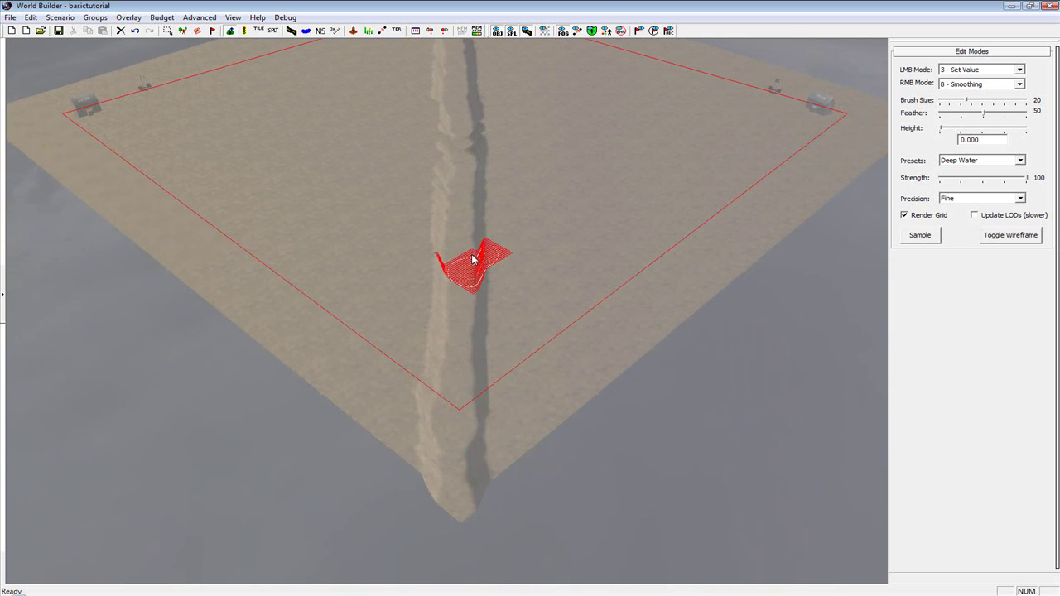
# - Repaint the trench at height 0 toward the far corner and undo the last stroke
pyautogui.scroll(3, 467, 214)
pyautogui.moveTo(467, 225)
pyautogui.mouseDown()
pyautogui.moveTo(455, 211)
pyautogui.moveTo(458, 51)
pyautogui.mouseUp()
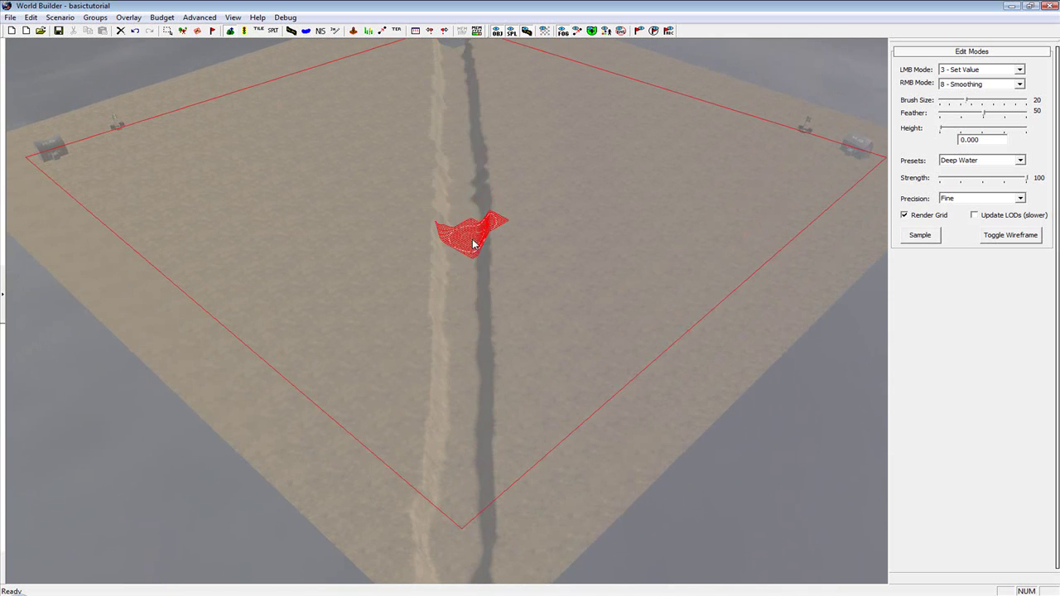
pyautogui.scroll(2, 468, 224)
pyautogui.moveTo(460, 285); pyautogui.dragTo(455, 76)
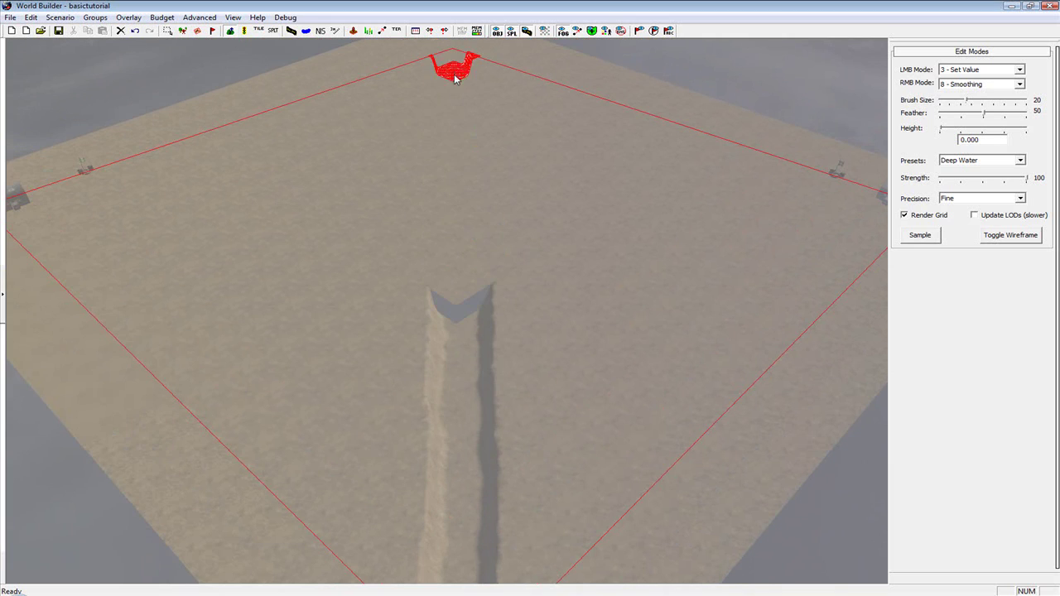
pyautogui.hotkey('ctrl', 'z')
# - Set the height brush precision to Coarse and carve a test pit in the flat ground beside the trench
pyautogui.scroll(3, 482, 217)
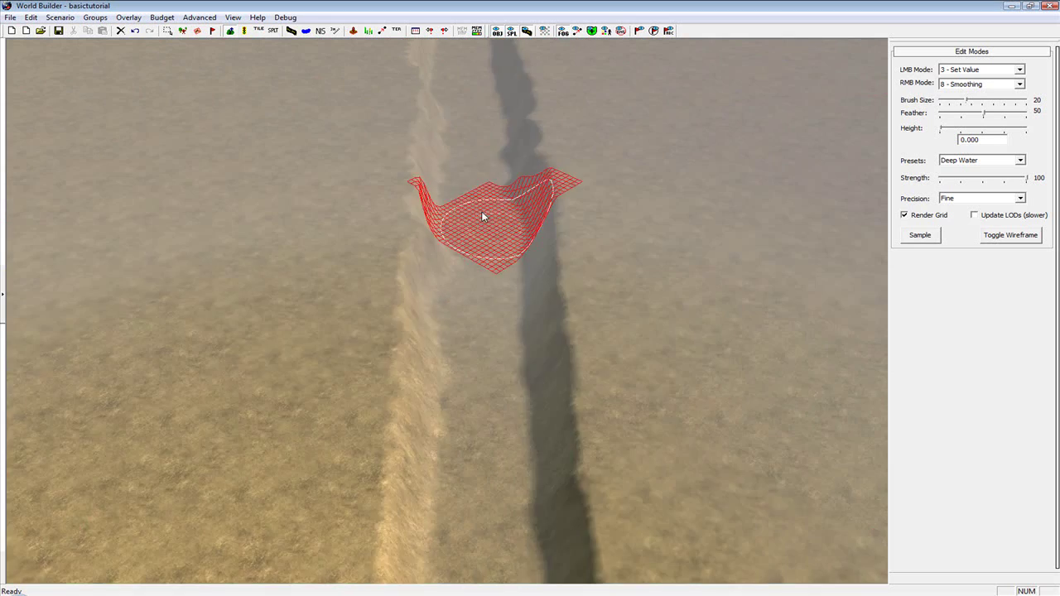
pyautogui.scroll(5, 481, 211)
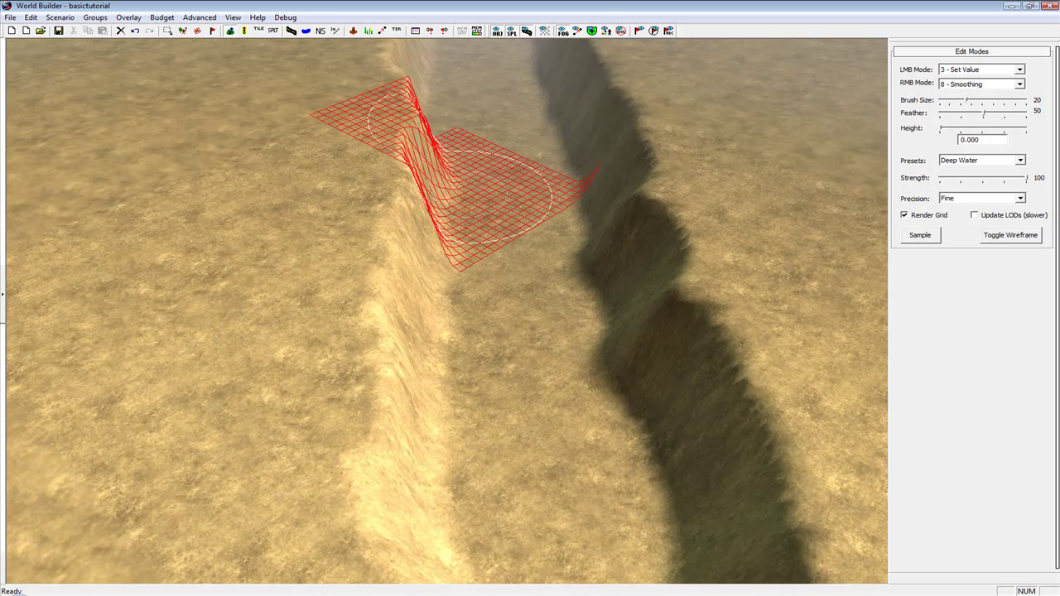
pyautogui.moveTo(464, 194)
pyautogui.mouseDown(button='middle')
pyautogui.moveTo(473, 189)
pyautogui.moveTo(462, 206)
pyautogui.moveTo(462, 184)
pyautogui.moveTo(472, 182)
pyautogui.moveTo(464, 179)
pyautogui.mouseUp(button='middle')
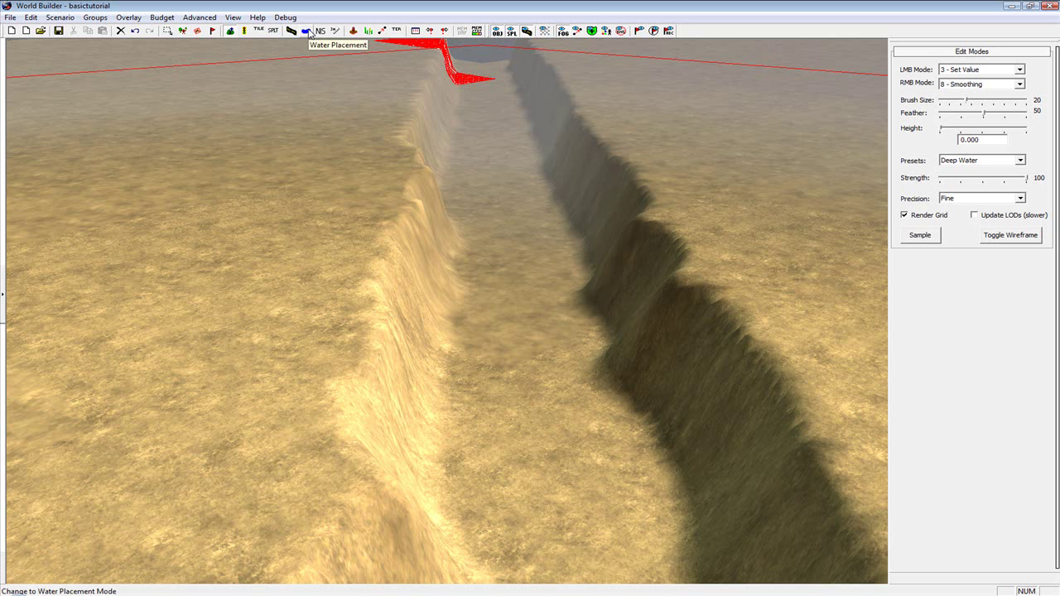
pyautogui.click(958, 195)
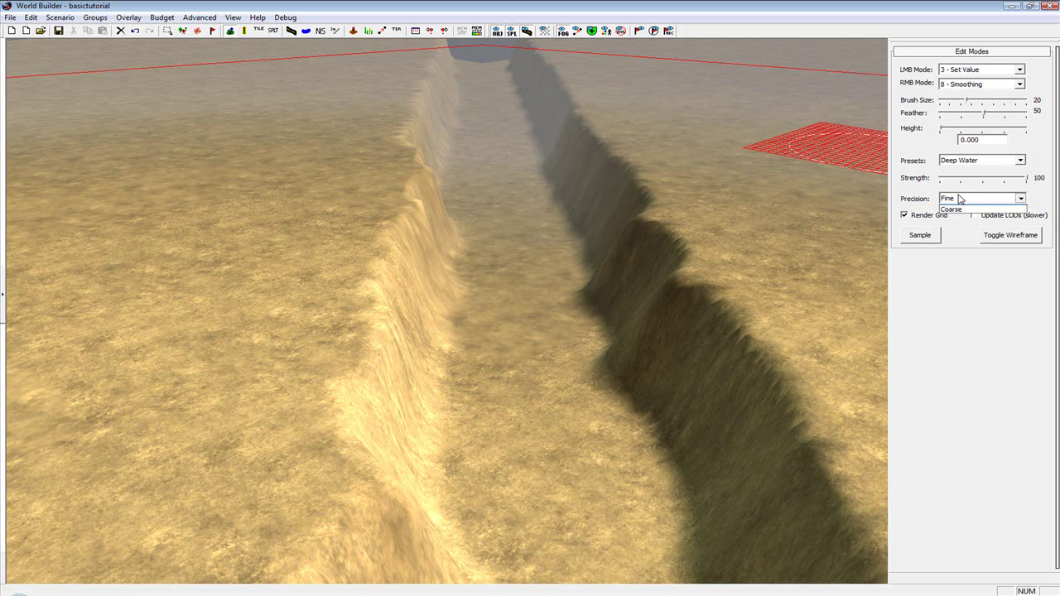
pyautogui.click(958, 216)
pyautogui.scroll(-3, 664, 300)
pyautogui.moveTo(663, 299)
pyautogui.mouseDown(button='middle')
pyautogui.moveTo(651, 293)
pyautogui.moveTo(660, 297)
pyautogui.mouseUp(button='middle')
pyautogui.moveTo(342, 352); pyautogui.dragTo(433, 360, button='middle')
pyautogui.moveTo(434, 360); pyautogui.dragTo(447, 353)
pyautogui.moveTo(461, 332); pyautogui.dragTo(941, 327, button='middle')
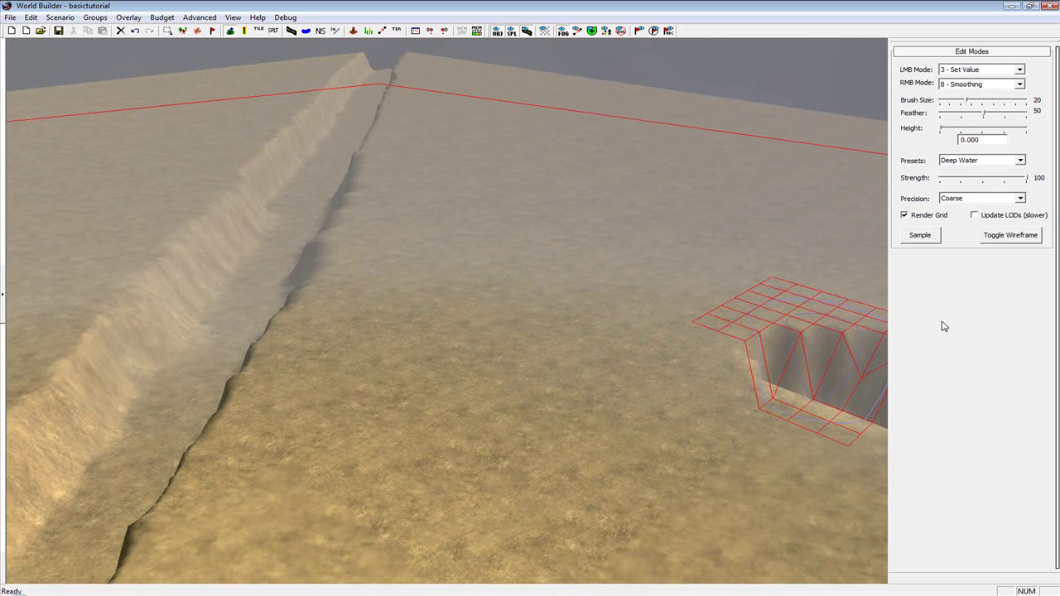
# - Set the brush precision to Fine, carve a comparison pit beside the trench, and undo the test pits
pyautogui.click(982, 198)
pyautogui.click(969, 217)
pyautogui.click(550, 456)
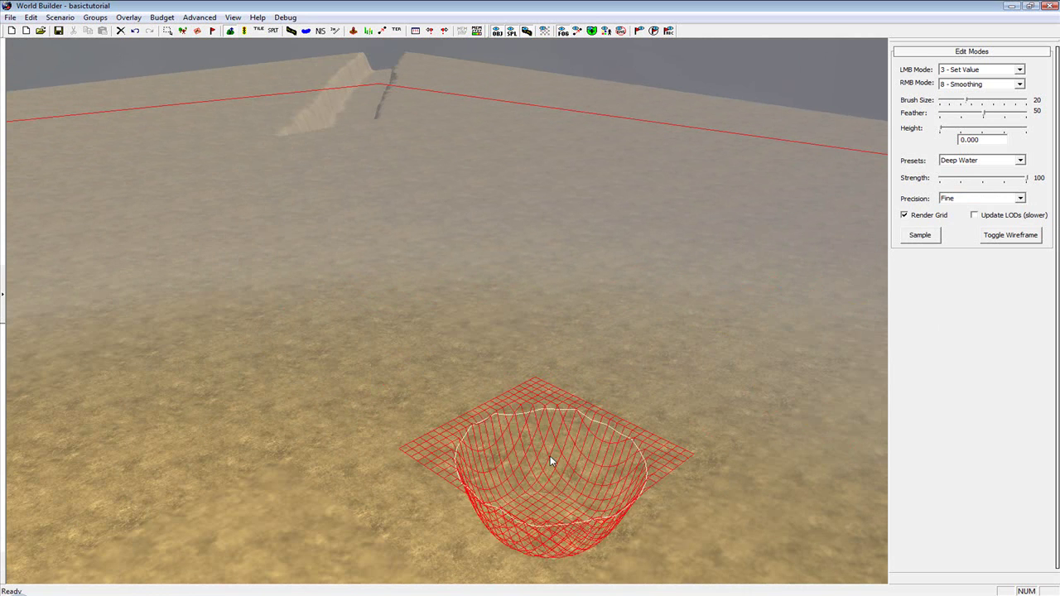
pyautogui.moveTo(716, 346); pyautogui.dragTo(710, 346, button='middle')
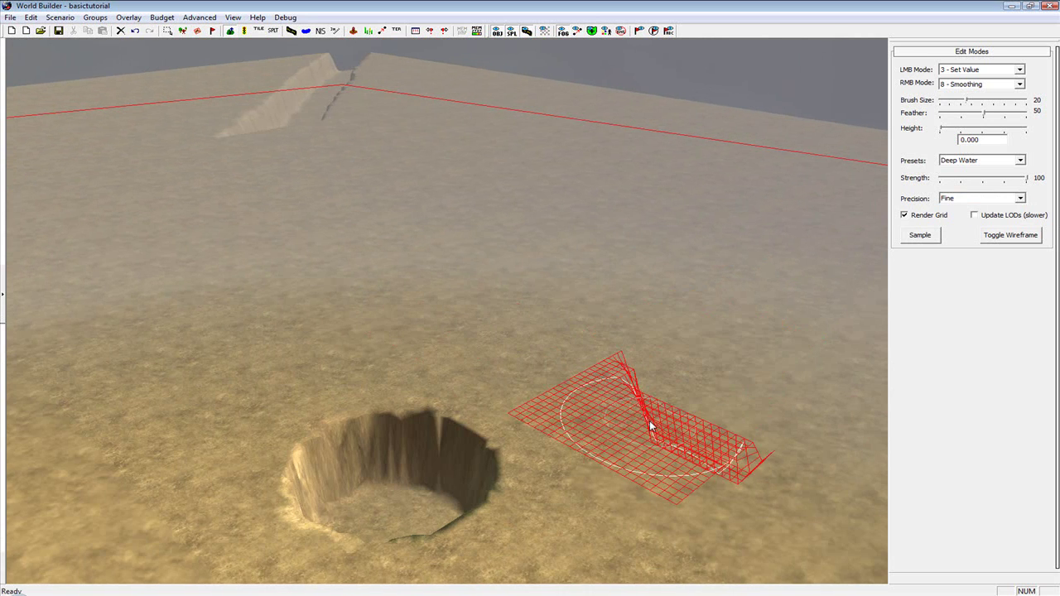
pyautogui.moveTo(650, 421); pyautogui.dragTo(648, 405, button='middle')
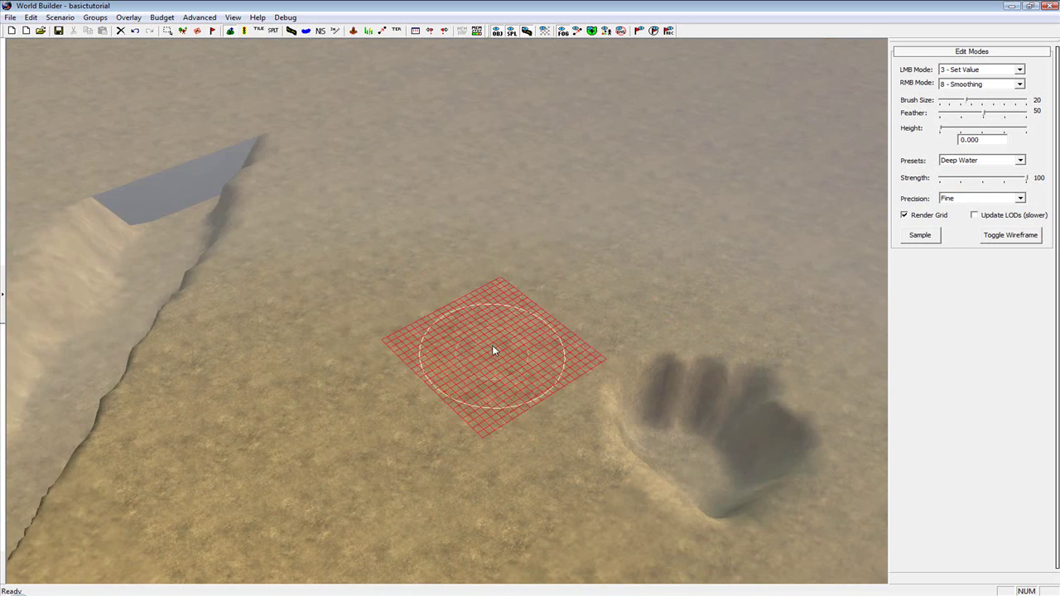
pyautogui.click(473, 319)
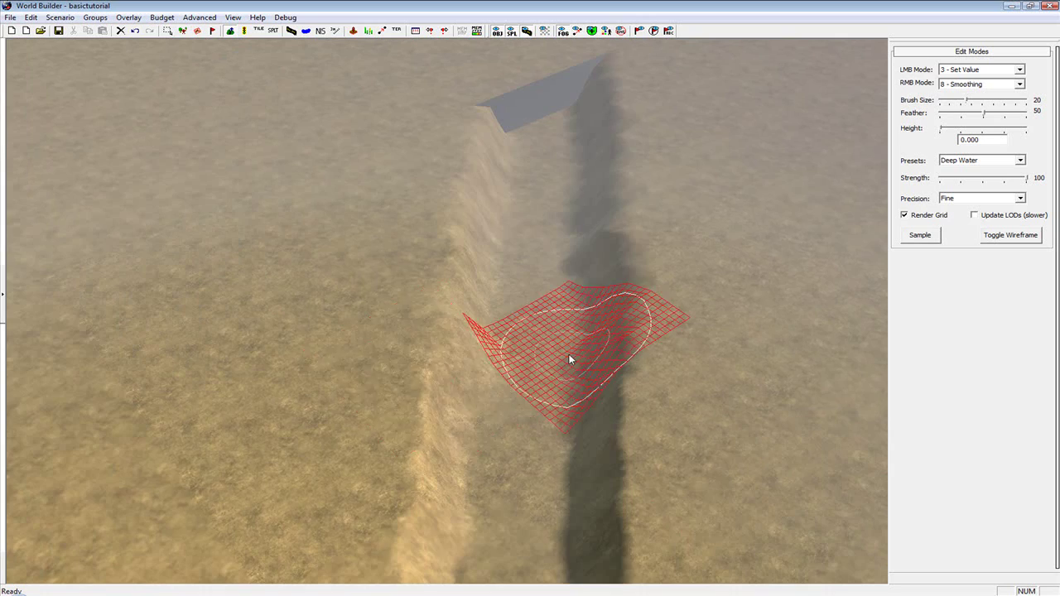
# - Switch to Water Placement and place water in the carved trench with the default depth of 2
pyautogui.scroll(3, 570, 357)
pyautogui.moveTo(569, 347); pyautogui.dragTo(565, 328, button='middle')
pyautogui.scroll(-5, 564, 319)
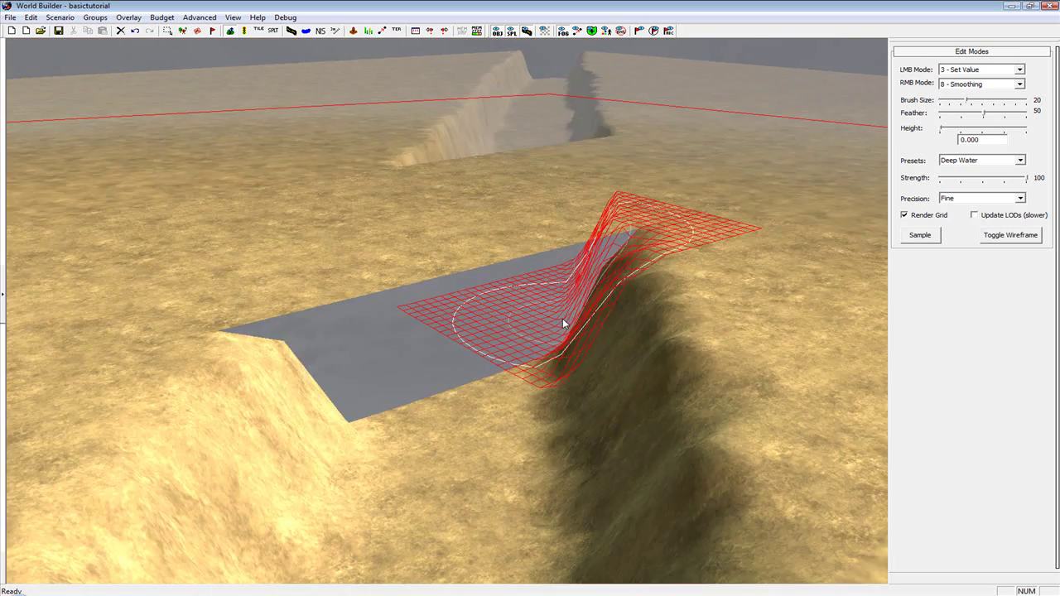
pyautogui.scroll(-3, 513, 313)
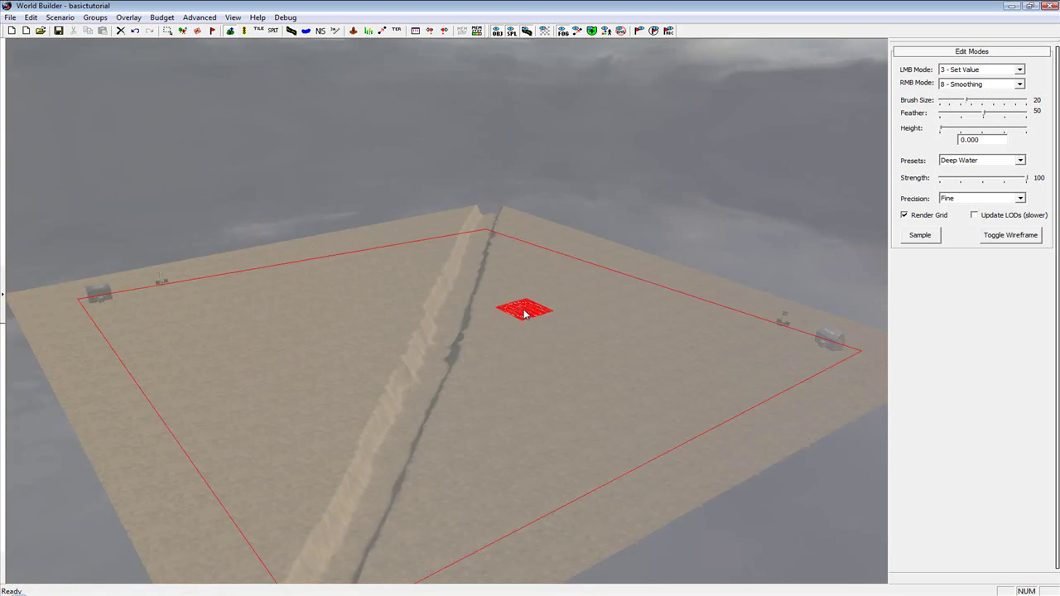
pyautogui.scroll(7, 542, 327)
pyautogui.scroll(-3, 549, 308)
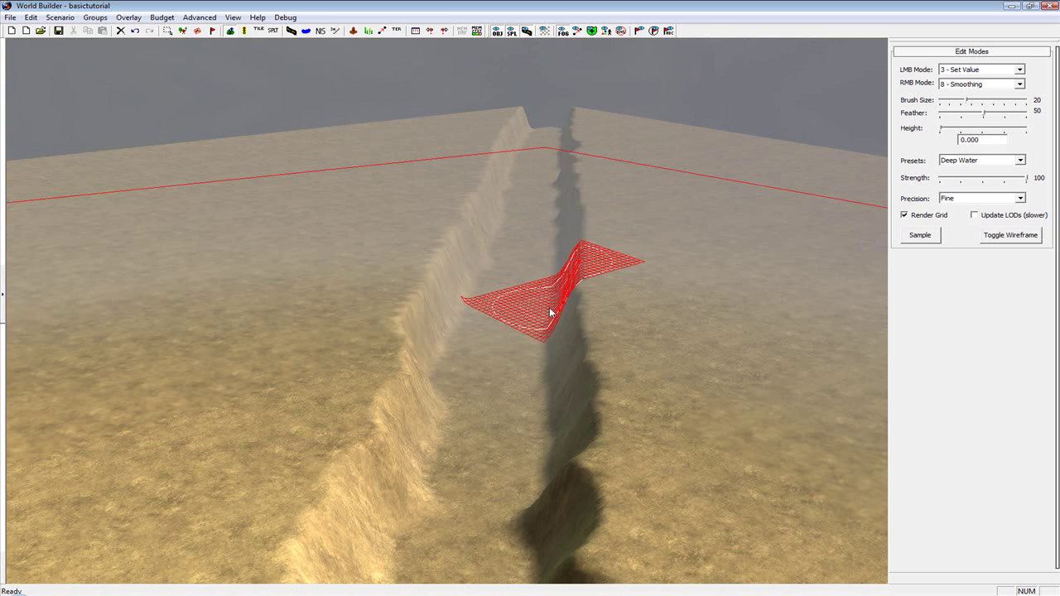
pyautogui.click(308, 32)
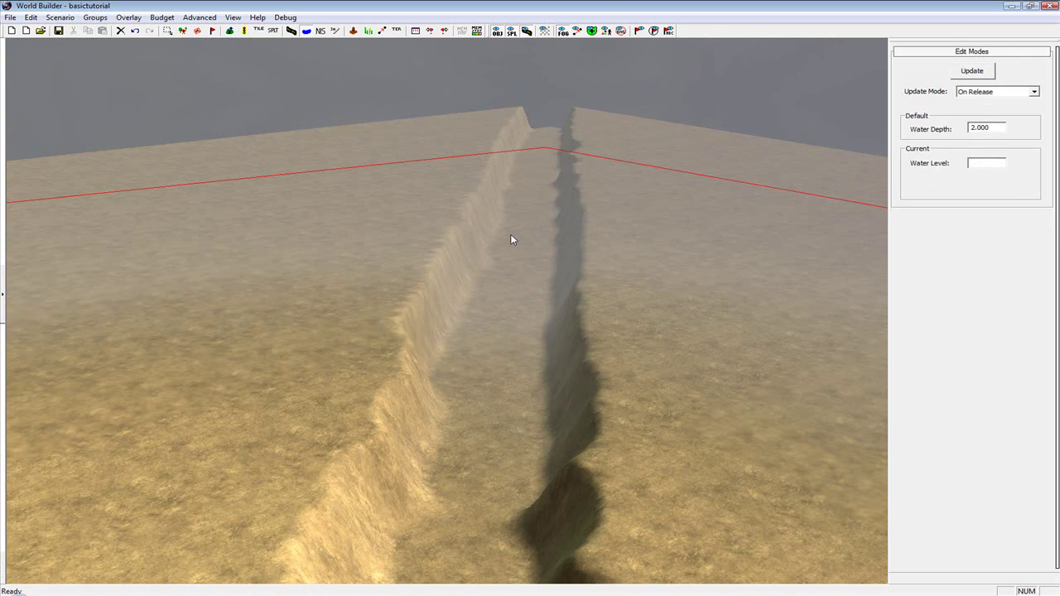
pyautogui.click(452, 279)
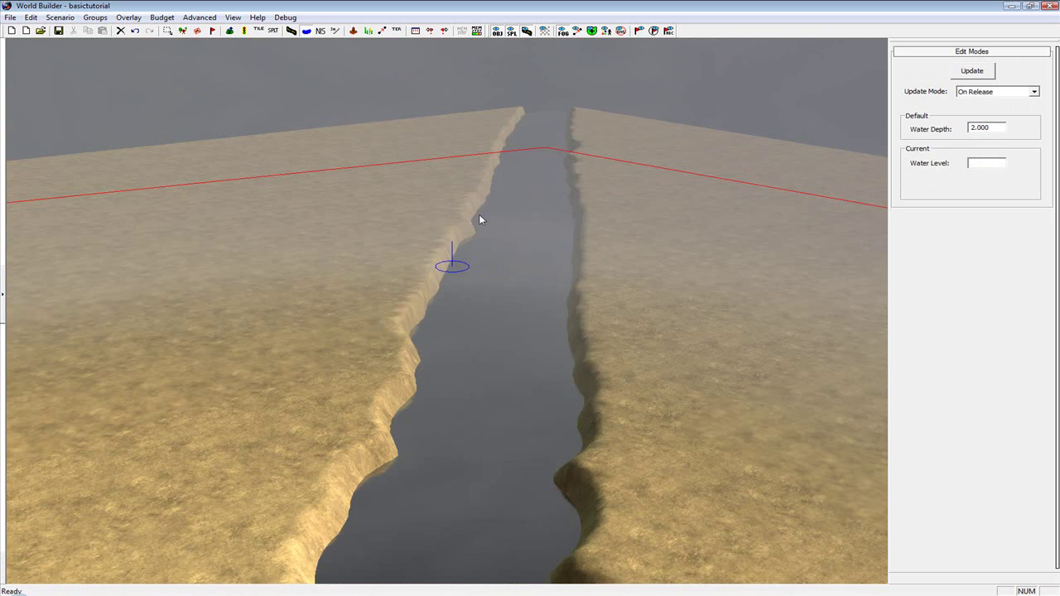
# - Move the water marker from the riverbank to the middle of the river, keeping the update mode On Release
pyautogui.click(996, 92)
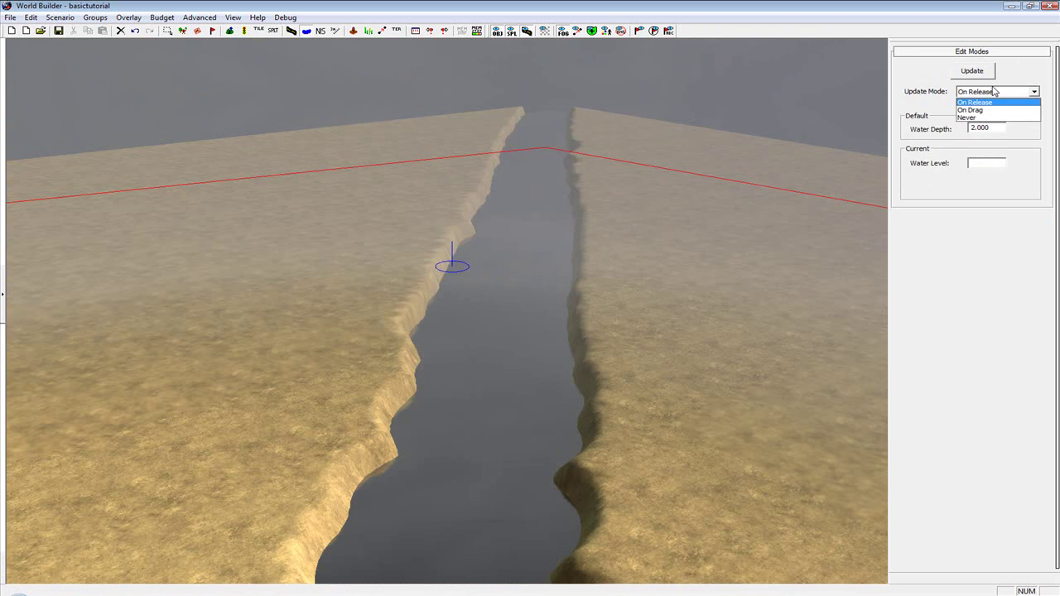
pyautogui.click(434, 267)
pyautogui.moveTo(450, 267)
pyautogui.mouseDown()
pyautogui.moveTo(490, 268)
pyautogui.moveTo(639, 356)
pyautogui.moveTo(538, 312)
pyautogui.moveTo(542, 331)
pyautogui.moveTo(477, 308)
pyautogui.moveTo(528, 343)
pyautogui.moveTo(501, 400)
pyautogui.moveTo(500, 335)
pyautogui.moveTo(462, 389)
pyautogui.moveTo(411, 373)
pyautogui.moveTo(478, 367)
pyautogui.moveTo(395, 386)
pyautogui.moveTo(391, 359)
pyautogui.moveTo(497, 367)
pyautogui.mouseUp()
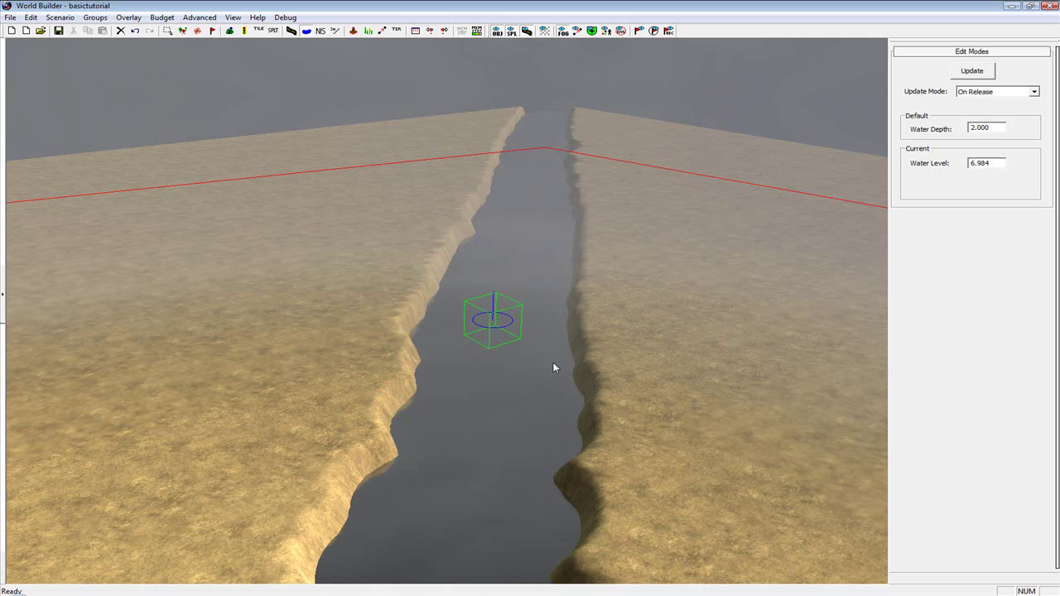
pyautogui.click(974, 92)
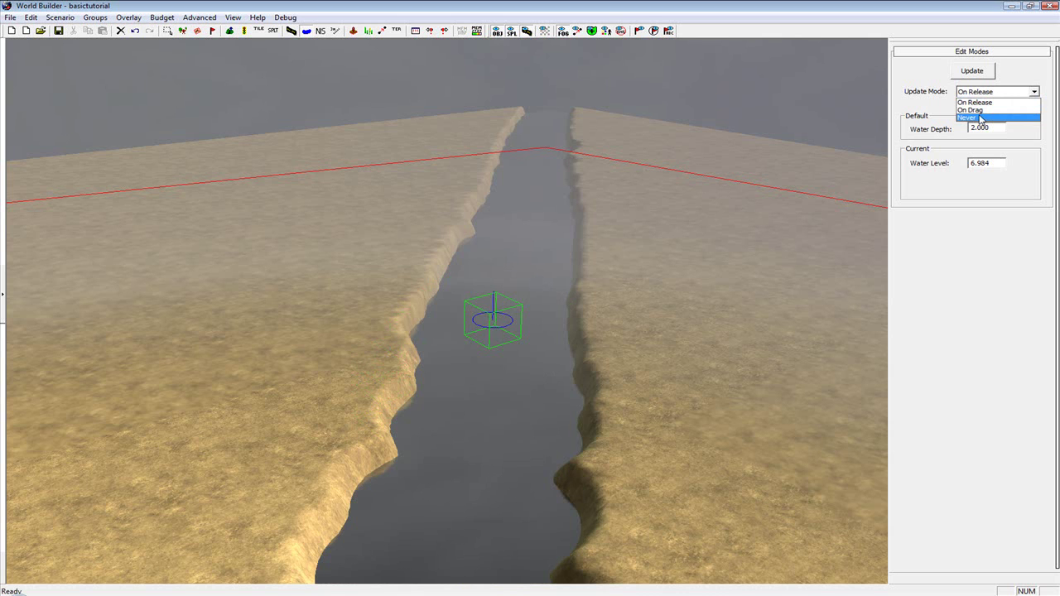
pyautogui.click(924, 75)
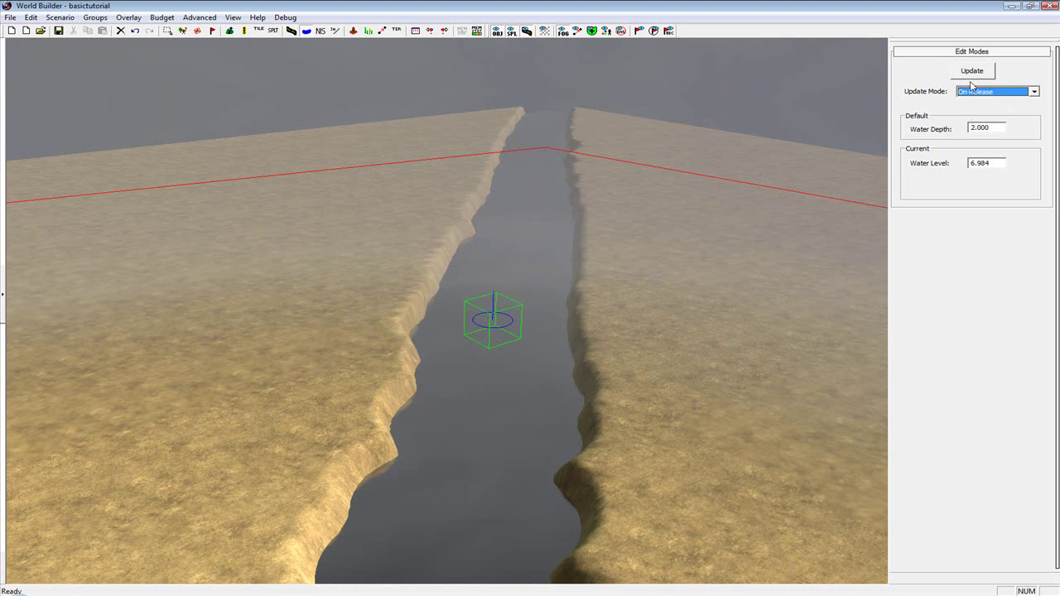
# - Raise the water marker to bring the river's level to about 8.6, and deselect it
pyautogui.scroll(3, 543, 343)
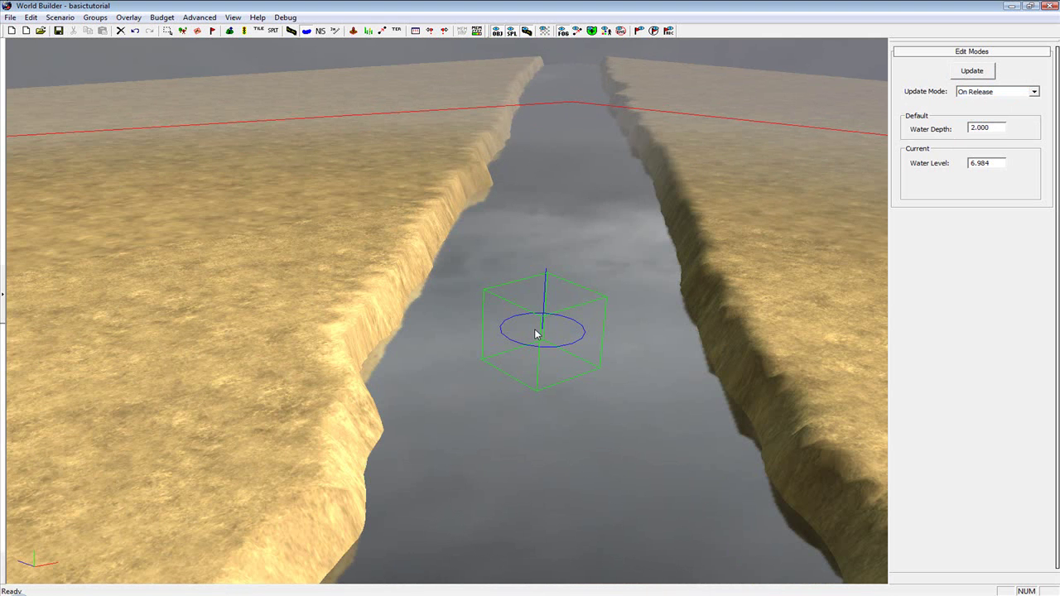
pyautogui.moveTo(534, 332)
pyautogui.mouseDown()
pyautogui.moveTo(534, 303)
pyautogui.moveTo(535, 316)
pyautogui.mouseUp()
pyautogui.click(289, 313)
pyautogui.moveTo(289, 313)
pyautogui.mouseDown(button='middle')
pyautogui.moveTo(464, 307)
pyautogui.moveTo(439, 290)
pyautogui.moveTo(537, 322)
pyautogui.moveTo(347, 331)
pyautogui.moveTo(364, 310)
pyautogui.moveTo(431, 339)
pyautogui.moveTo(531, 317)
pyautogui.moveTo(579, 293)
pyautogui.moveTo(533, 292)
pyautogui.moveTo(533, 270)
pyautogui.moveTo(532, 284)
pyautogui.moveTo(386, 404)
pyautogui.moveTo(322, 265)
pyautogui.moveTo(338, 253)
pyautogui.moveTo(395, 256)
pyautogui.moveTo(516, 398)
pyautogui.moveTo(502, 333)
pyautogui.moveTo(569, 306)
pyautogui.moveTo(370, 98)
pyautogui.mouseUp(button='middle')
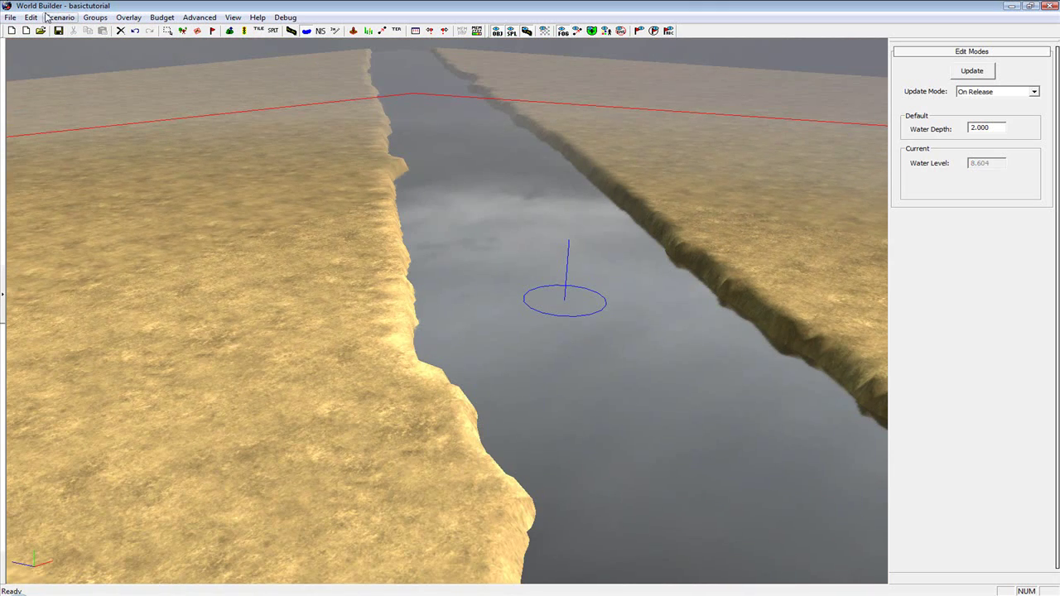
# - Set the water reflection's normal map to OCEAN_WAVES_01_NORM in the terrain properties and apply it
pyautogui.click(83, 56)
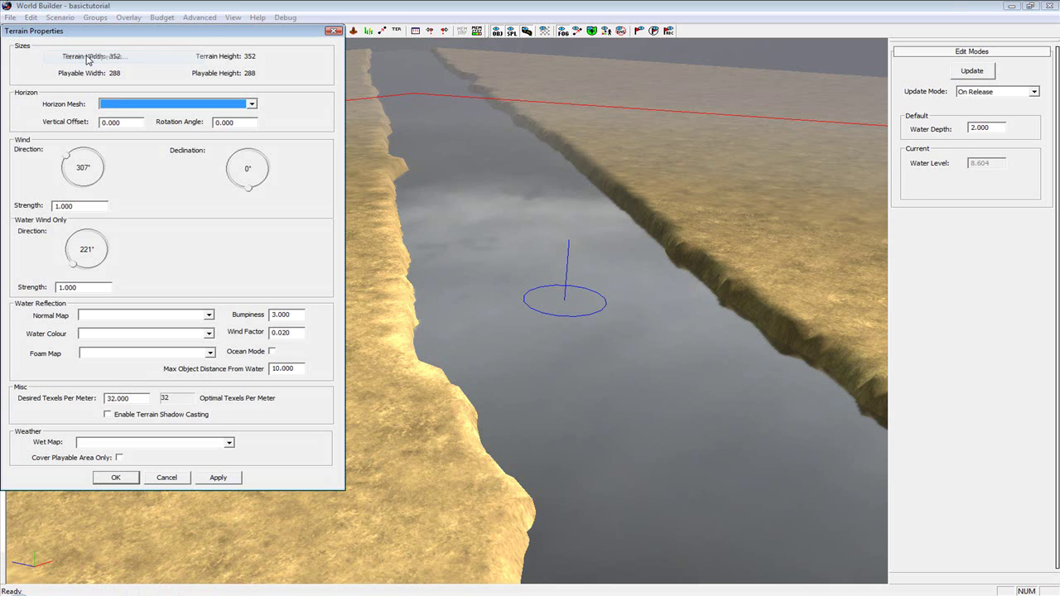
pyautogui.click(209, 315)
pyautogui.click(220, 276)
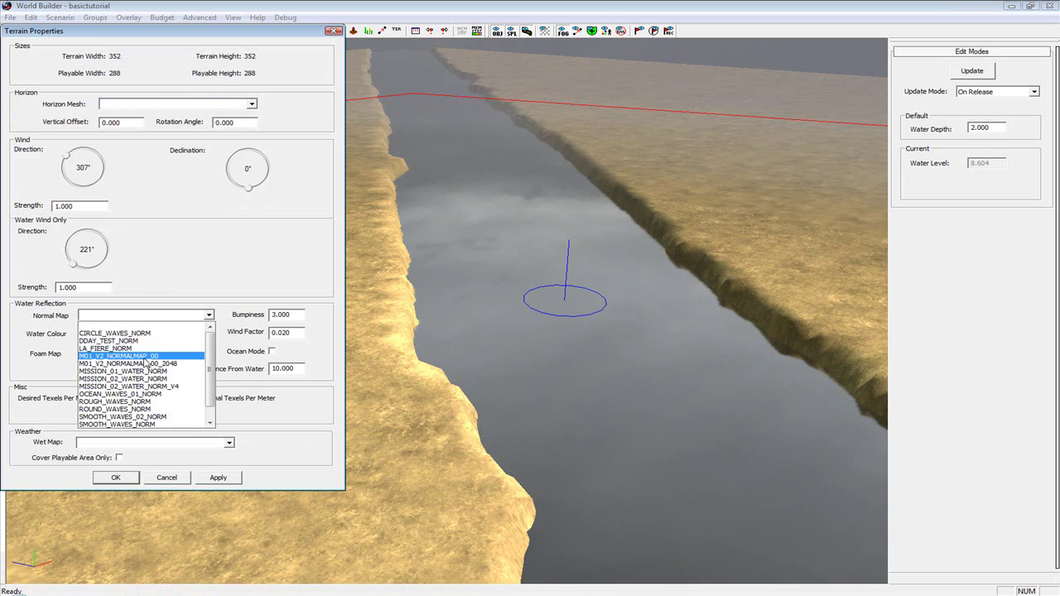
pyautogui.click(132, 356)
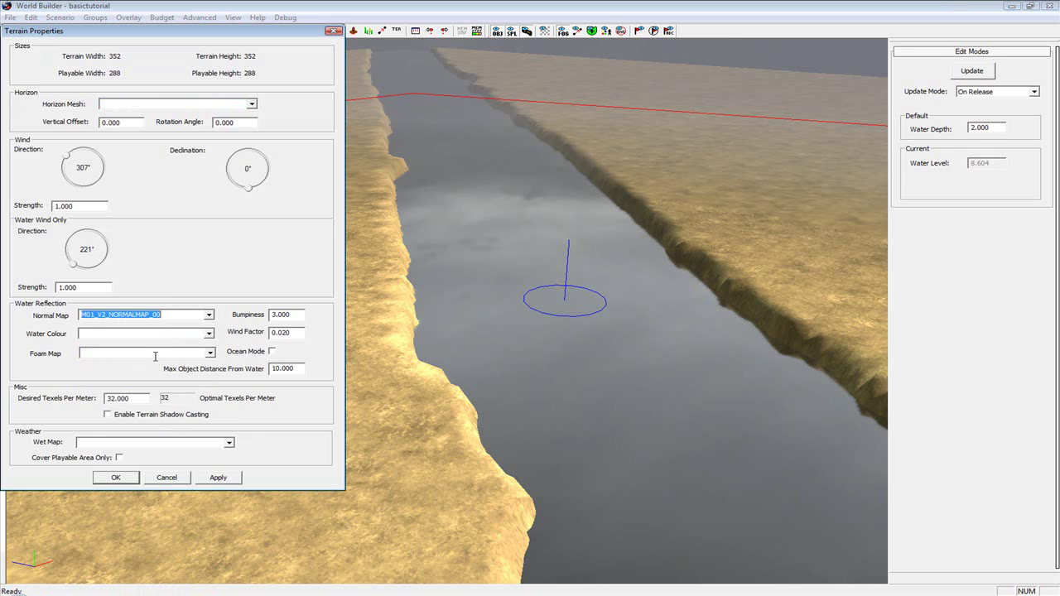
pyautogui.click(209, 317)
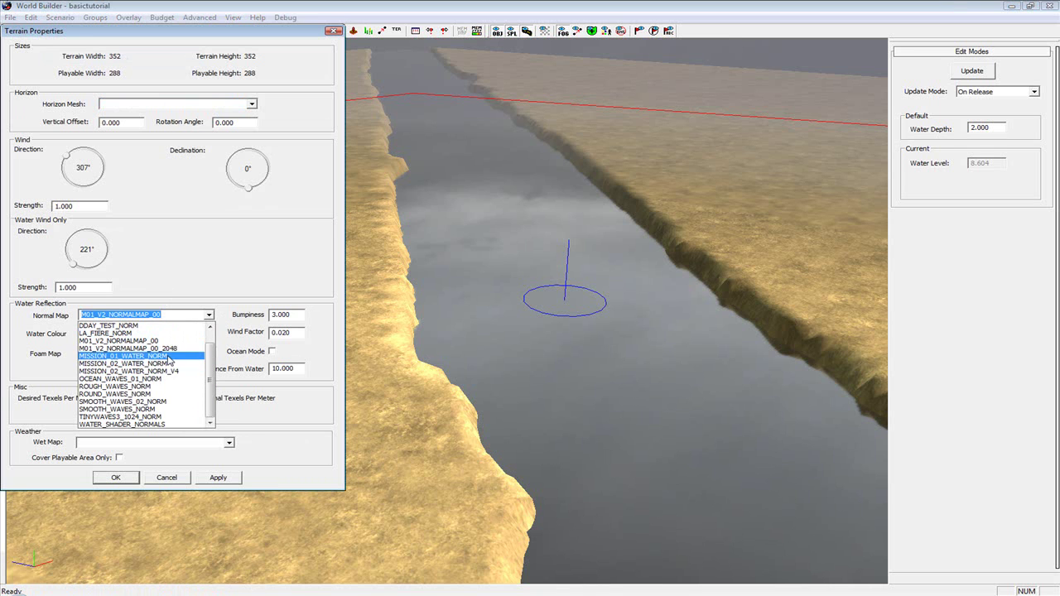
pyautogui.click(179, 385)
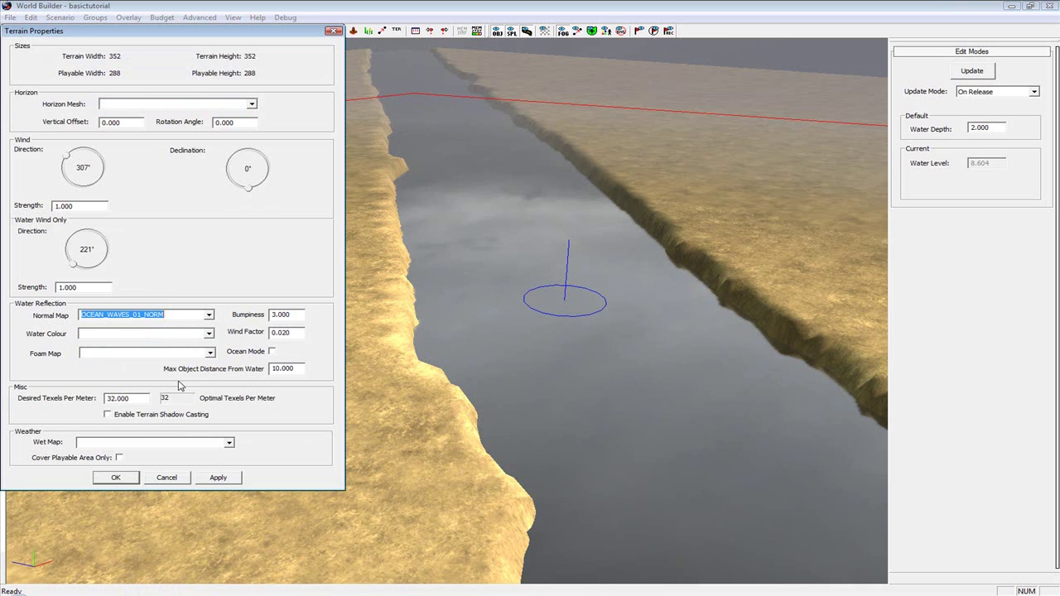
pyautogui.click(235, 477)
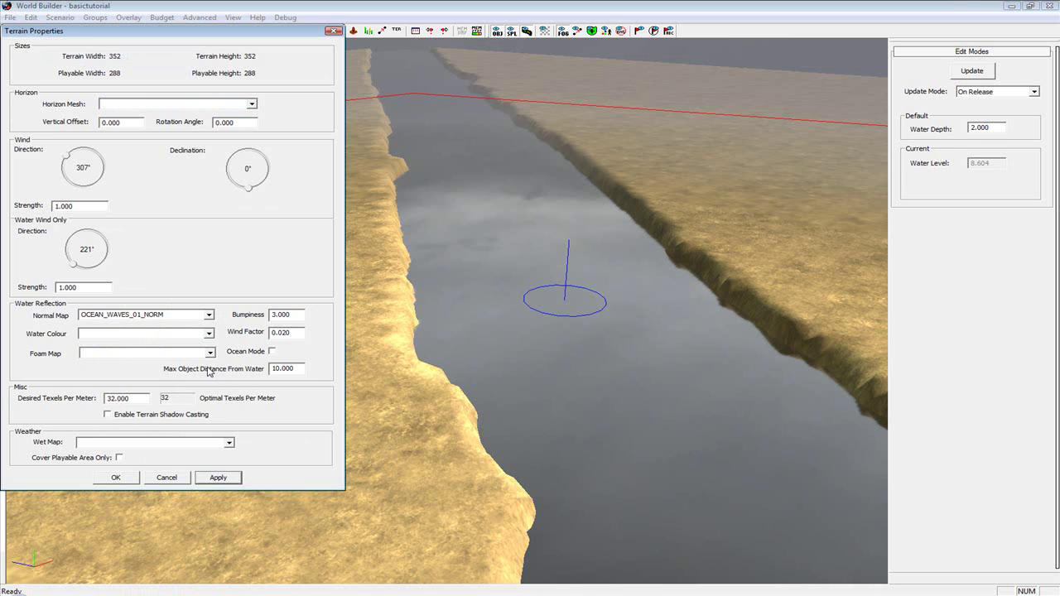
# - Try WINDMAP_2P_HARBOUR_BATTLE as the water colour, and clear it again
pyautogui.click(209, 334)
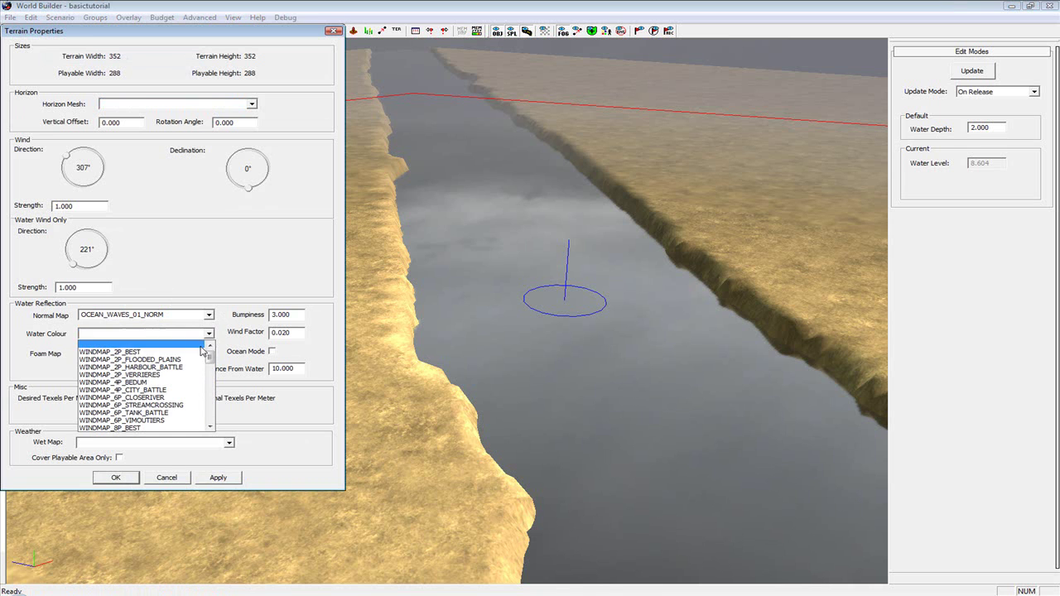
pyautogui.click(183, 368)
pyautogui.click(234, 478)
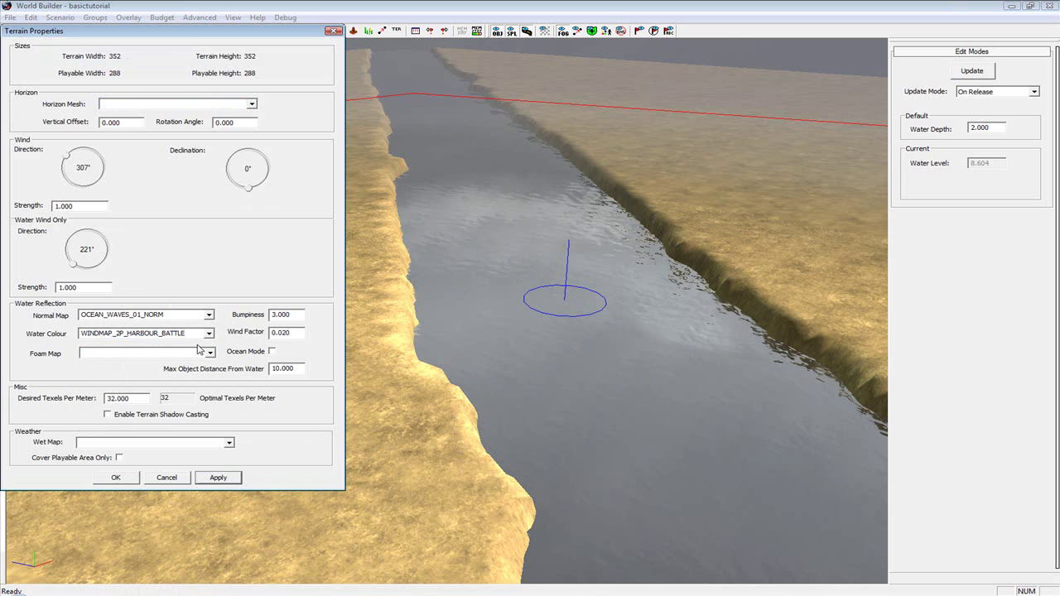
pyautogui.click(199, 333)
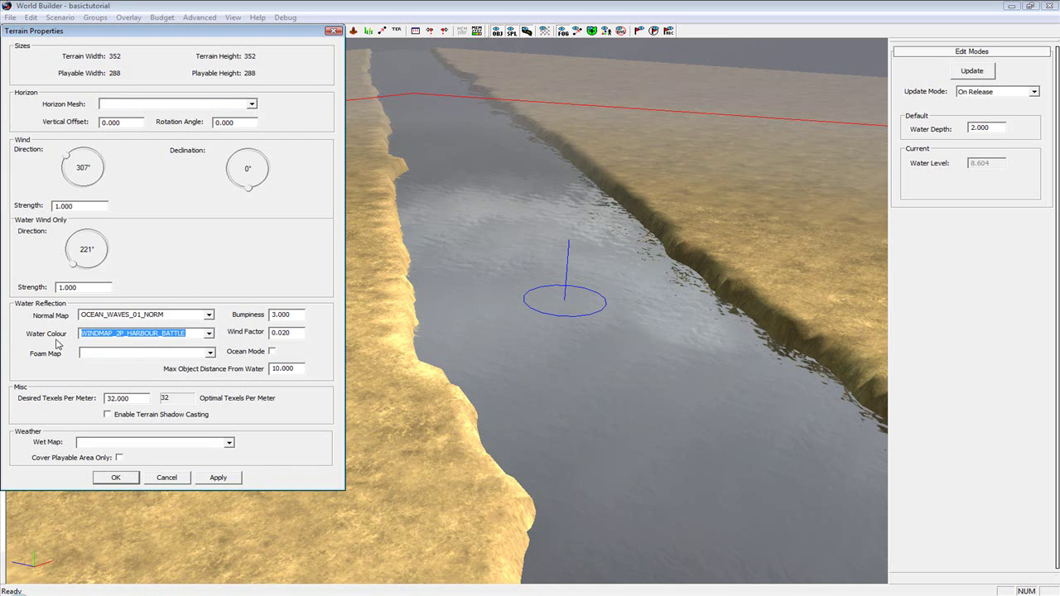
pyautogui.press('Delete')
pyautogui.click(225, 482)
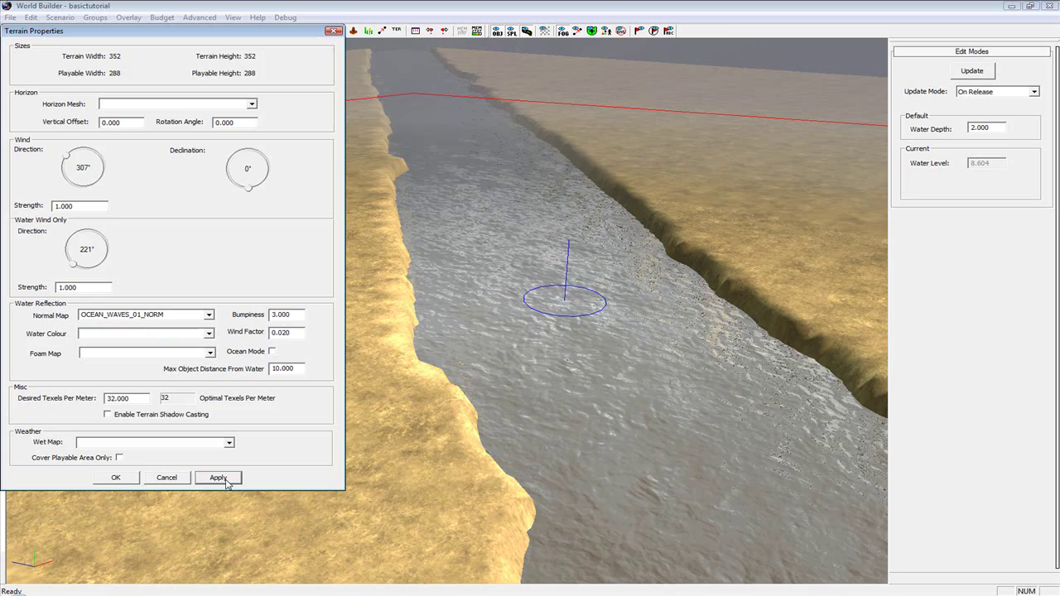
# - Accept the terrain properties and inspect the river's water surface
pyautogui.click(116, 478)
pyautogui.moveTo(435, 406); pyautogui.dragTo(435, 404, button='middle')
pyautogui.scroll(2, 441, 406)
pyautogui.scroll(-1, 441, 406)
pyautogui.scroll(-2, 440, 406)
pyautogui.scroll(-3, 437, 405)
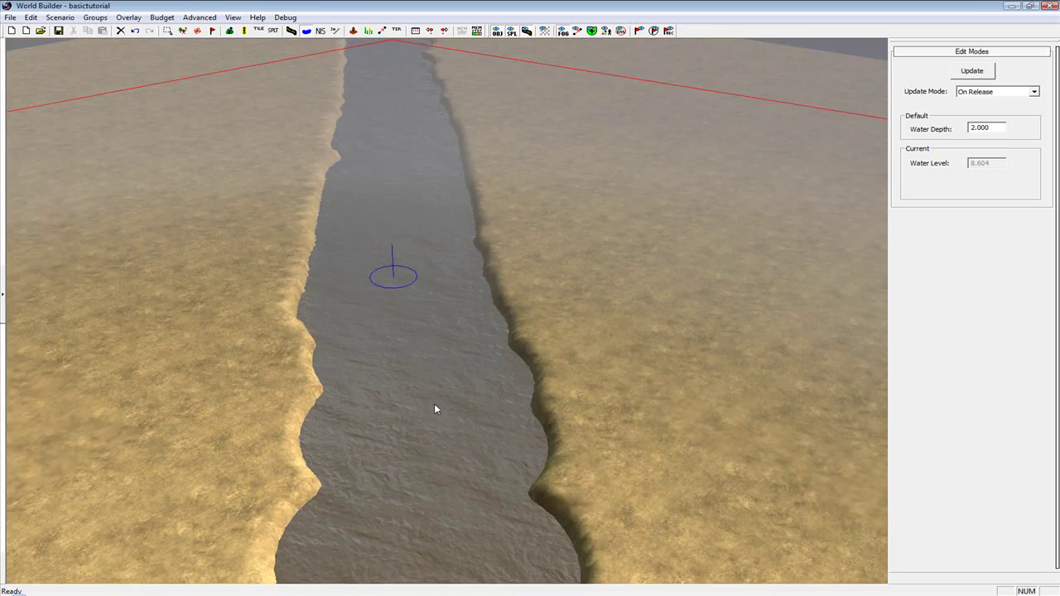
# - Switch to object placement and choose bridge_35_01 from the ambient environment bridges
pyautogui.click(182, 32)
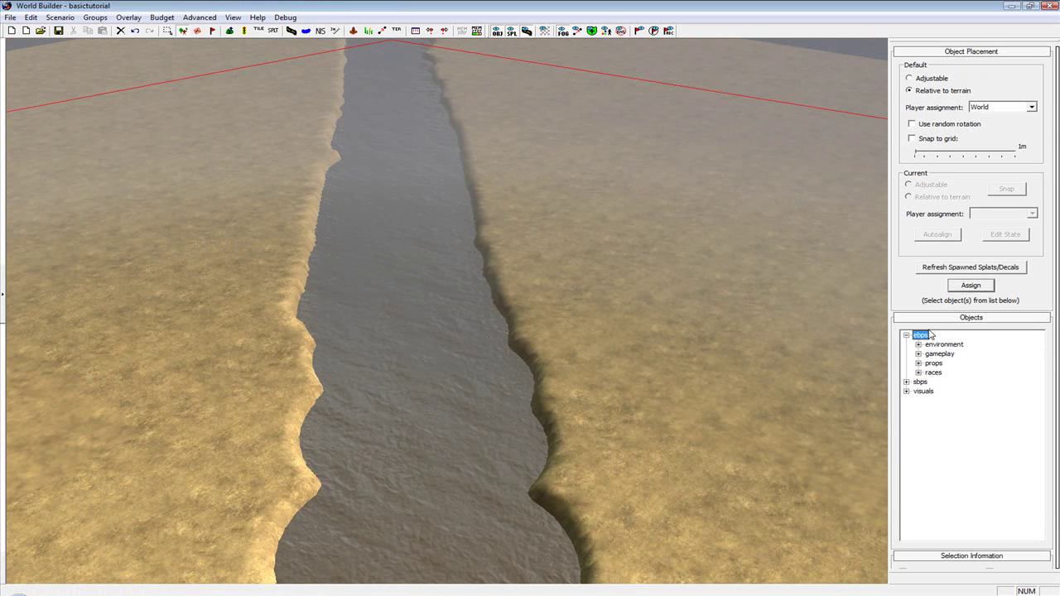
pyautogui.click(918, 345)
pyautogui.click(931, 354)
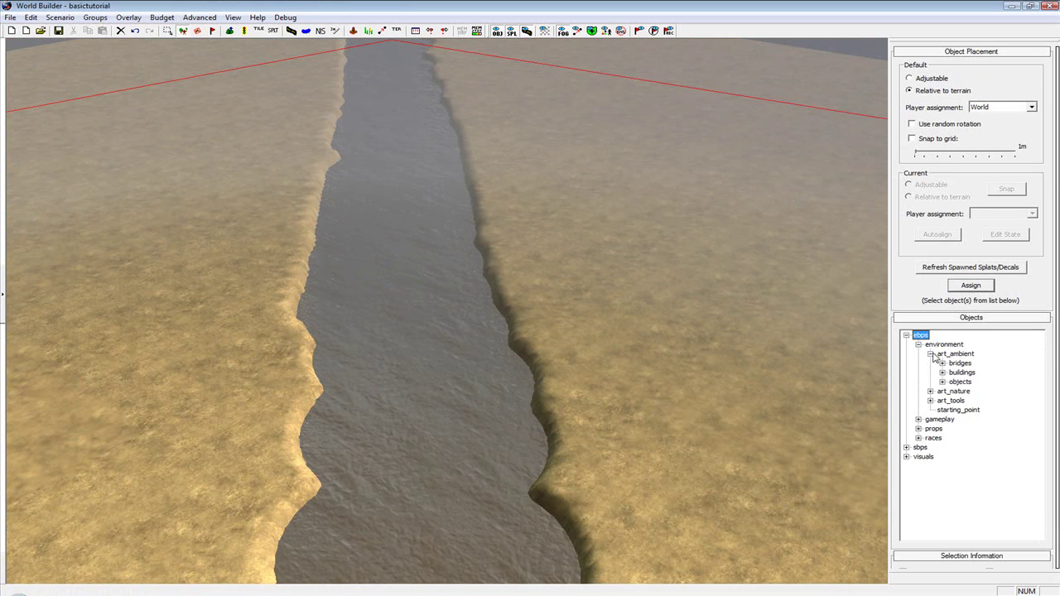
pyautogui.click(943, 364)
pyautogui.scroll(-2, 994, 454)
pyautogui.click(993, 459)
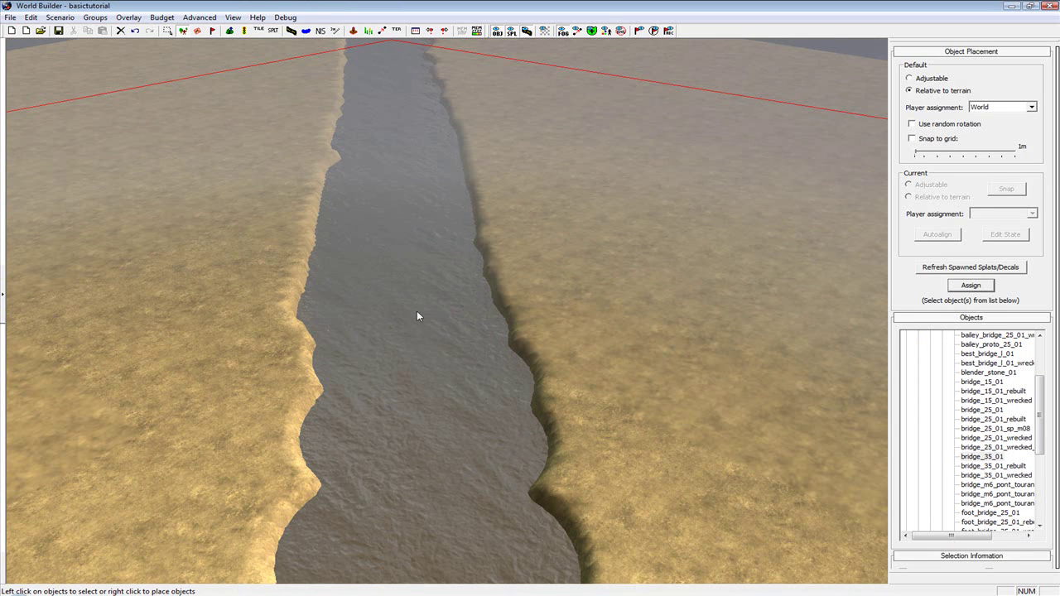
# - Place the bridge on the map, rotate it, and position it across the river to join both banks
pyautogui.rightClick(612, 283)
pyautogui.moveTo(612, 283); pyautogui.dragTo(417, 303)
pyautogui.moveTo(416, 303); pyautogui.dragTo(498, 297, button='right')
pyautogui.moveTo(439, 323); pyautogui.dragTo(422, 256)
pyautogui.click(660, 290)
pyautogui.scroll(3, 660, 290)
pyautogui.moveTo(660, 290); pyautogui.dragTo(220, 299, button='middle')
pyautogui.moveTo(447, 305); pyautogui.dragTo(386, 376, button='middle')
pyautogui.scroll(-3, 337, 383)
pyautogui.scroll(-3, 472, 371)
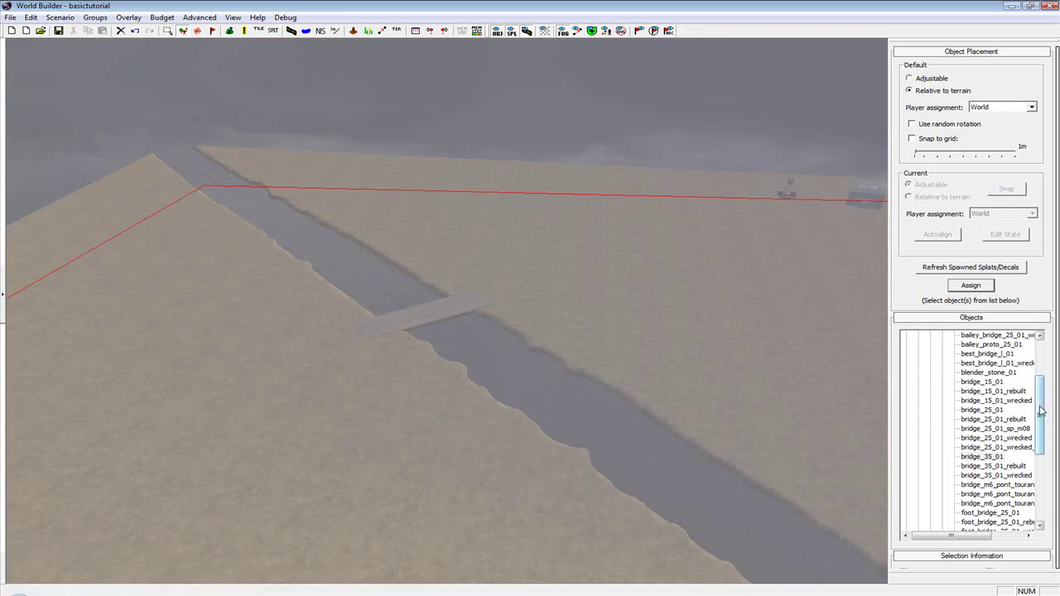
# - Fine-tune the first bridge's position and angle so it spans the middle of the river
pyautogui.moveTo(1046, 410)
pyautogui.mouseDown()
pyautogui.moveTo(1046, 435)
pyautogui.moveTo(1046, 421)
pyautogui.mouseUp()
pyautogui.moveTo(712, 364); pyautogui.dragTo(595, 406, button='middle')
pyautogui.scroll(-6, 637, 393)
pyautogui.moveTo(418, 307); pyautogui.dragTo(454, 358)
pyautogui.click(454, 361)
pyautogui.scroll(5, 416, 363)
pyautogui.moveTo(416, 363); pyautogui.dragTo(414, 404, button='middle')
pyautogui.moveTo(414, 401); pyautogui.dragTo(442, 402)
pyautogui.click(632, 337)
pyautogui.scroll(-6, 626, 344)
pyautogui.moveTo(624, 345)
pyautogui.mouseDown(button='middle')
pyautogui.moveTo(704, 348)
pyautogui.moveTo(714, 373)
pyautogui.moveTo(617, 364)
pyautogui.mouseUp(button='middle')
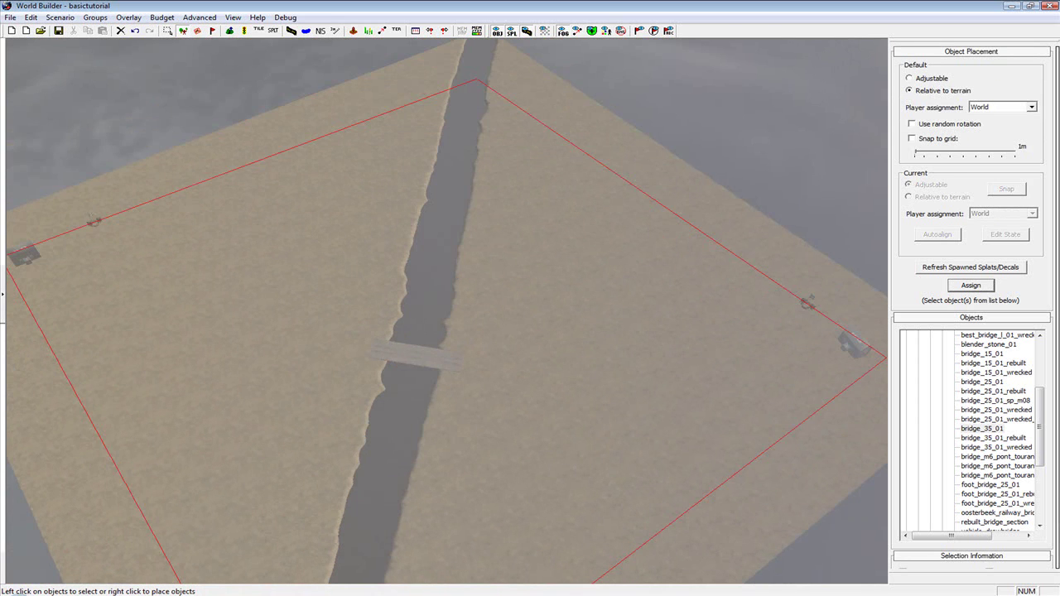
# - Try moving the bridge farther along the river, and undo the move
pyautogui.click(415, 358)
pyautogui.moveTo(397, 396); pyautogui.dragTo(373, 501)
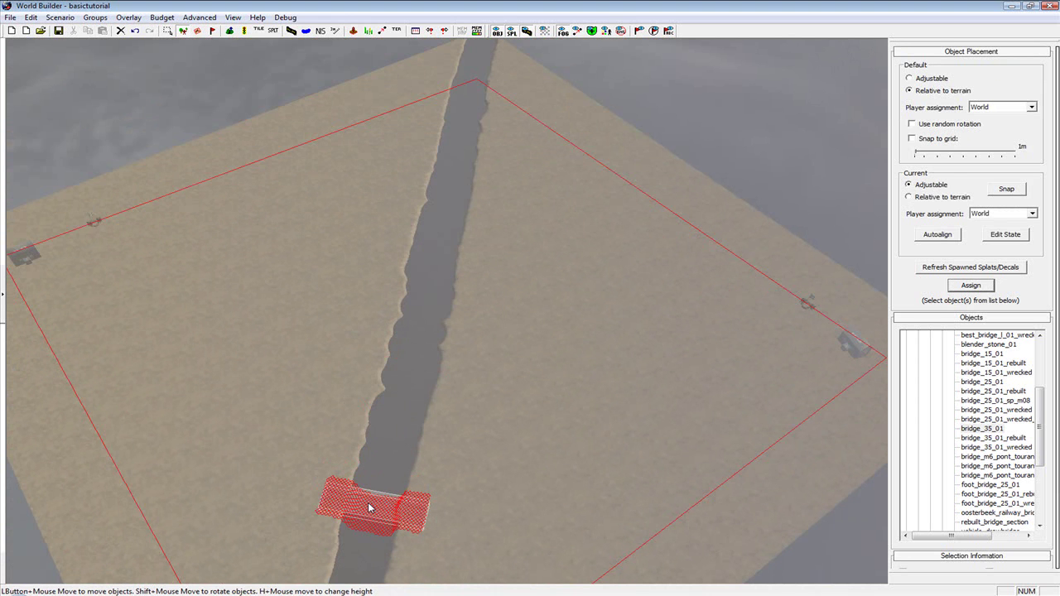
pyautogui.hotkey('ctrl', 'z')
pyautogui.scroll(3, 423, 436)
pyautogui.scroll(-2, 422, 437)
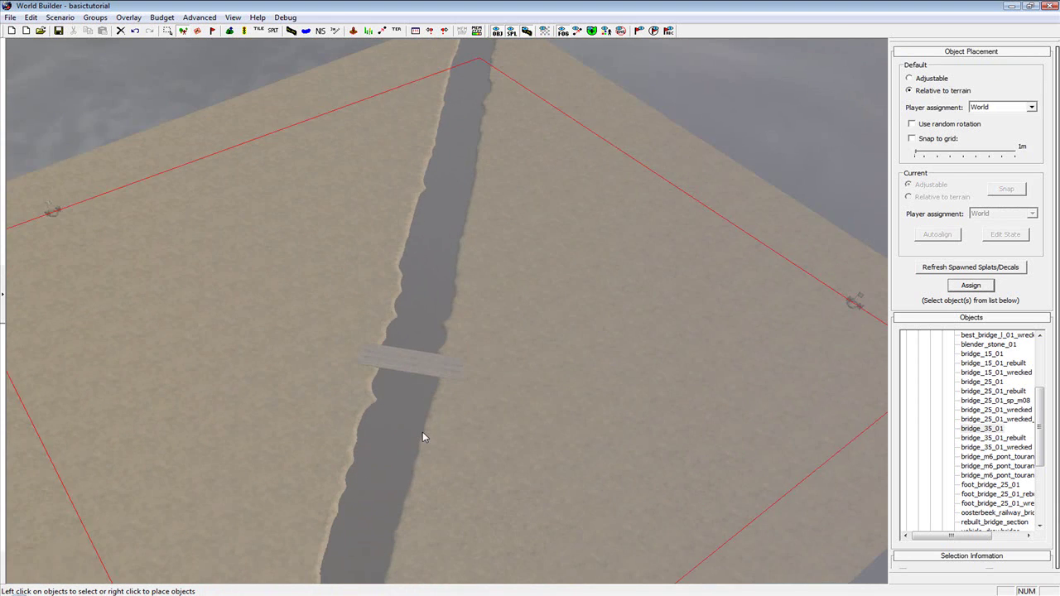
pyautogui.scroll(-3, 423, 437)
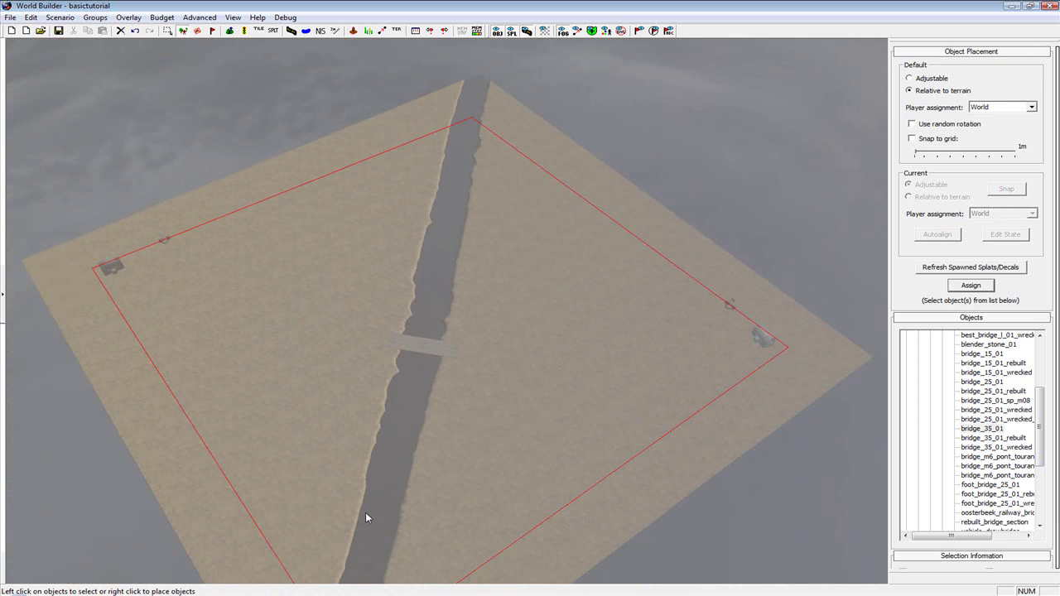
# - Duplicate bridge_35_01 to add two more river crossings, one on each side of the middle bridge
pyautogui.click(408, 339)
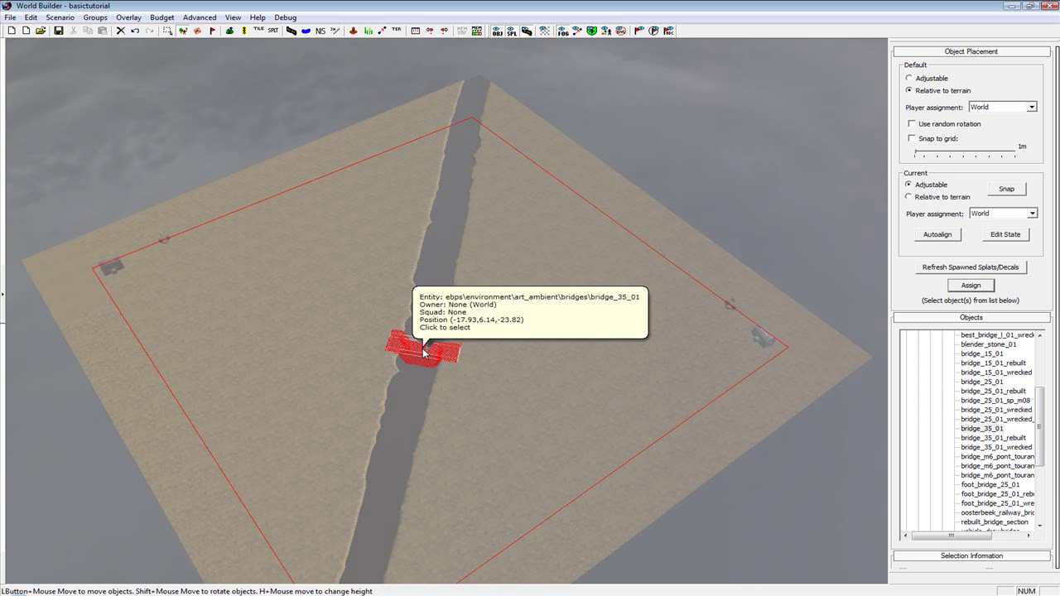
pyautogui.moveTo(423, 352); pyautogui.dragTo(456, 194)
pyautogui.click(514, 483)
pyautogui.scroll(1, 515, 483)
pyautogui.moveTo(416, 357); pyautogui.dragTo(416, 327)
pyautogui.click(497, 348)
pyautogui.moveTo(497, 348); pyautogui.dragTo(572, 347, button='middle')
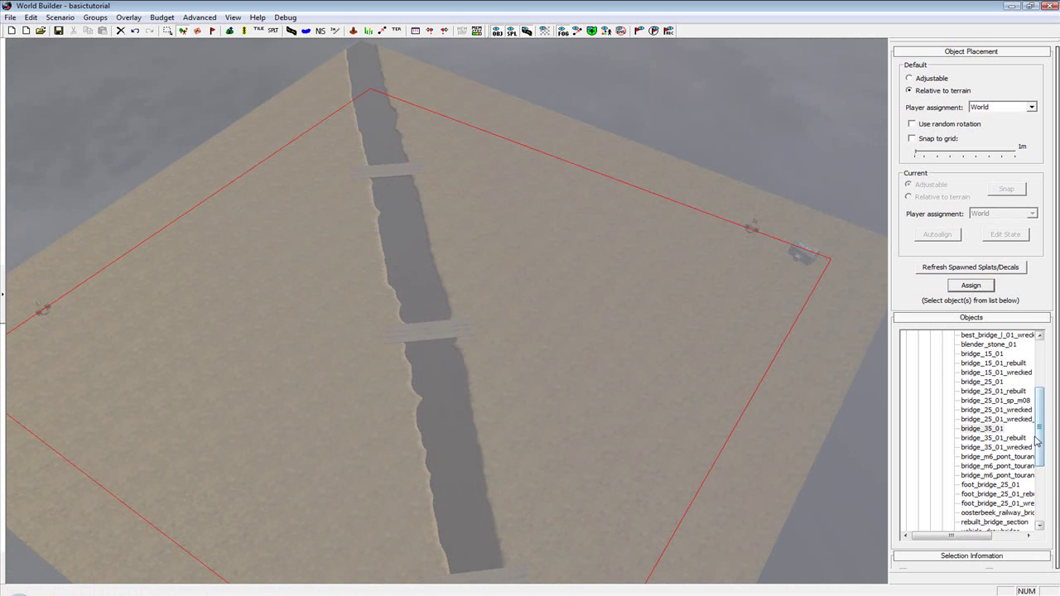
# - Collapse the bridges group and choose plaster_4x2_02 from the Holland buildings under art_ambient
pyautogui.scroll(4, 1035, 439)
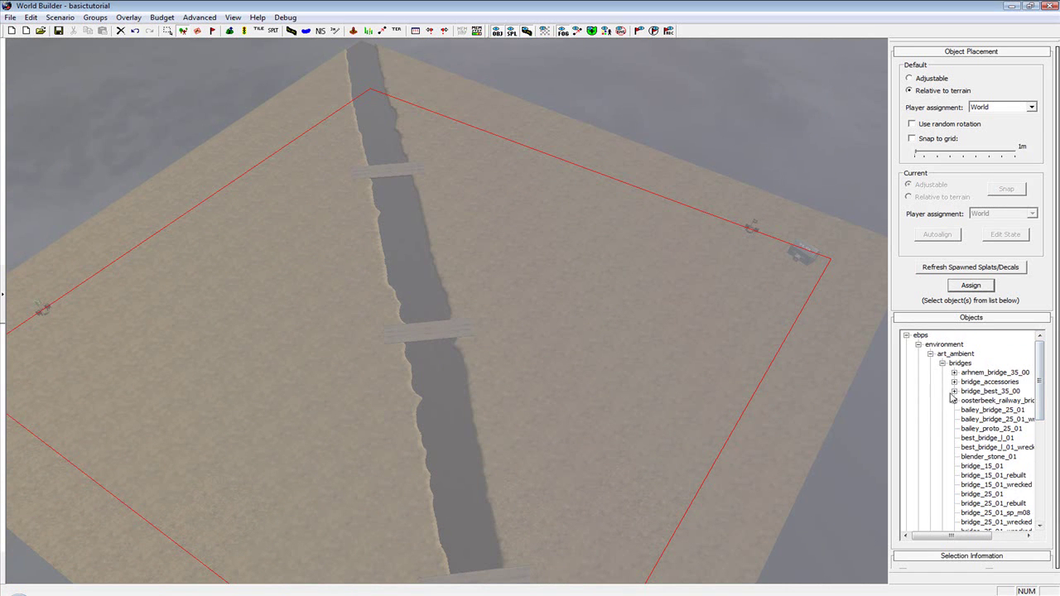
pyautogui.click(941, 363)
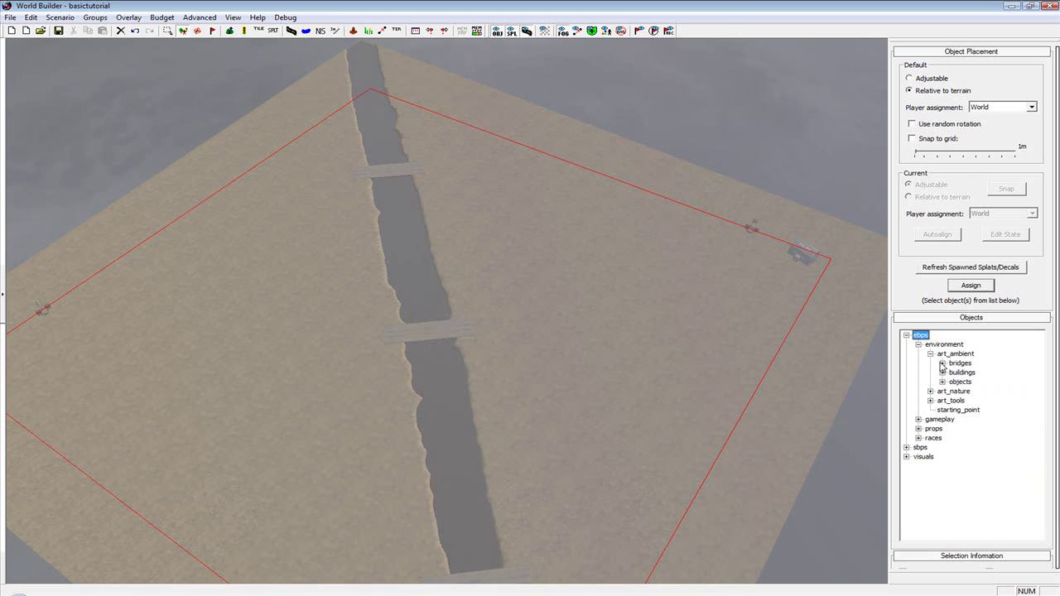
pyautogui.moveTo(732, 225); pyautogui.dragTo(759, 303, button='middle')
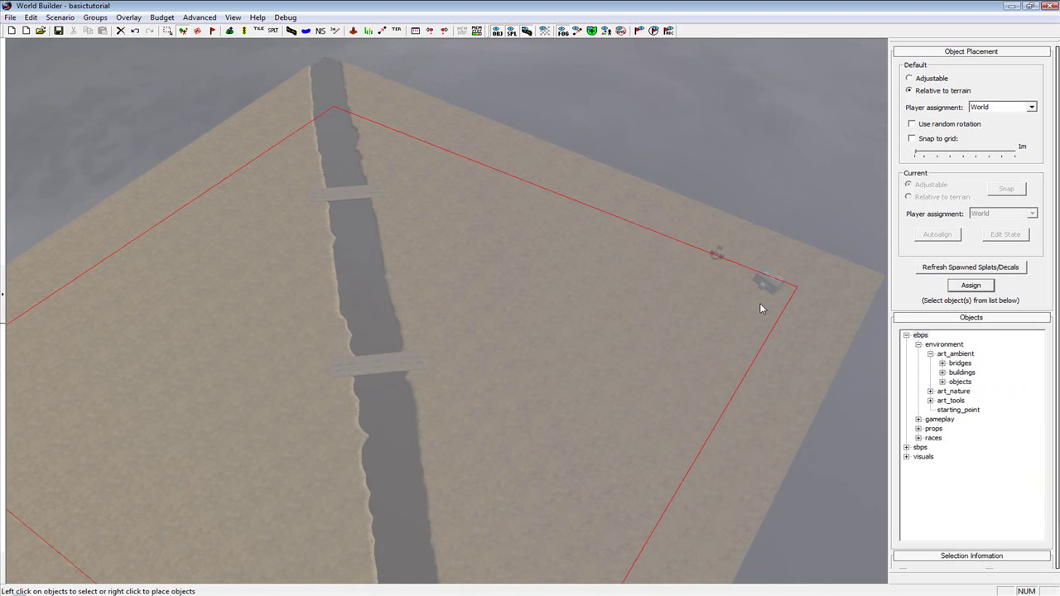
pyautogui.click(943, 373)
pyautogui.click(954, 382)
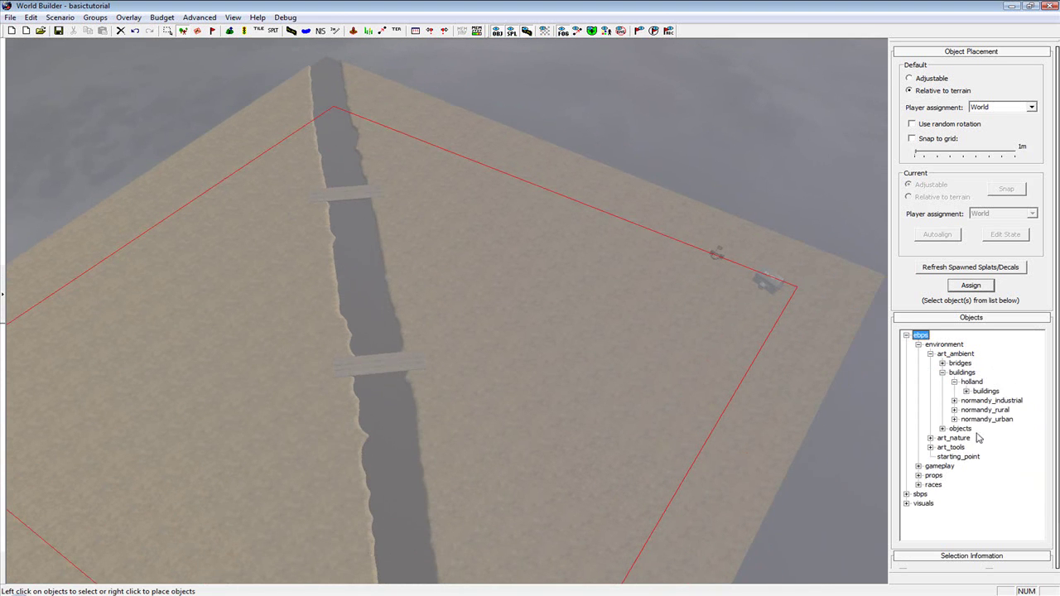
pyautogui.click(967, 392)
pyautogui.scroll(-10, 1001, 430)
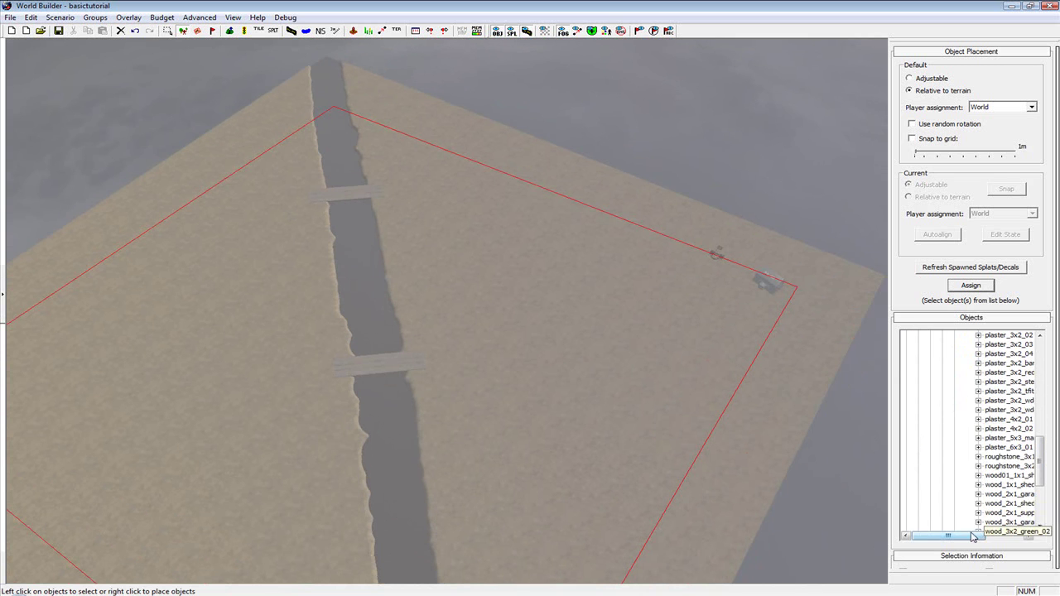
pyautogui.moveTo(981, 539); pyautogui.dragTo(1018, 538)
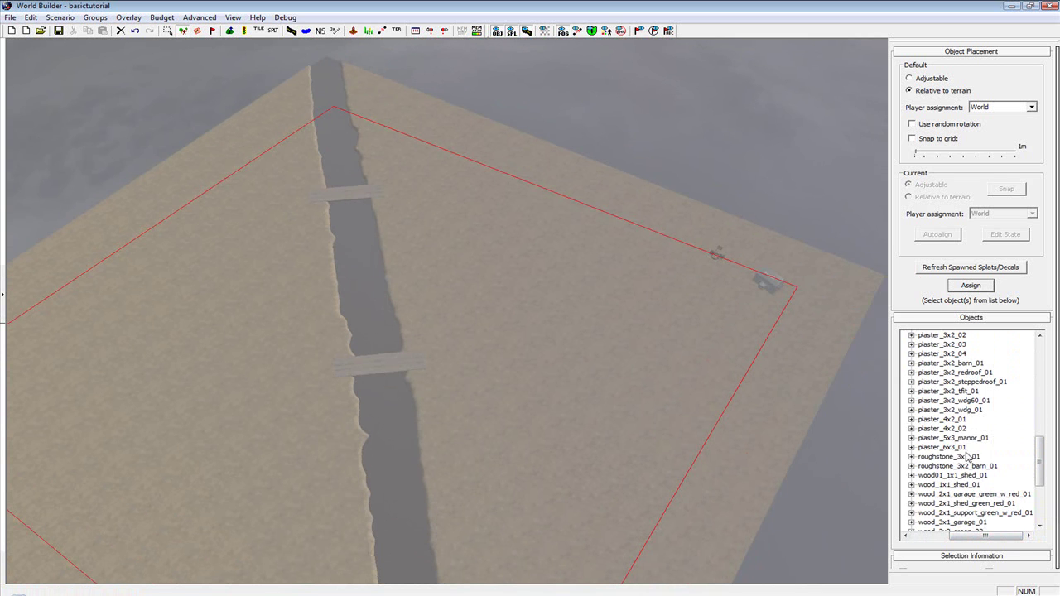
pyautogui.doubleClick(938, 429)
pyautogui.click(942, 439)
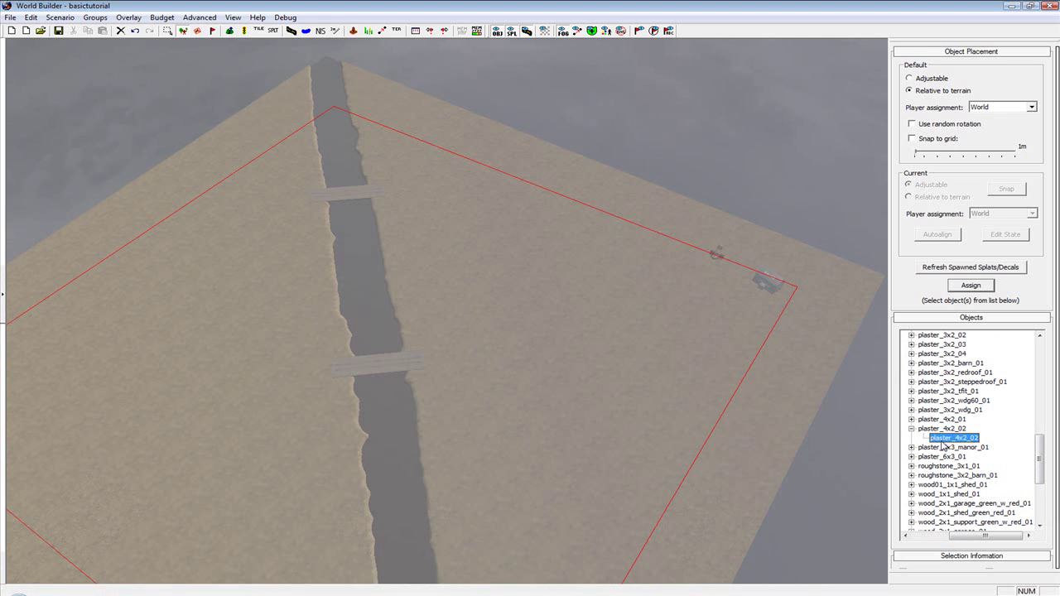
# - Place a plaster_4x2_02 house on the open ground beside the river
pyautogui.press('Up')
pyautogui.press('Left')
pyautogui.scroll(5, 521, 255)
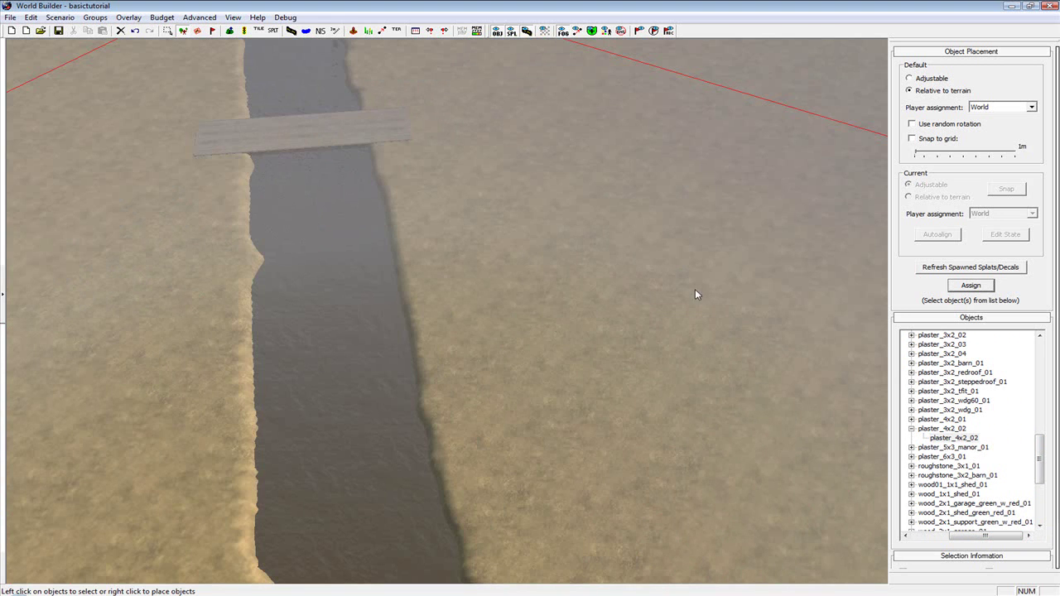
pyautogui.rightClick(547, 302)
pyautogui.scroll(5, 531, 307)
pyautogui.moveTo(531, 307); pyautogui.dragTo(738, 308, button='middle')
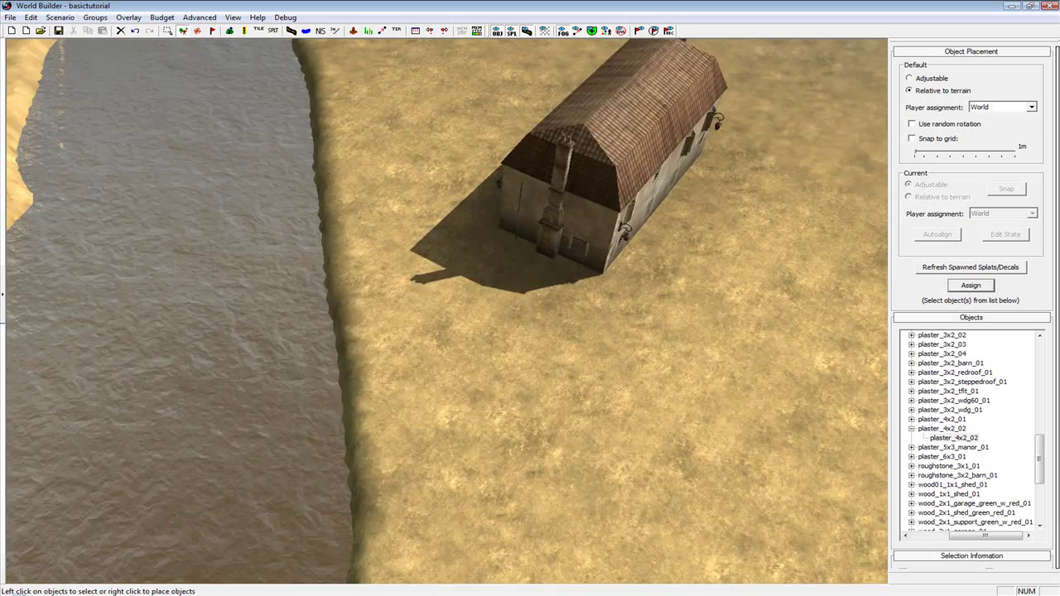
pyautogui.moveTo(530, 331); pyautogui.dragTo(572, 332, button='middle')
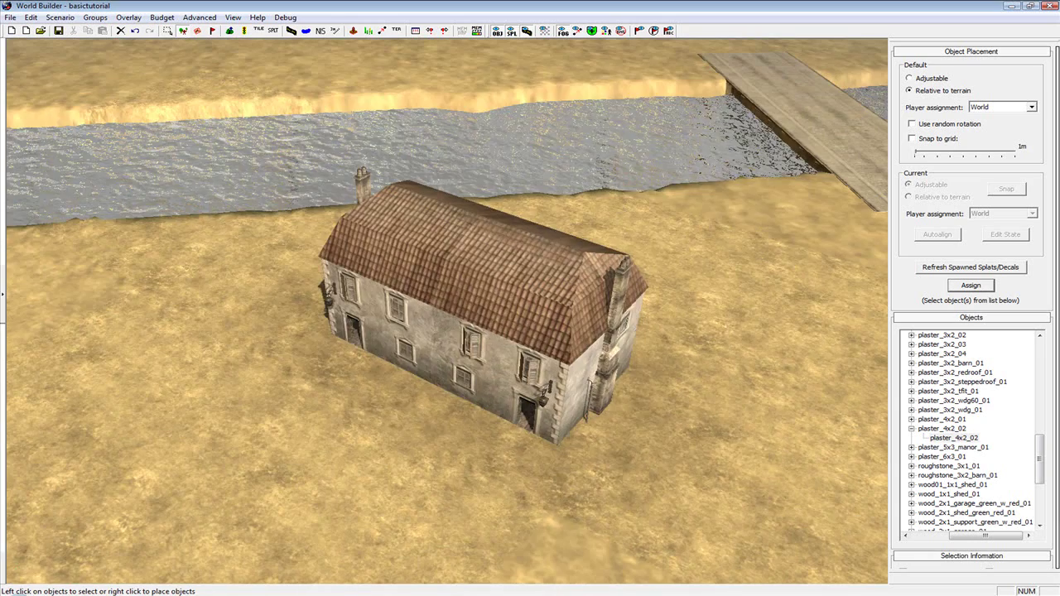
# - Move the house and rotate it so it runs parallel to the riverbank near the bridge
pyautogui.moveTo(497, 356); pyautogui.dragTo(662, 240)
pyautogui.moveTo(662, 240); pyautogui.dragTo(674, 291, button='middle')
pyautogui.scroll(-5, 673, 291)
pyautogui.scroll(1, 642, 311)
pyautogui.keyDown('shift'); pyautogui.moveTo(501, 354); pyautogui.dragTo(442, 309); pyautogui.keyUp('shift')
pyautogui.click(447, 355)
# - Select the house, edit its object states, and add a BuildingDamage state
pyautogui.scroll(2, 458, 364)
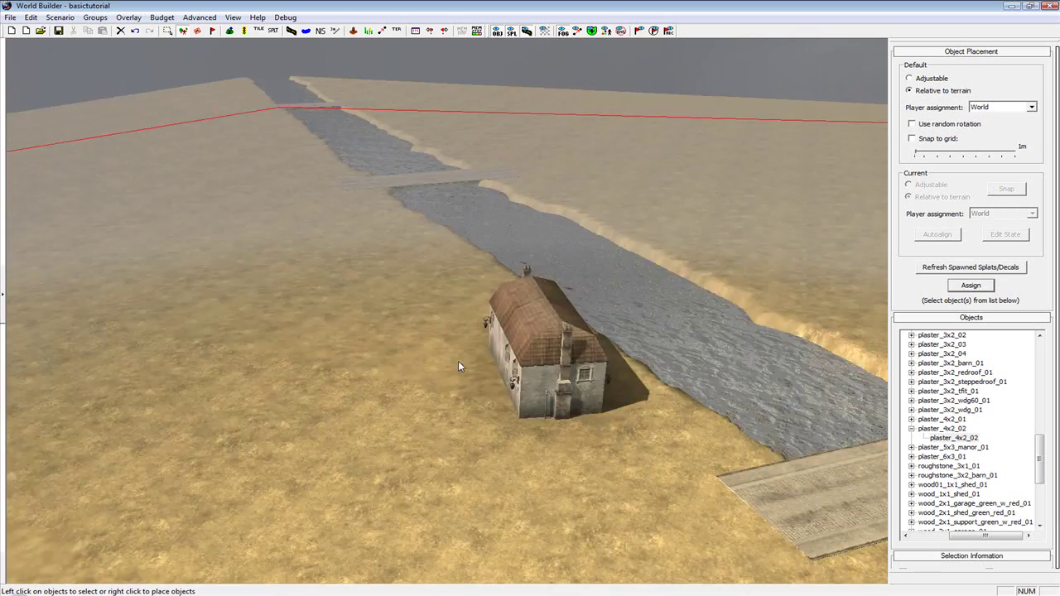
pyautogui.scroll(2, 458, 361)
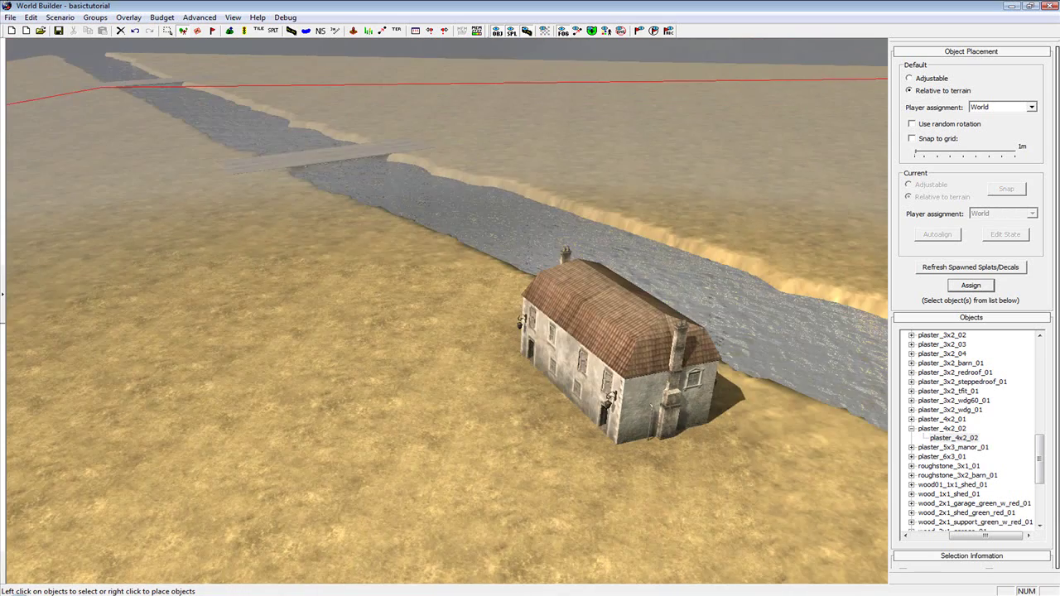
pyautogui.scroll(3, 510, 362)
pyautogui.click(660, 359)
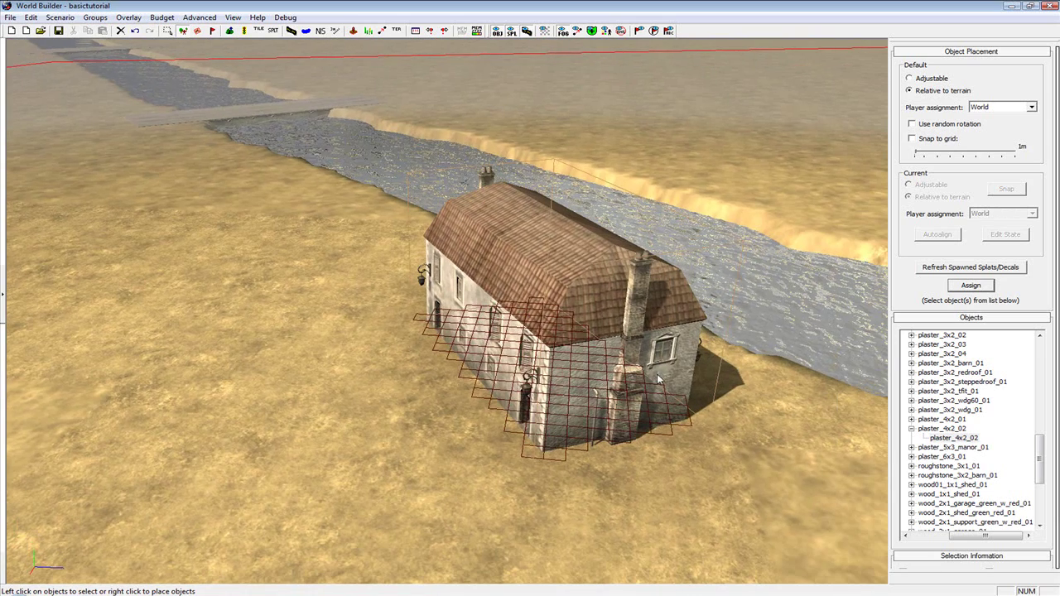
pyautogui.click(660, 358)
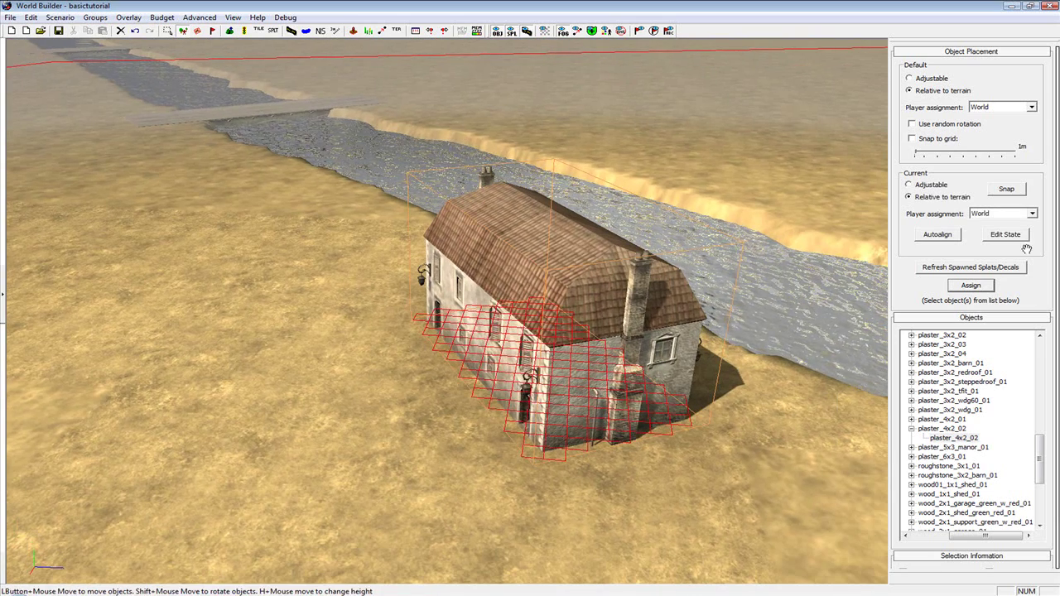
pyautogui.click(1005, 235)
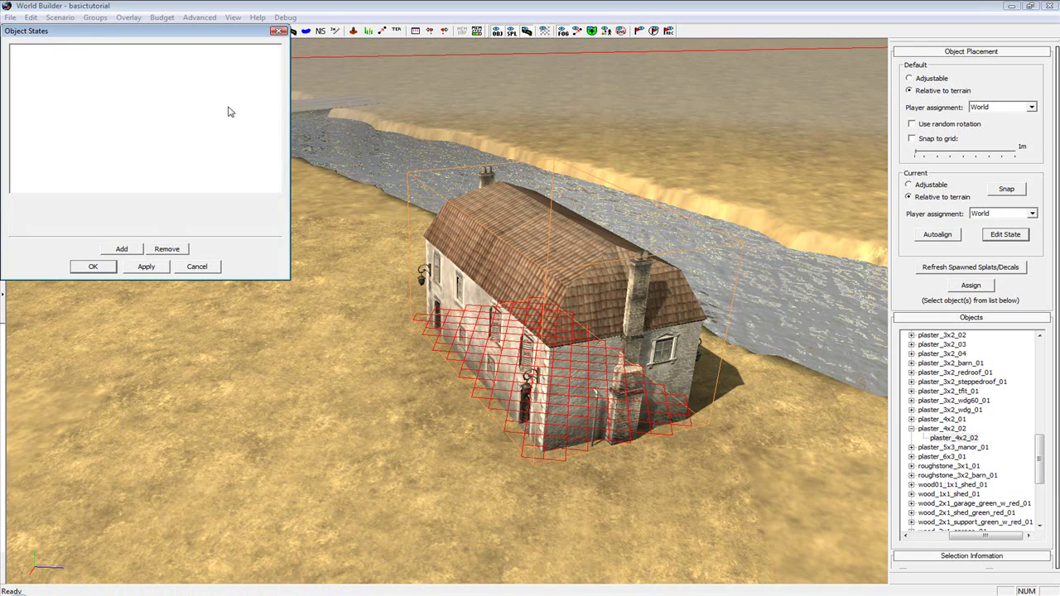
pyautogui.click(122, 249)
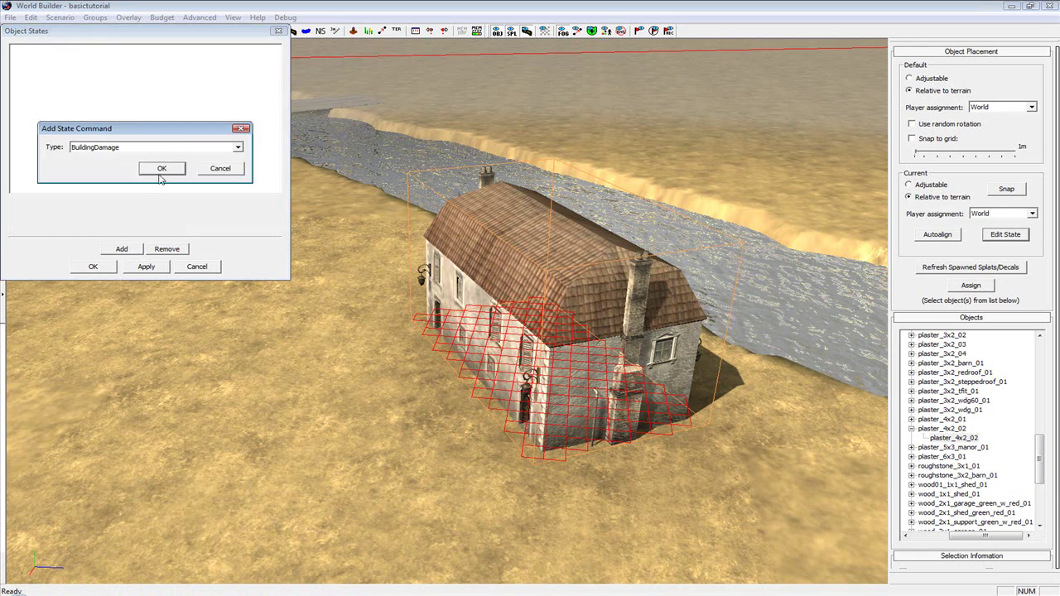
pyautogui.click(162, 170)
pyautogui.click(48, 52)
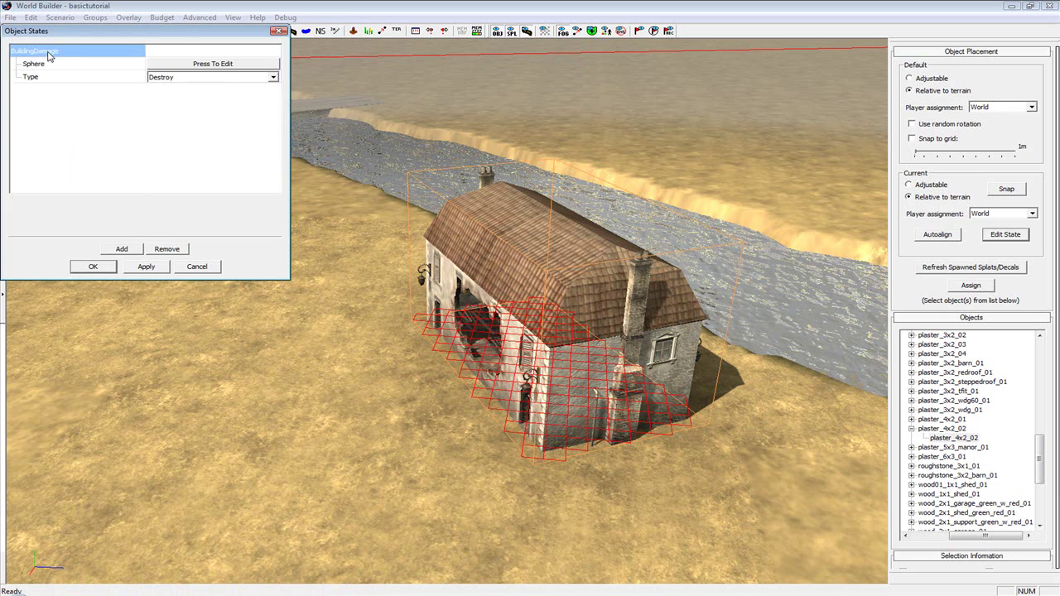
# - Edit the damage sphere, raise it to the roof, and shift it toward the house's end wall
pyautogui.click(211, 68)
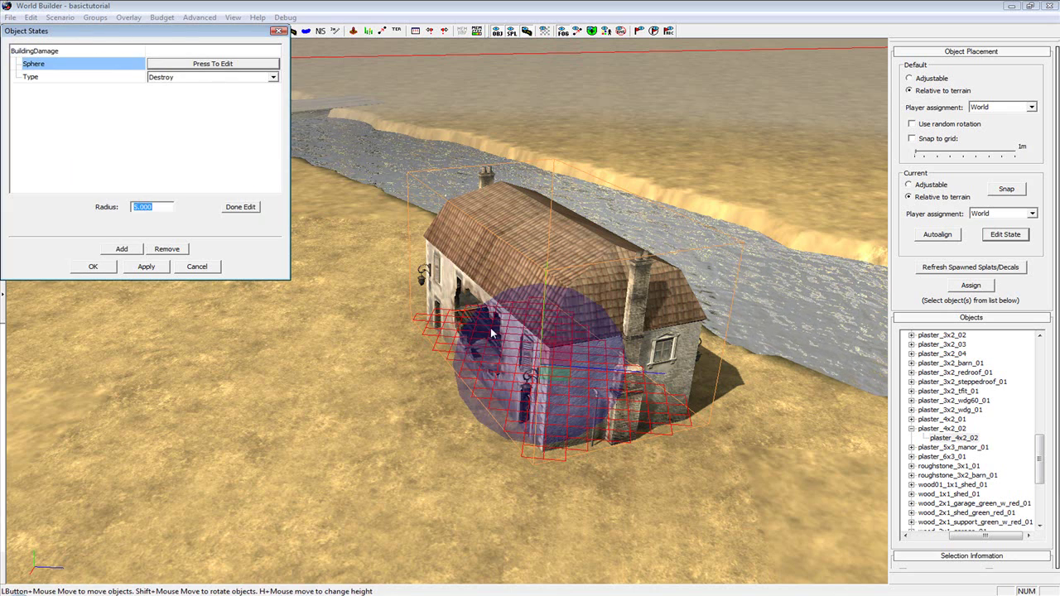
pyautogui.moveTo(545, 284); pyautogui.dragTo(554, 180)
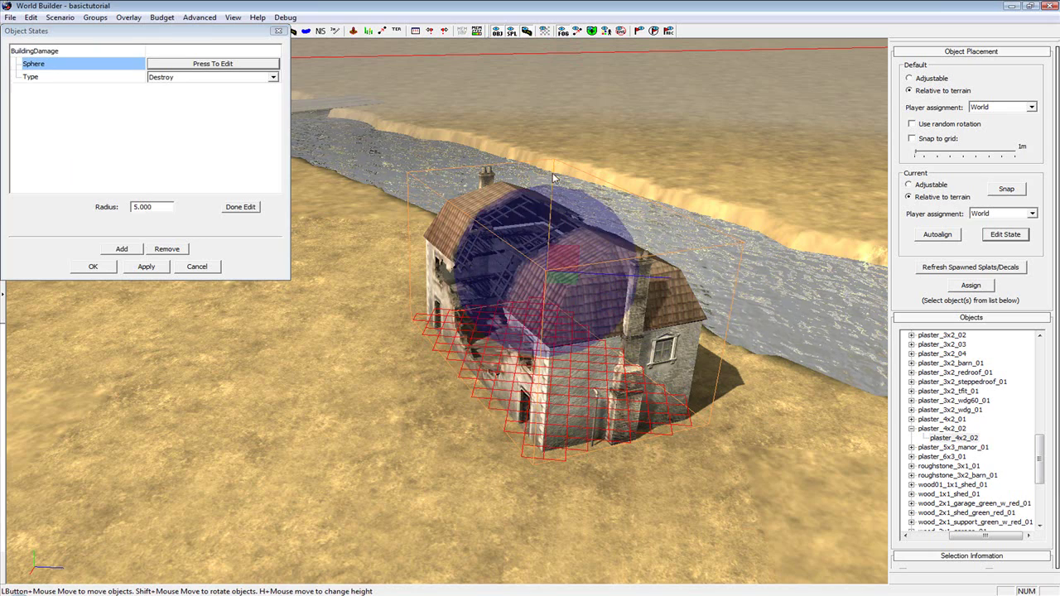
pyautogui.moveTo(592, 280); pyautogui.dragTo(647, 296)
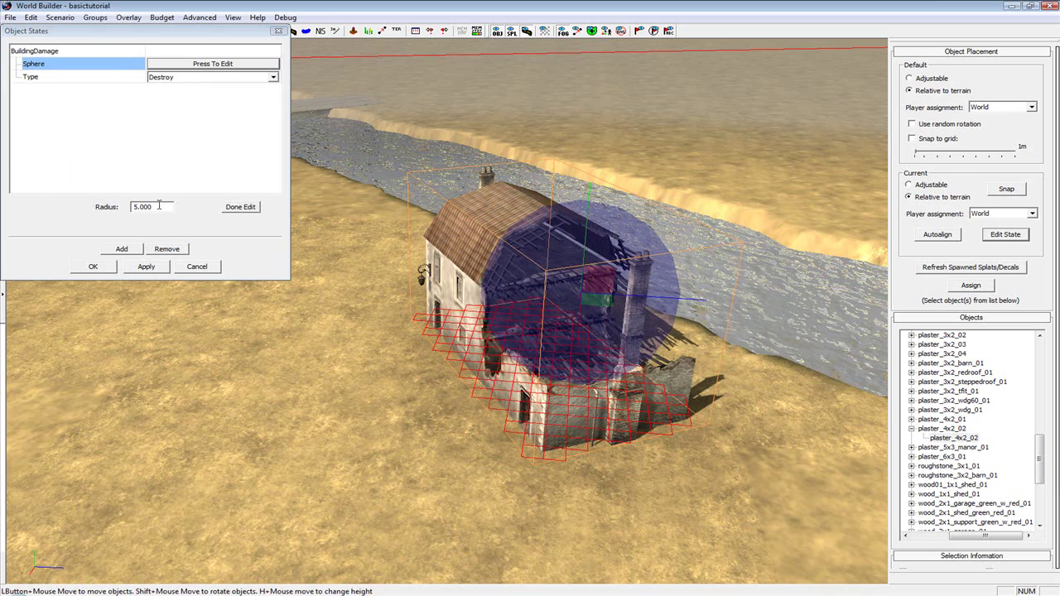
# - Try a damage sphere radius of 15, and set it back to 5
pyautogui.click(13, 196)
pyautogui.write('150')
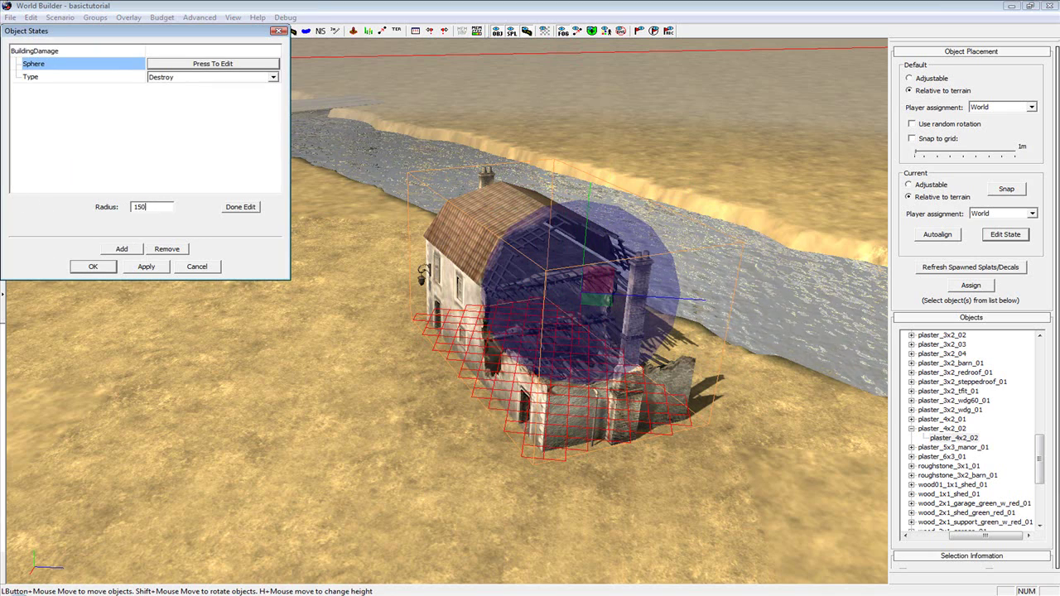
pyautogui.press('Return')
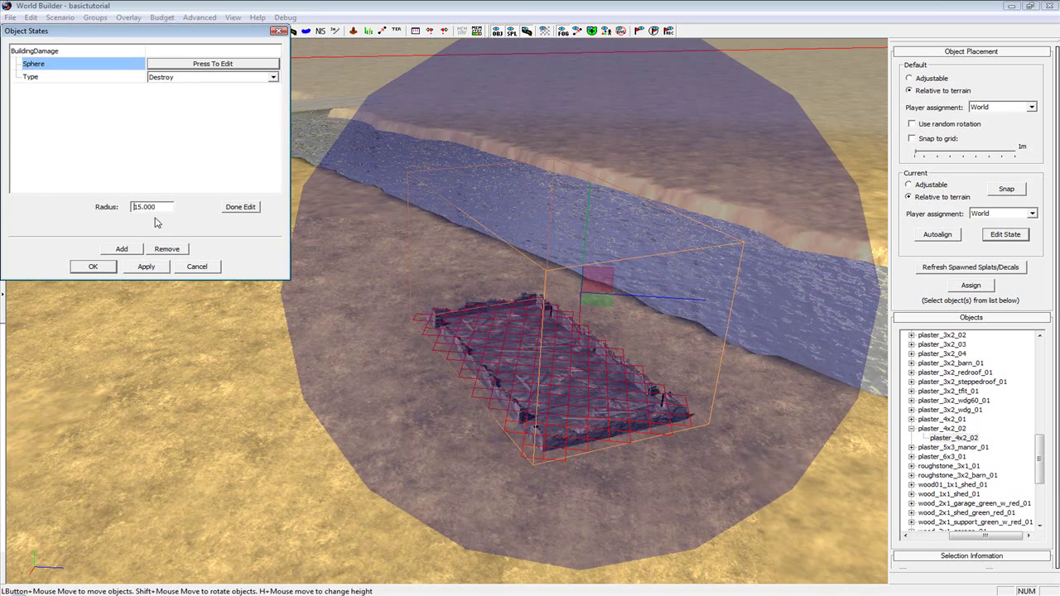
pyautogui.write('5')
pyautogui.press('Return')
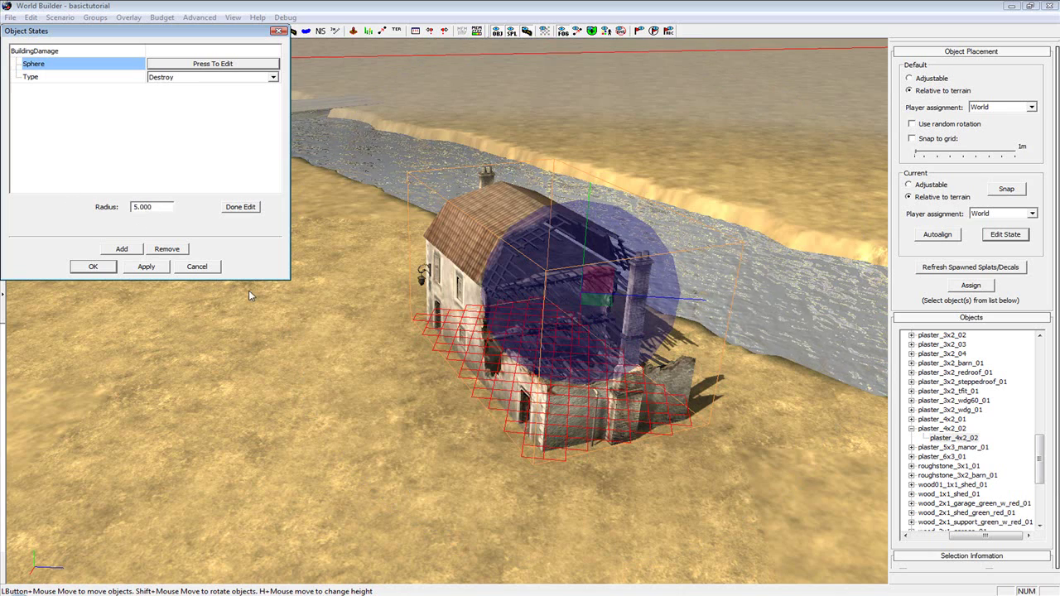
# - Move the damage sphere to the opposite end of the house and apply the damage
pyautogui.click(146, 266)
pyautogui.moveTo(660, 302); pyautogui.dragTo(520, 303)
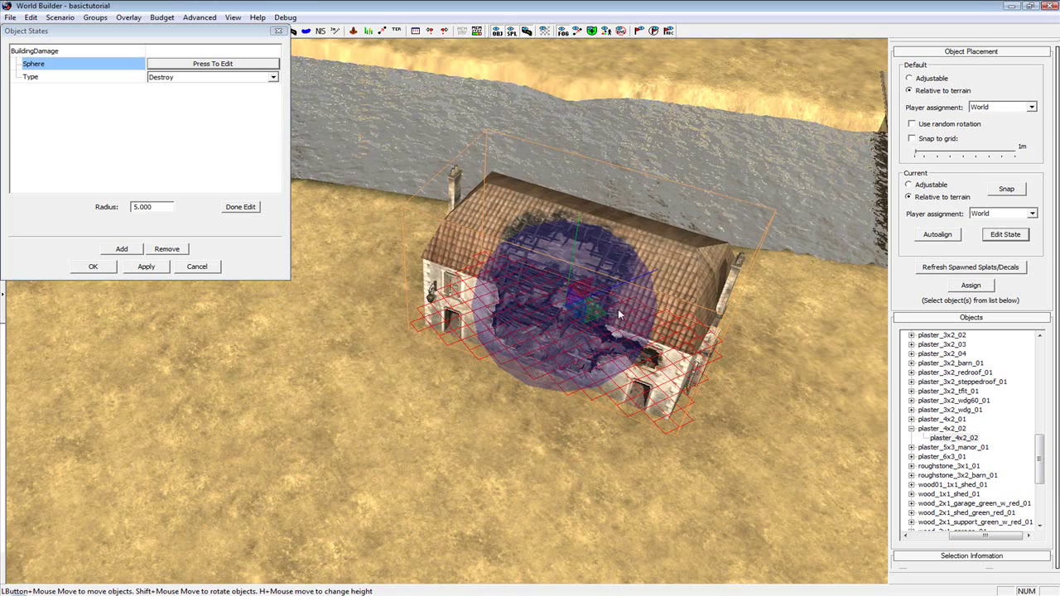
pyautogui.moveTo(631, 309); pyautogui.dragTo(478, 270)
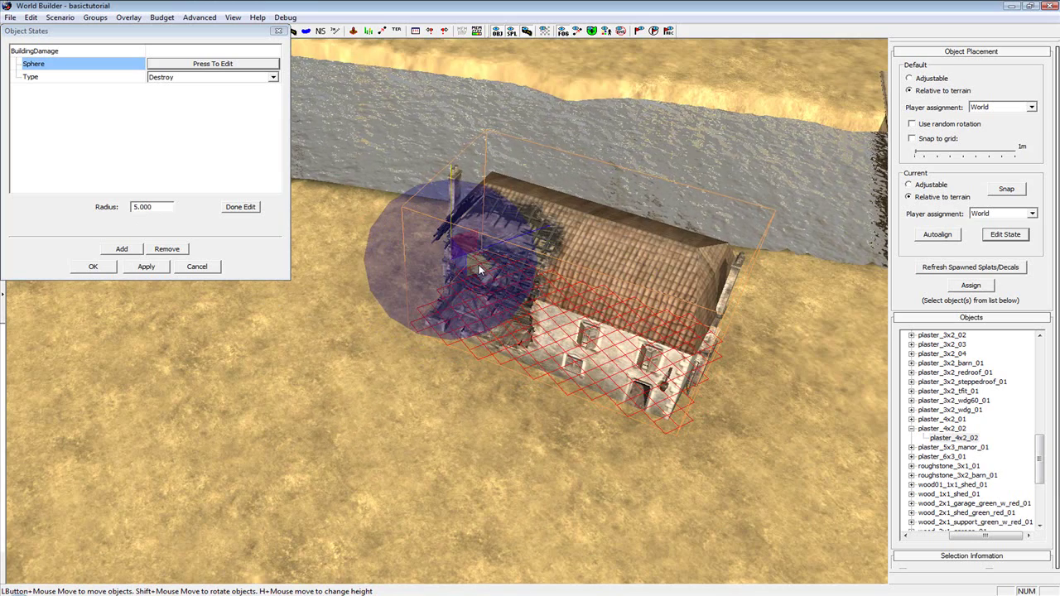
pyautogui.click(142, 267)
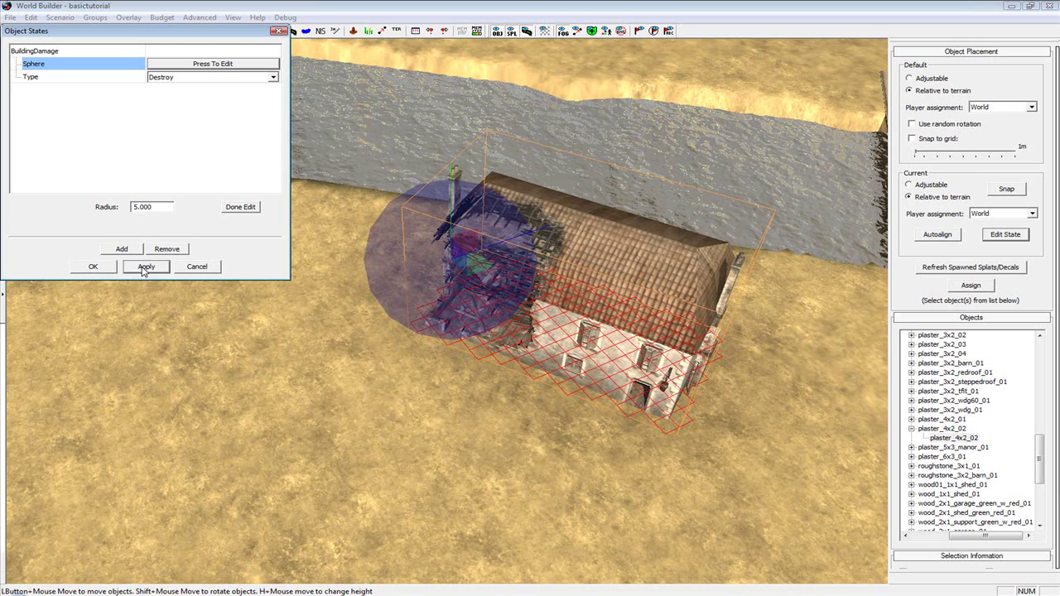
# - Add a second BuildingDamage state to the house and set its sphere radius to 1
pyautogui.click(122, 249)
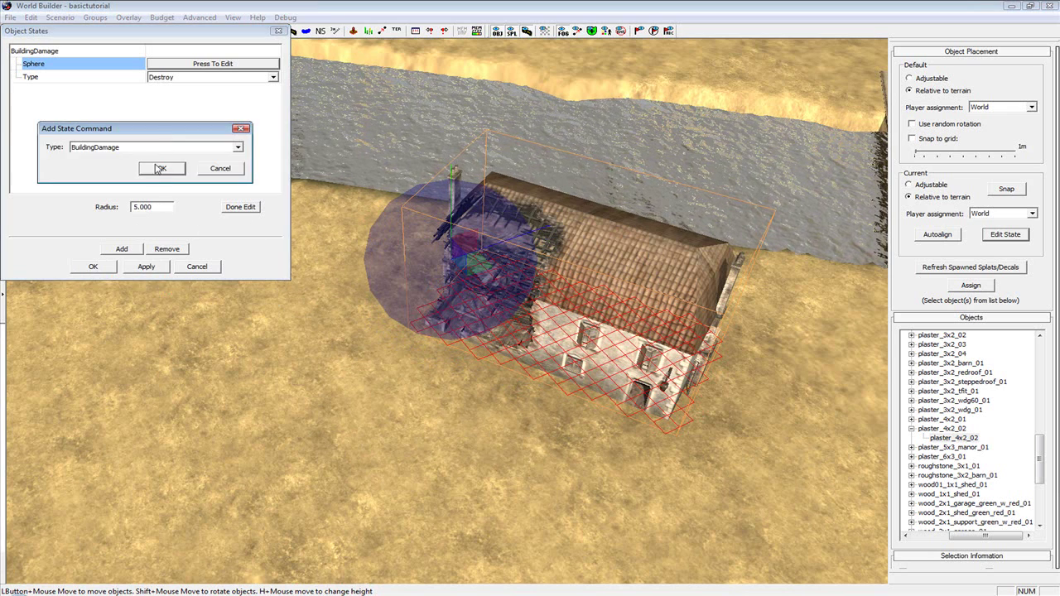
pyautogui.click(162, 168)
pyautogui.click(50, 89)
pyautogui.click(83, 102)
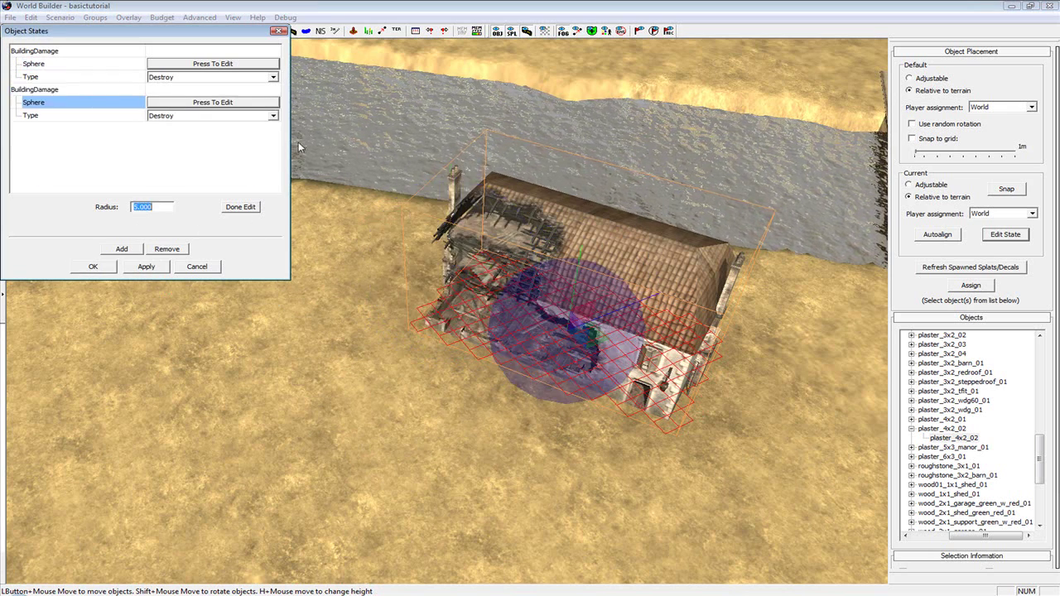
pyautogui.write('1')
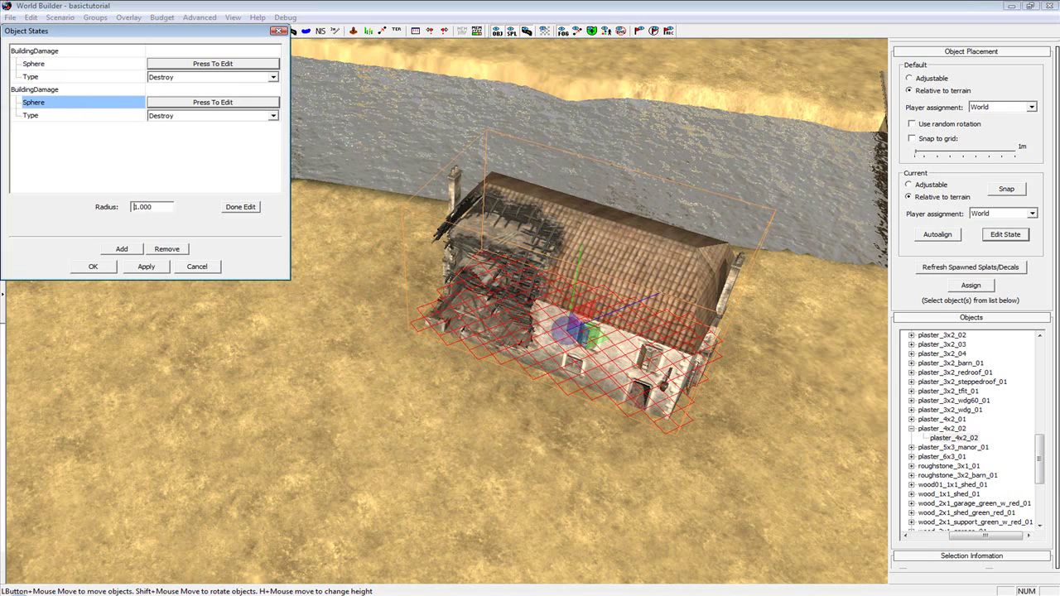
# - Move the second damage sphere to the house's intact end and raise it to roof height
pyautogui.moveTo(638, 275); pyautogui.dragTo(726, 271)
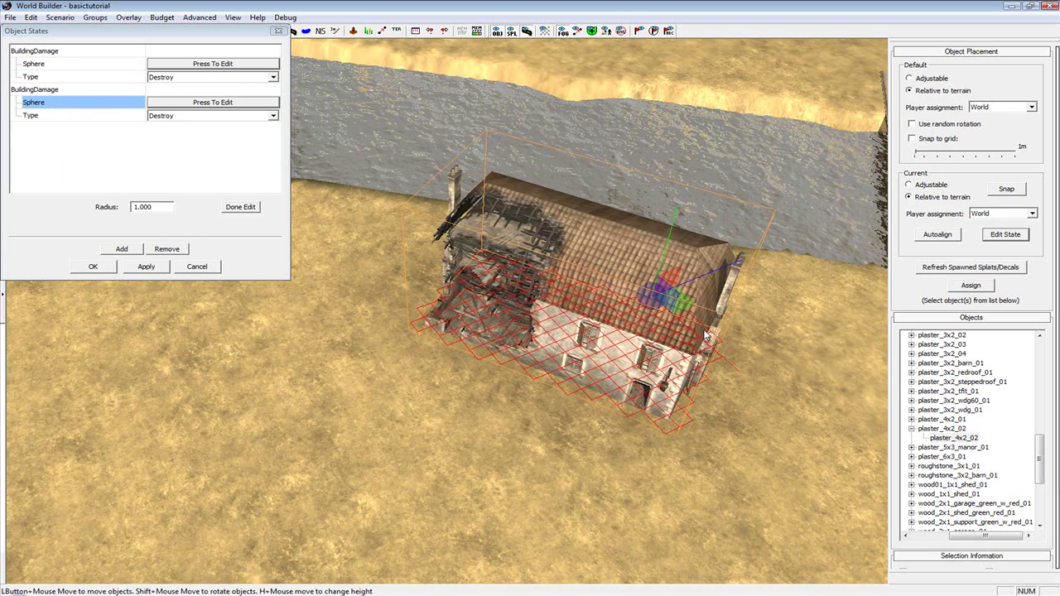
pyautogui.moveTo(703, 346); pyautogui.dragTo(771, 400)
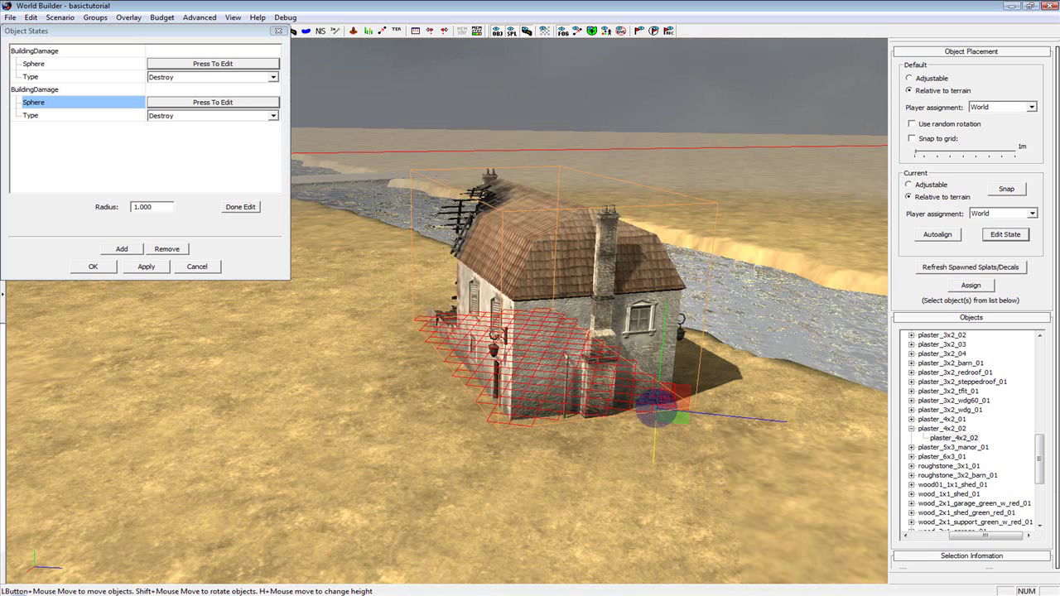
pyautogui.moveTo(656, 344); pyautogui.dragTo(674, 213)
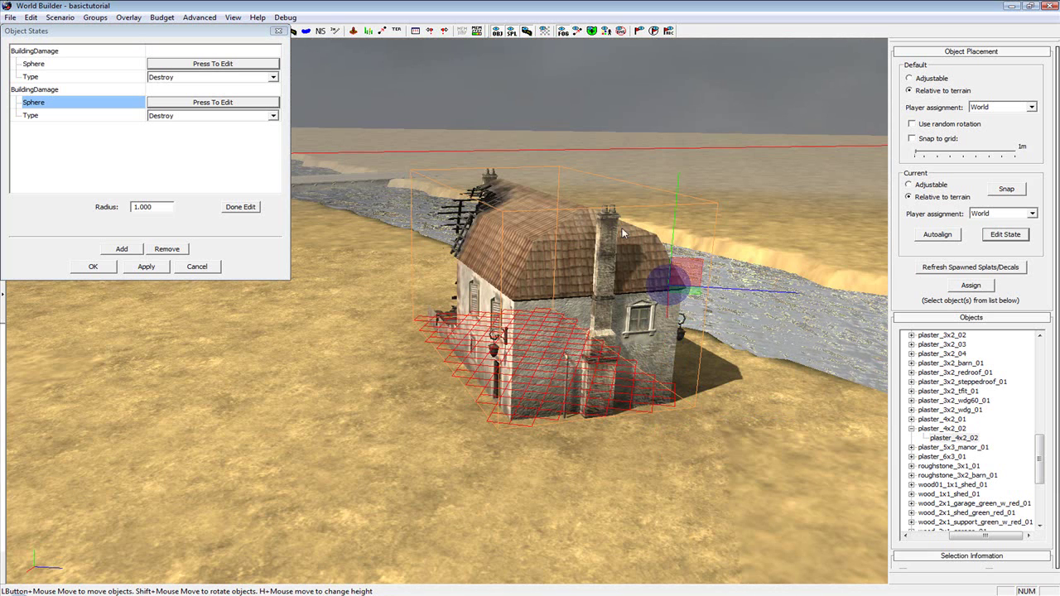
# - Set the second damage sphere's radius to 2, fit it into the roof beside the chimney, and apply the damage
pyautogui.moveTo(154, 207); pyautogui.dragTo(113, 200)
pyautogui.write('2.000')
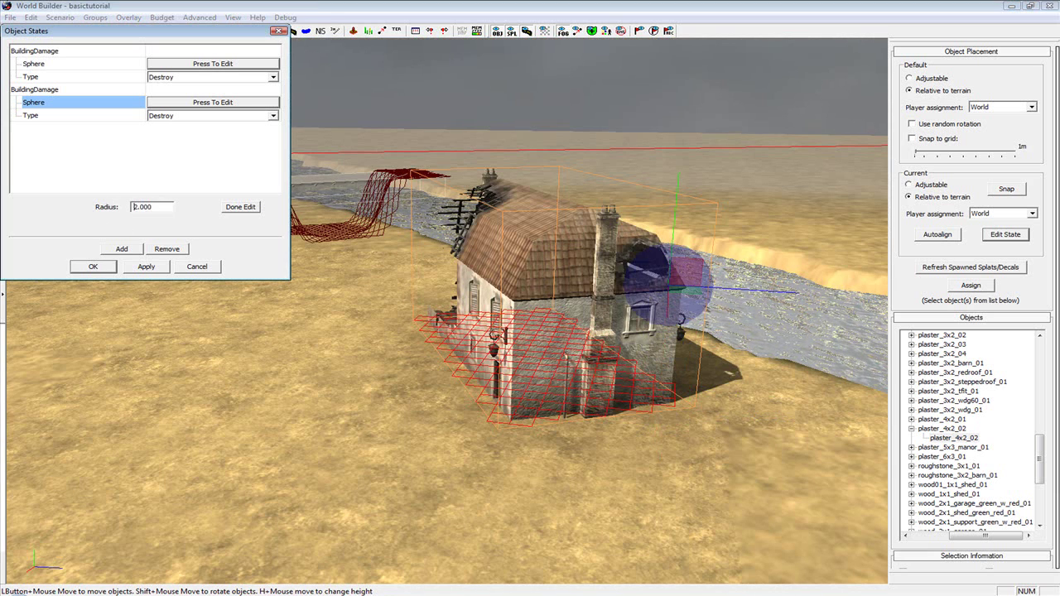
pyautogui.moveTo(675, 206); pyautogui.dragTo(677, 181)
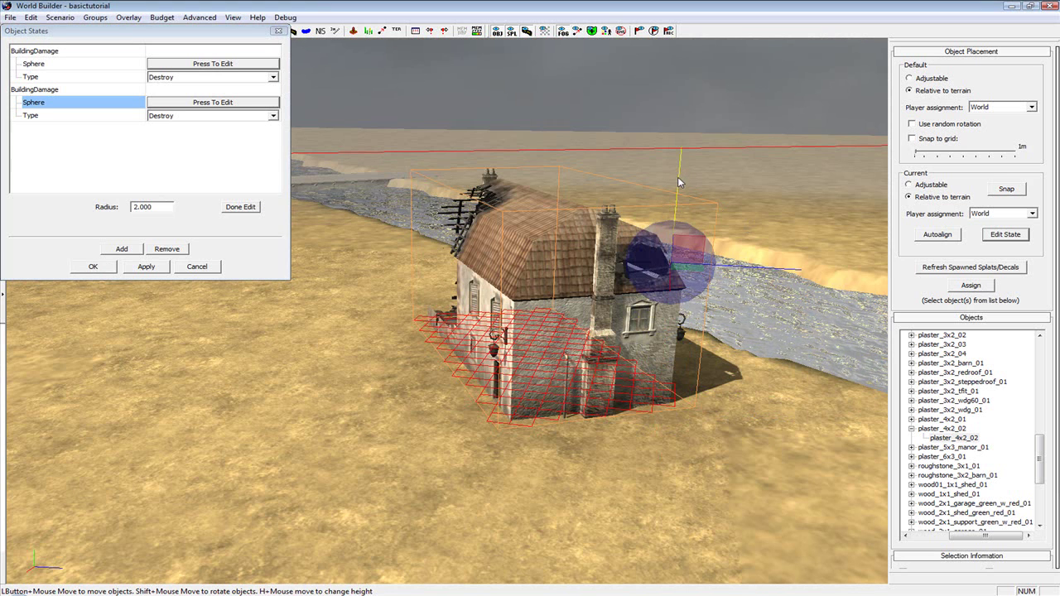
pyautogui.moveTo(719, 266); pyautogui.dragTo(682, 270)
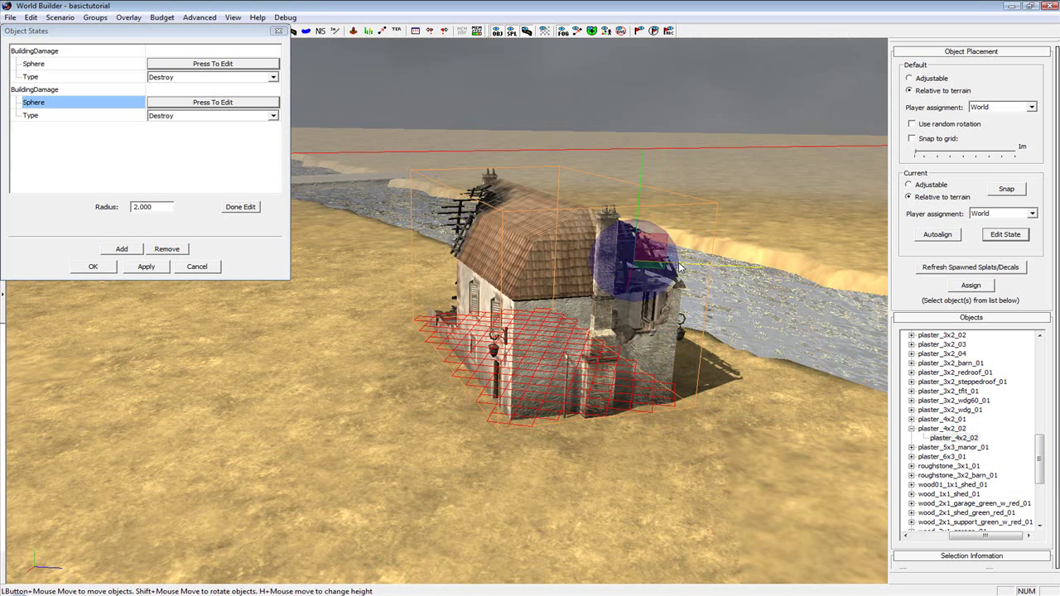
pyautogui.click(145, 266)
pyautogui.click(93, 266)
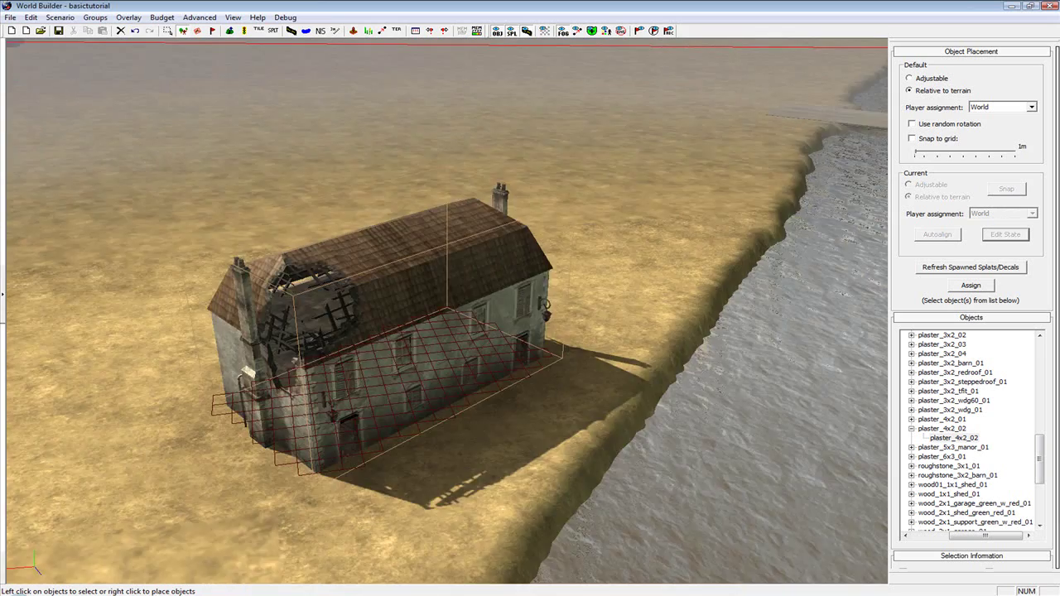
# - Switch to grass editing, look over the grass height settings, and select the grass_medow_01 type
pyautogui.moveTo(447, 312); pyautogui.dragTo(207, 273, button='middle')
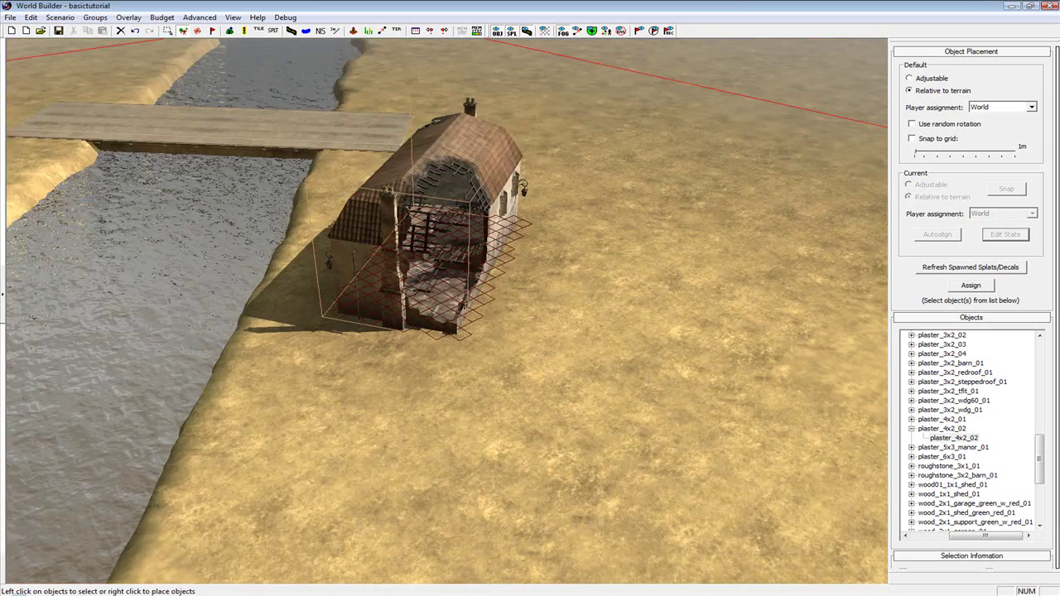
pyautogui.scroll(-3, 404, 358)
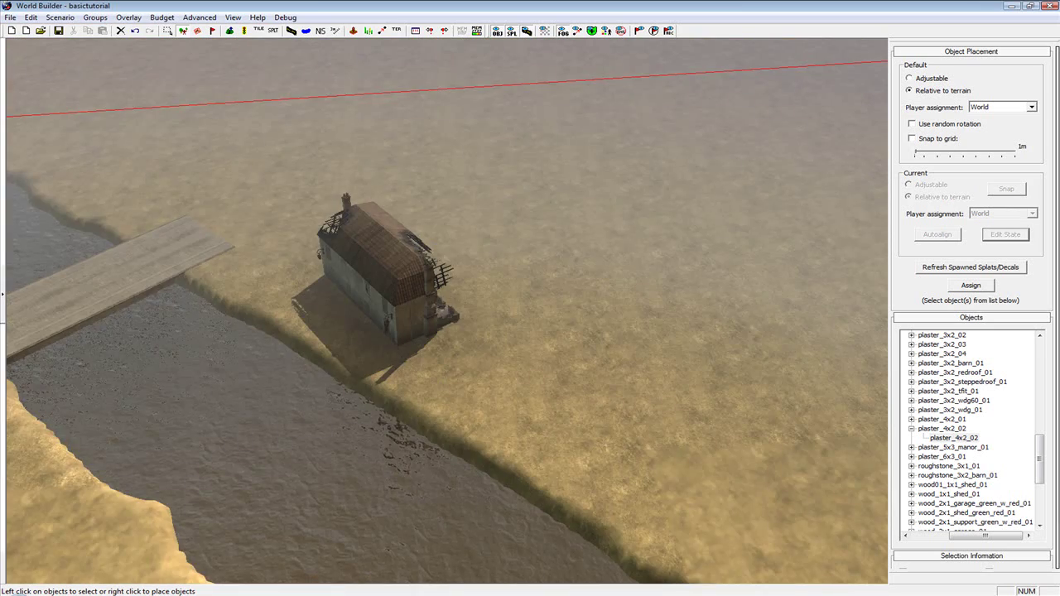
pyautogui.moveTo(403, 358); pyautogui.dragTo(377, 352, button='middle')
pyautogui.scroll(-3, 377, 352)
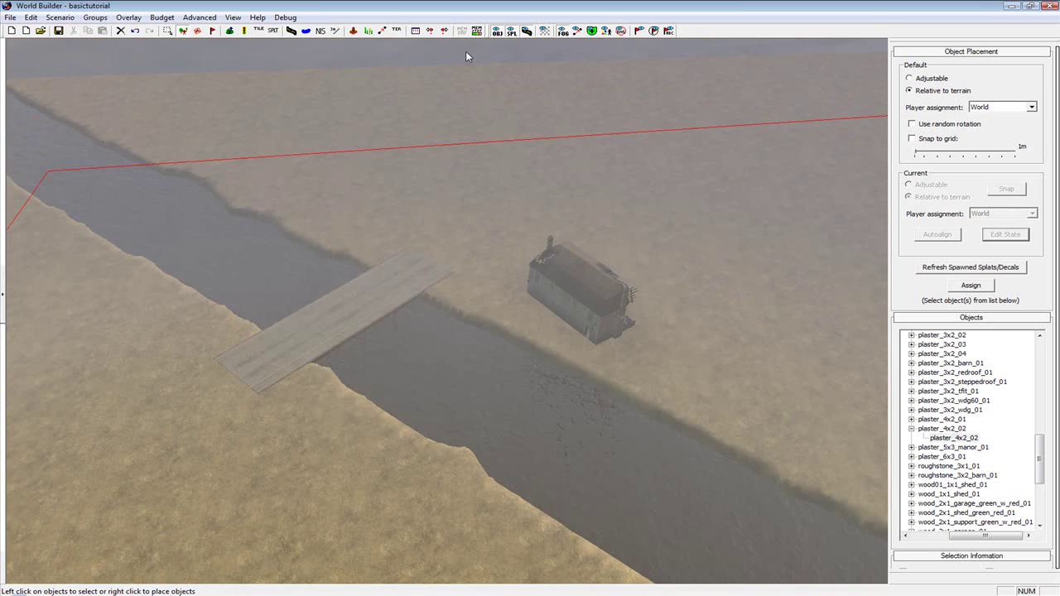
pyautogui.click(372, 32)
pyautogui.moveTo(810, 287); pyautogui.dragTo(710, 269, button='middle')
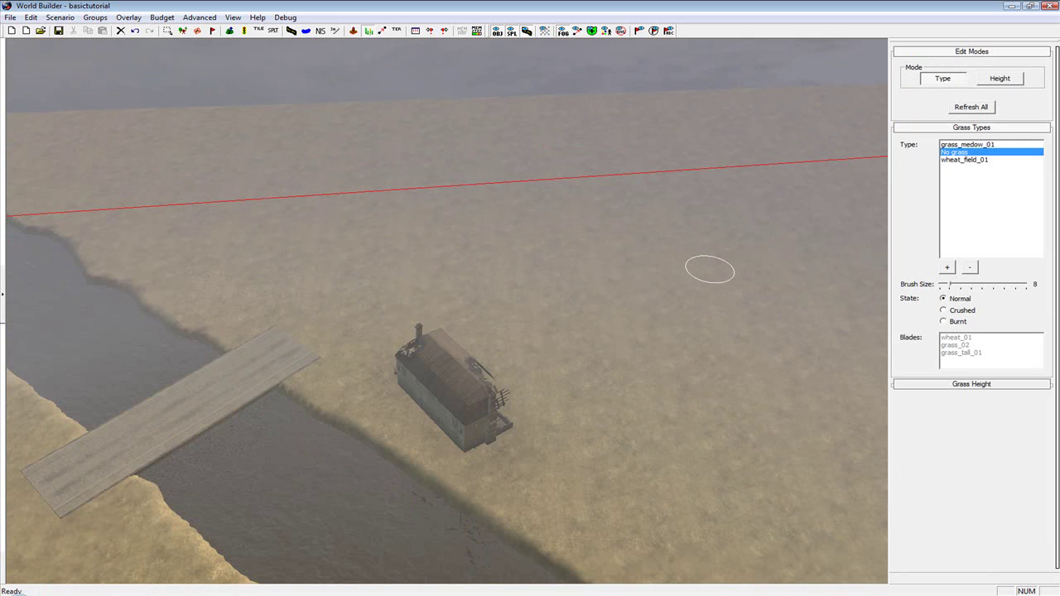
pyautogui.click(965, 385)
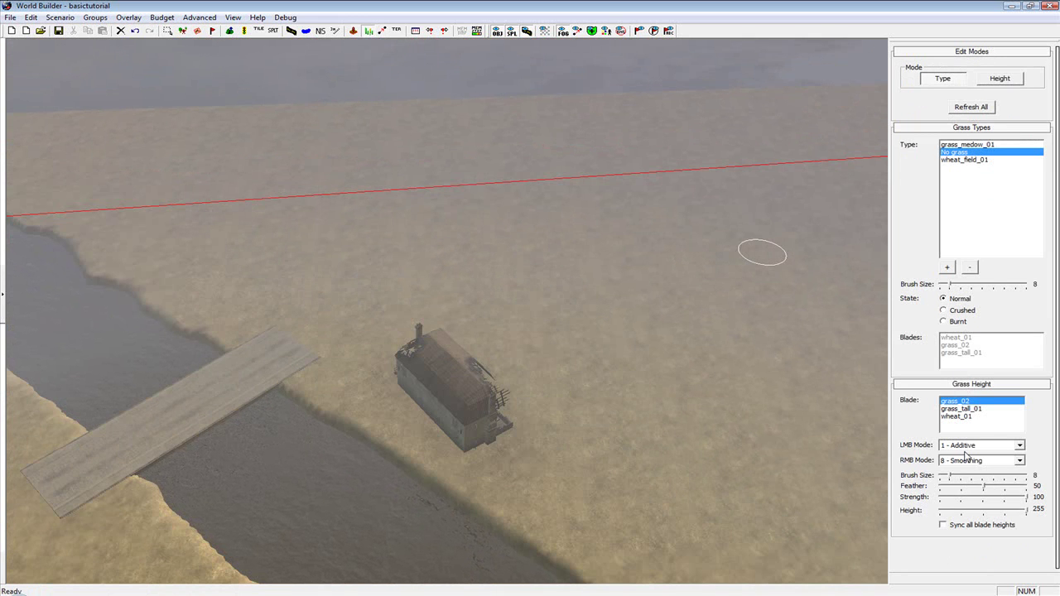
pyautogui.click(939, 386)
pyautogui.click(938, 388)
pyautogui.press('Down')
pyautogui.press('Right')
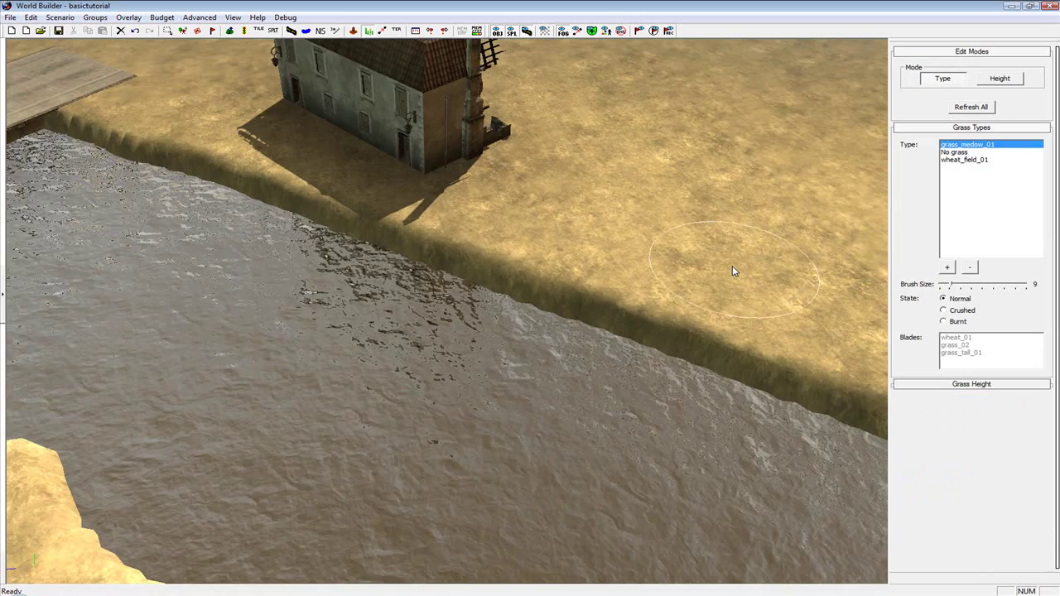
# - Paint a test patch of grass_medow_01 and an adjoining patch of wheat_field_01 on the ground beside the house
pyautogui.scroll(3, 608, 319)
pyautogui.scroll(-3, 602, 325)
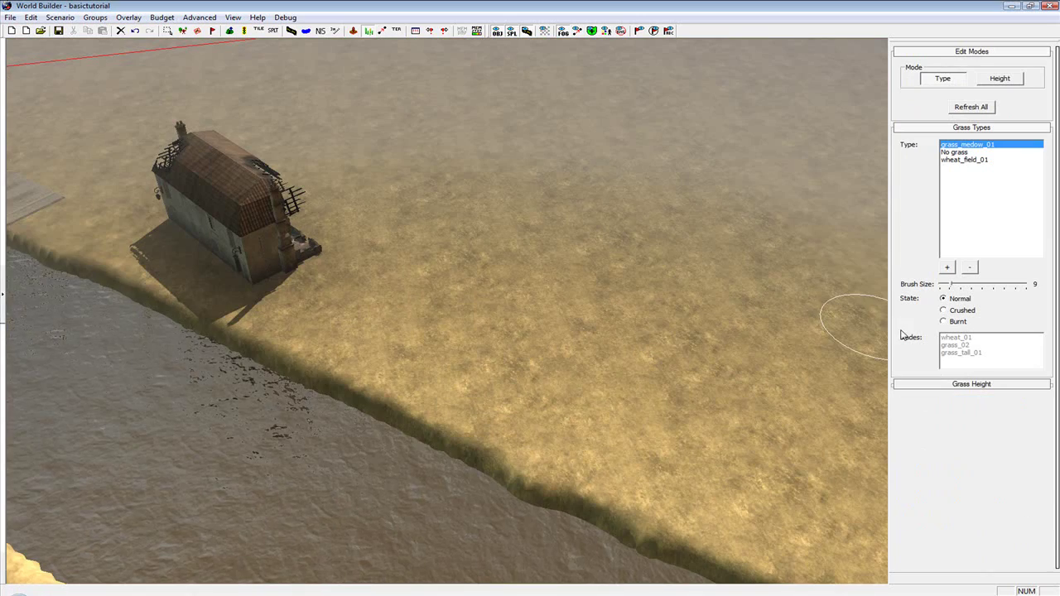
pyautogui.scroll(3, 478, 303)
pyautogui.click(961, 152)
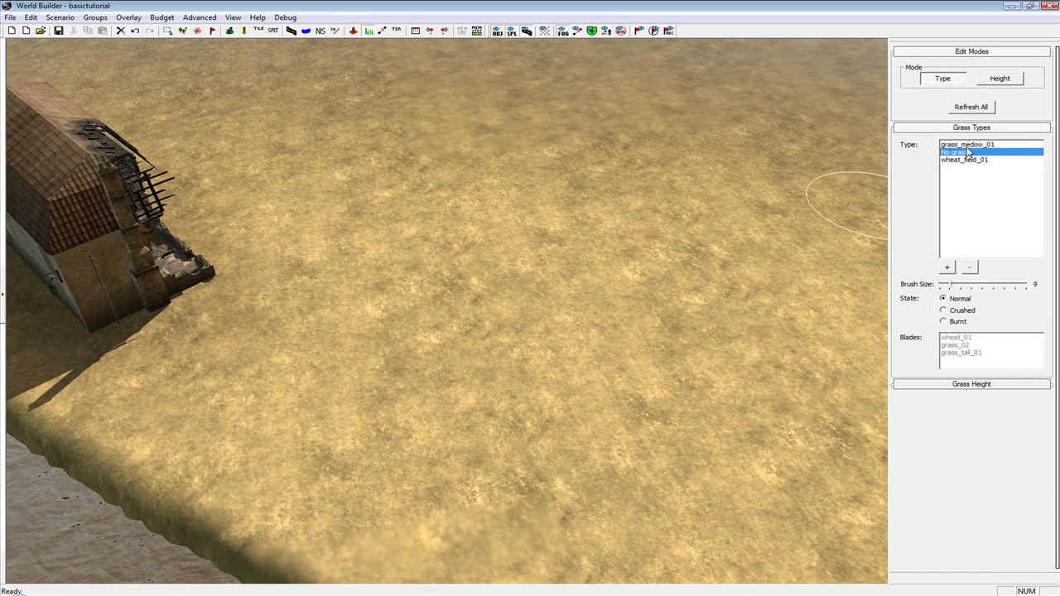
pyautogui.click(966, 145)
pyautogui.click(449, 260)
pyautogui.moveTo(449, 260); pyautogui.dragTo(452, 398)
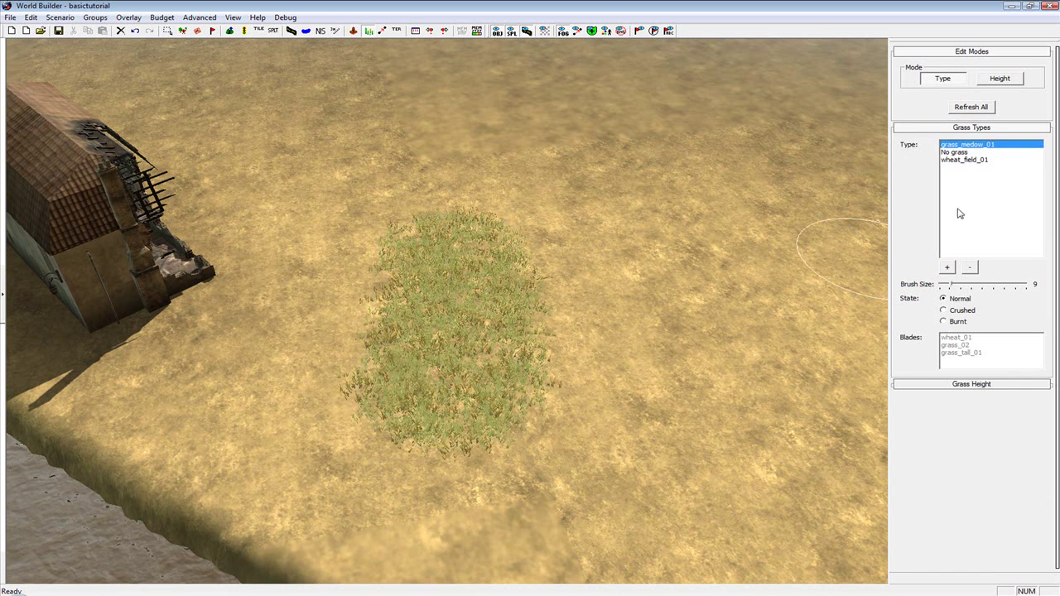
pyautogui.click(965, 160)
pyautogui.moveTo(786, 265)
pyautogui.mouseDown()
pyautogui.moveTo(574, 385)
pyautogui.moveTo(853, 497)
pyautogui.mouseUp()
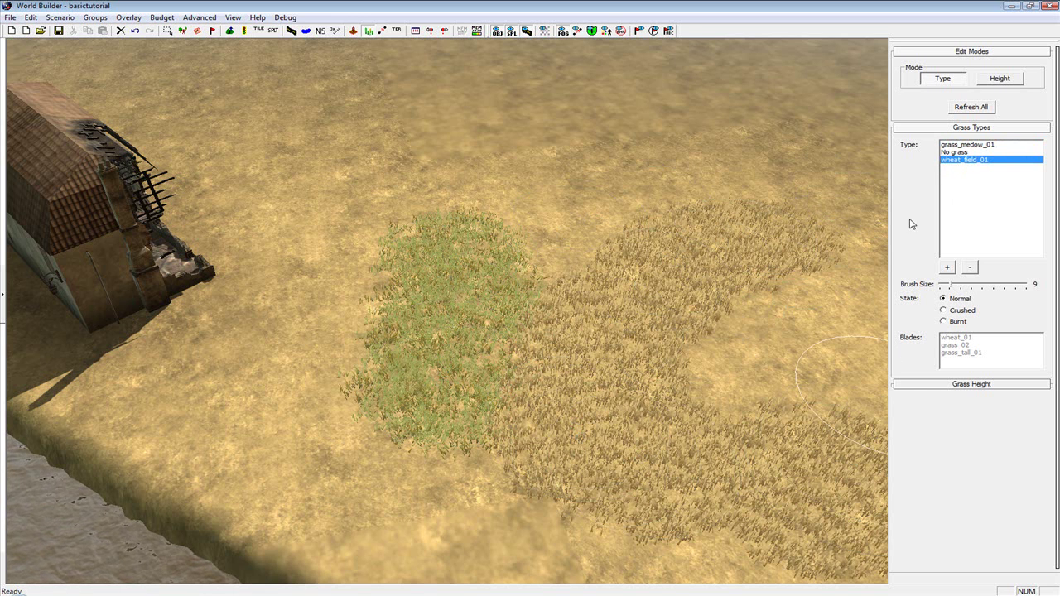
# - Erase the painted meadow grass and wheat patches with the No grass type
pyautogui.click(962, 145)
pyautogui.click(953, 152)
pyautogui.moveTo(746, 381)
pyautogui.mouseDown()
pyautogui.moveTo(478, 381)
pyautogui.moveTo(473, 355)
pyautogui.moveTo(415, 299)
pyautogui.moveTo(698, 338)
pyautogui.moveTo(776, 212)
pyautogui.moveTo(710, 296)
pyautogui.moveTo(492, 301)
pyautogui.mouseUp()
pyautogui.press('Down')
pyautogui.press('Right')
pyautogui.press('Up')
pyautogui.press('Left')
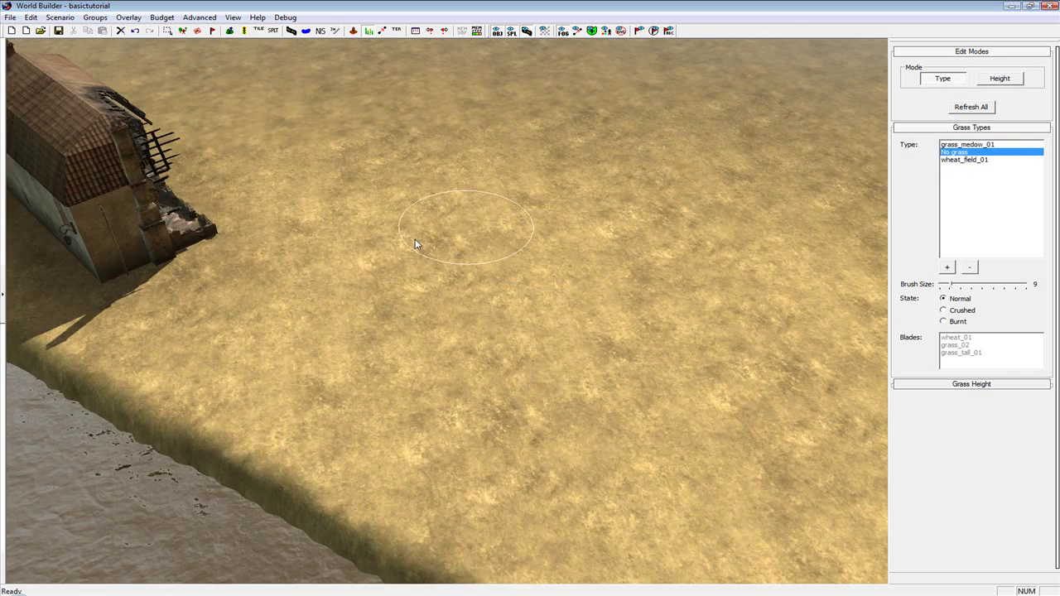
# - Switch to spline editing and try a custom spline width in place of the Dirt Road preset's
pyautogui.scroll(-5, 534, 348)
pyautogui.moveTo(522, 359); pyautogui.dragTo(522, 355, button='middle')
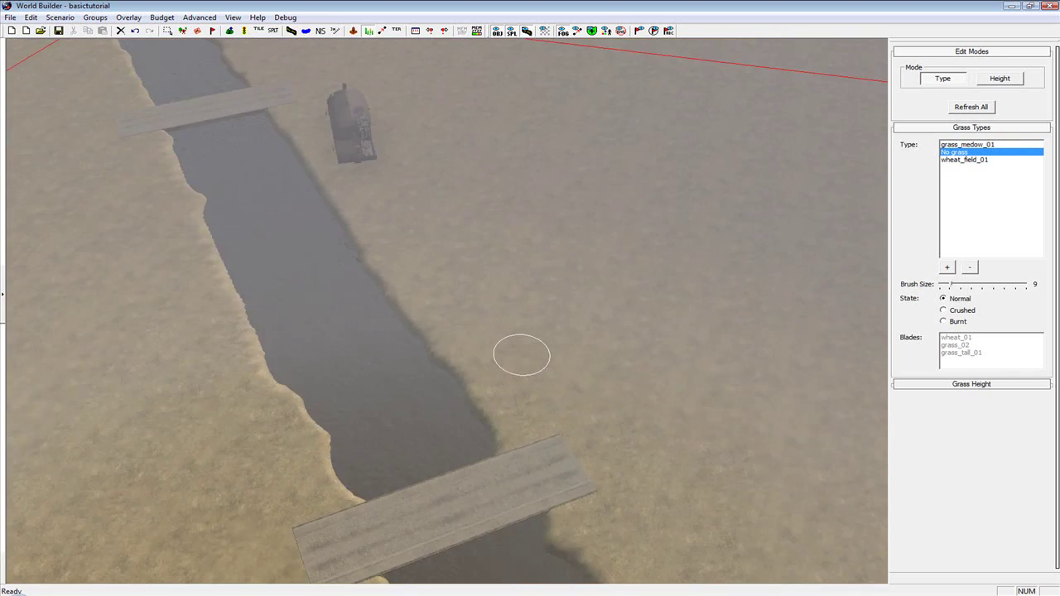
pyautogui.scroll(-5, 522, 360)
pyautogui.moveTo(480, 445)
pyautogui.mouseDown(button='middle')
pyautogui.moveTo(469, 424)
pyautogui.moveTo(431, 406)
pyautogui.mouseUp(button='middle')
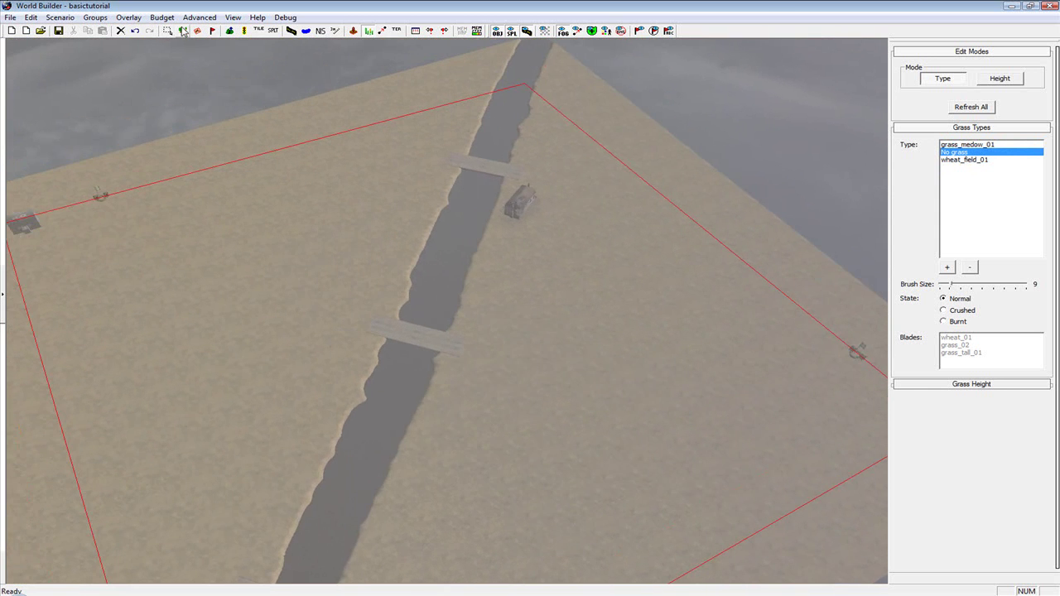
pyautogui.click(292, 33)
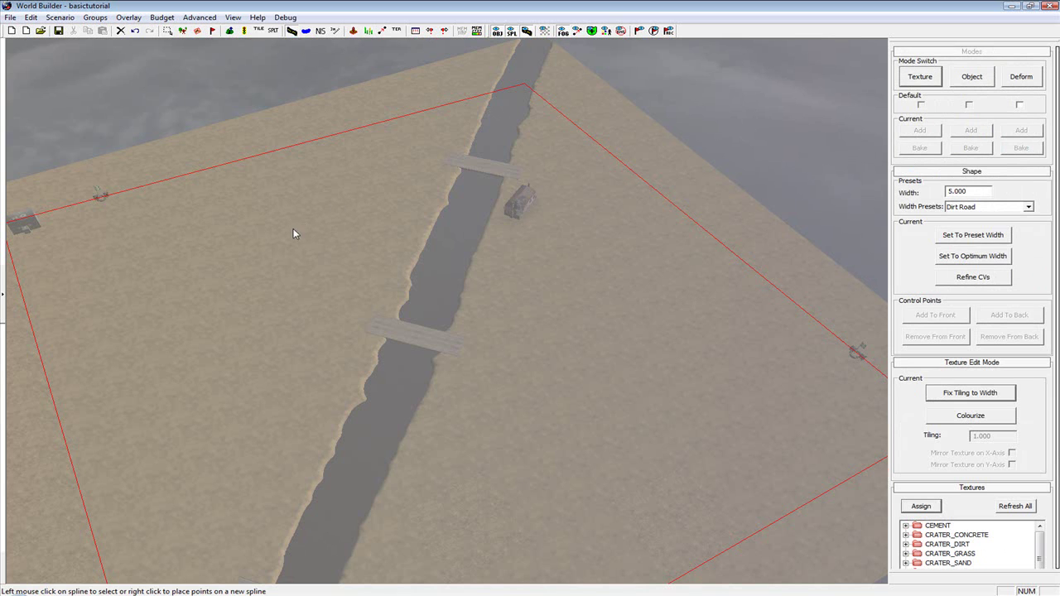
pyautogui.click(993, 210)
pyautogui.click(993, 211)
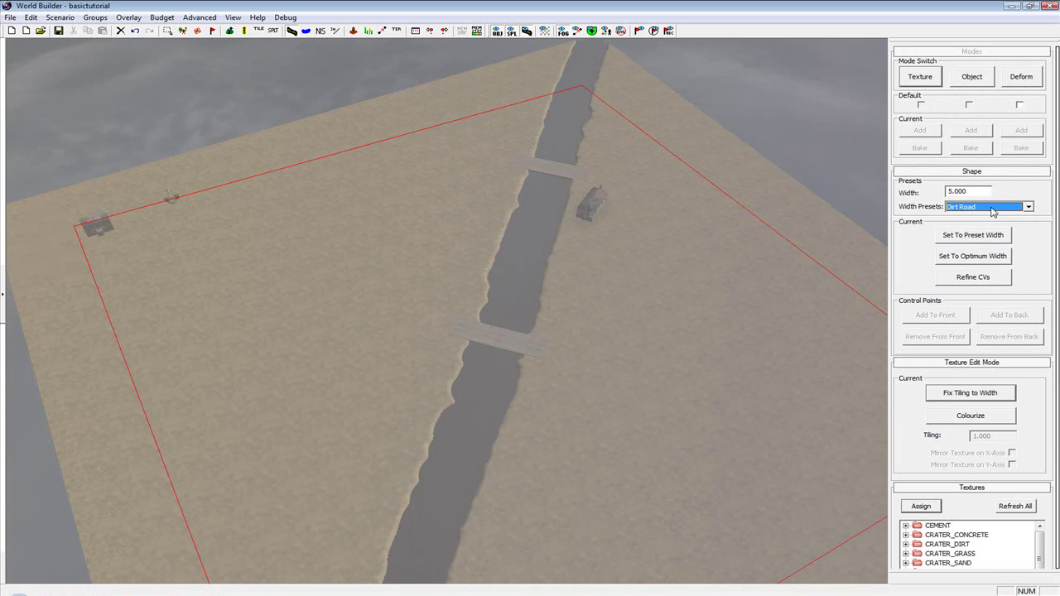
pyautogui.moveTo(966, 192); pyautogui.dragTo(915, 191)
pyautogui.write('20')
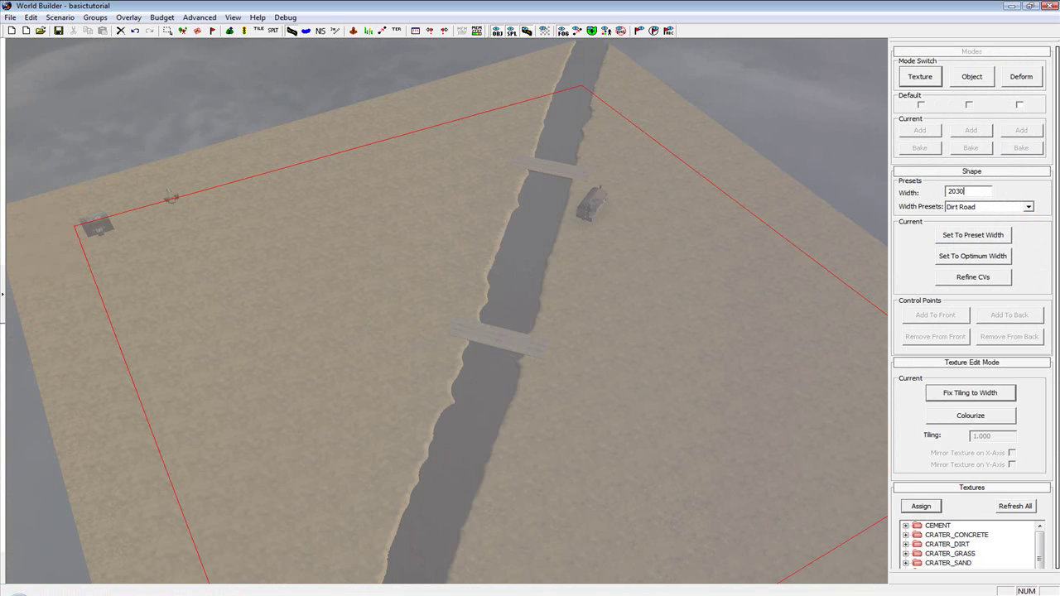
# - Choose the Sidewalk width preset and set the spline width to 2
pyautogui.click(997, 207)
pyautogui.click(977, 248)
pyautogui.doubleClick(980, 208)
pyautogui.click(967, 211)
pyautogui.click(969, 207)
pyautogui.doubleClick(995, 193)
pyautogui.write('2')
# - Show the texture preview and look through the country road spline textures
pyautogui.moveTo(922, 274); pyautogui.dragTo(914, 178)
pyautogui.scroll(-2, 922, 367)
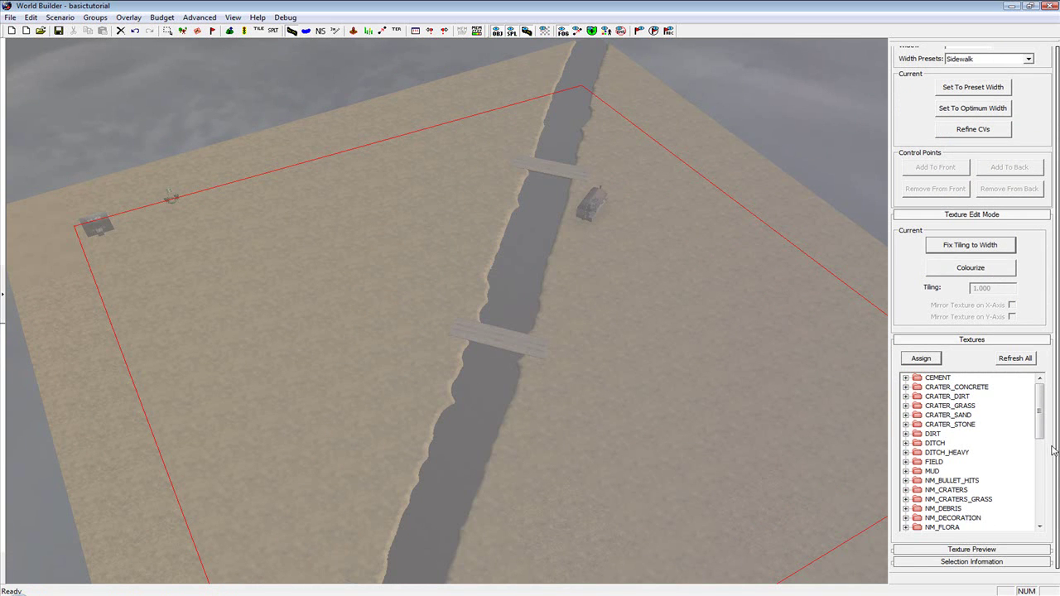
pyautogui.scroll(-3, 916, 474)
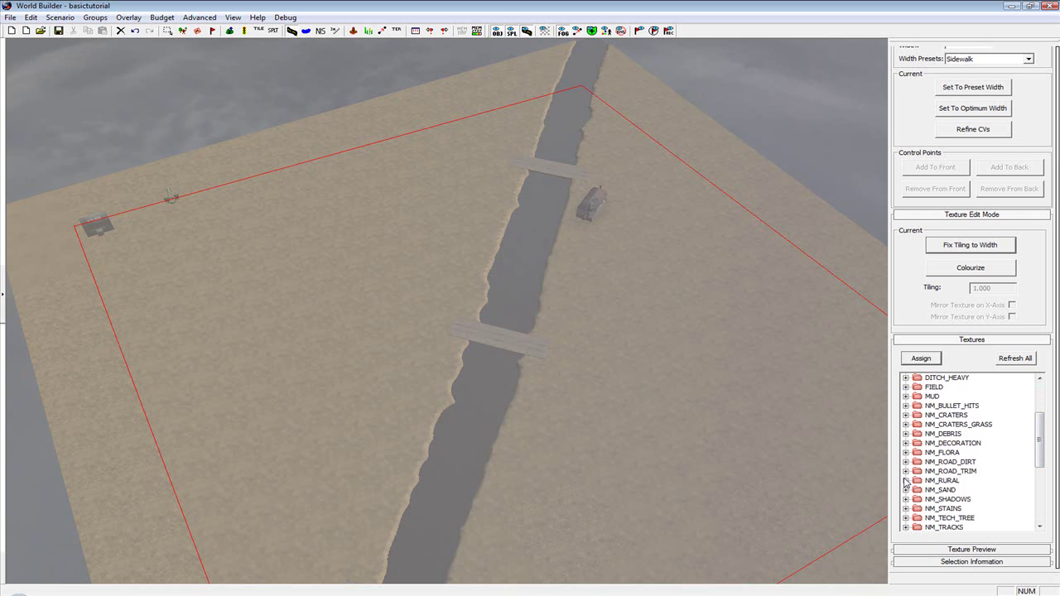
pyautogui.click(907, 472)
pyautogui.click(1002, 550)
pyautogui.click(979, 328)
pyautogui.scroll(-4, 979, 328)
pyautogui.click(969, 300)
pyautogui.click(973, 328)
pyautogui.click(975, 293)
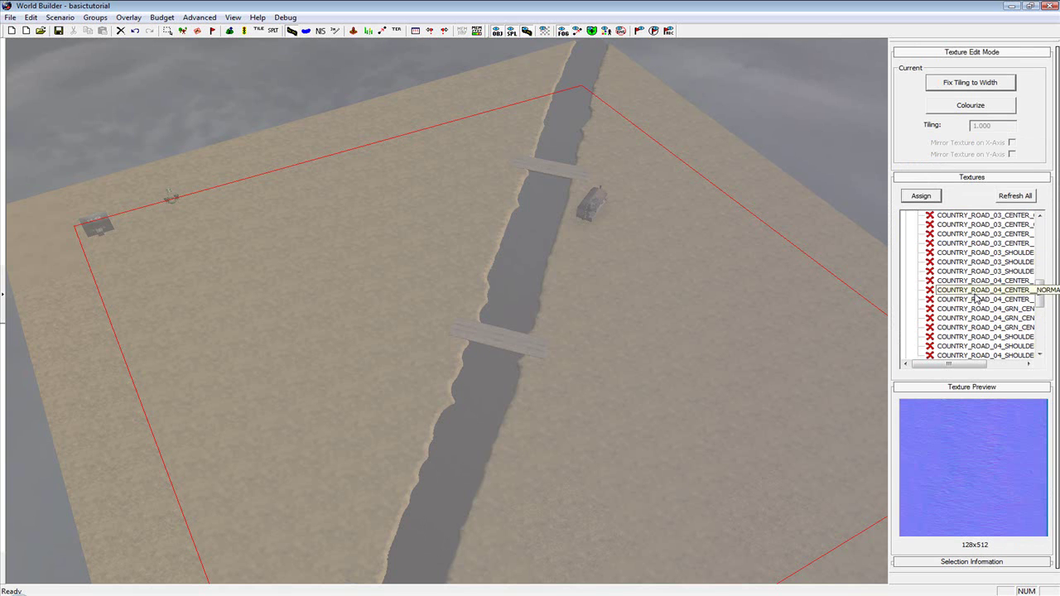
# - Browse to the dirt textures and preview the DIRT_MOUND_SPLINE05, 04 and 03 variants
pyautogui.scroll(10, 977, 300)
pyautogui.click(911, 251)
pyautogui.scroll(-15, 952, 285)
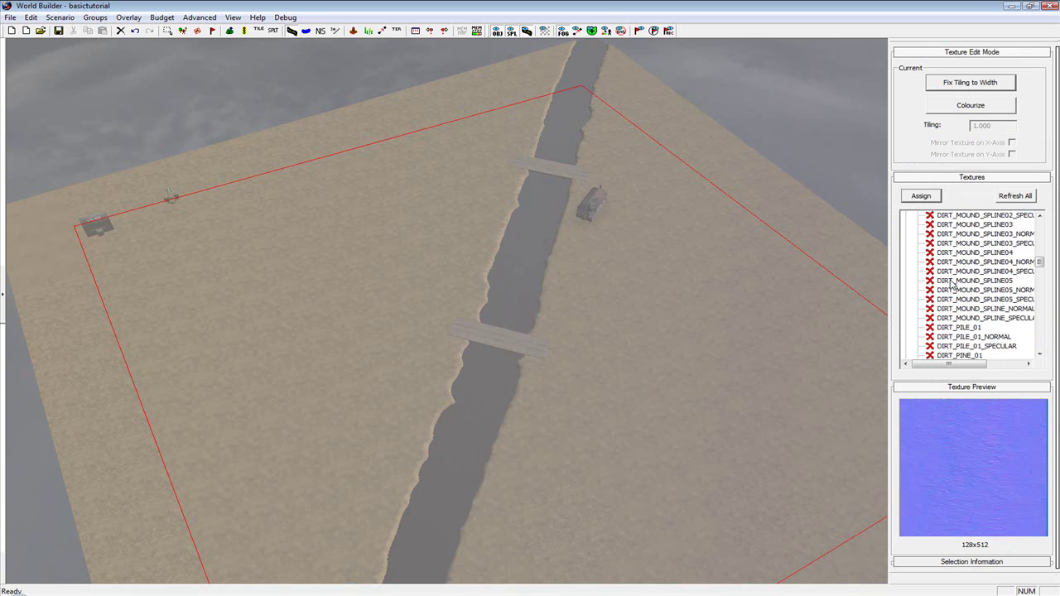
pyautogui.click(985, 284)
pyautogui.click(986, 253)
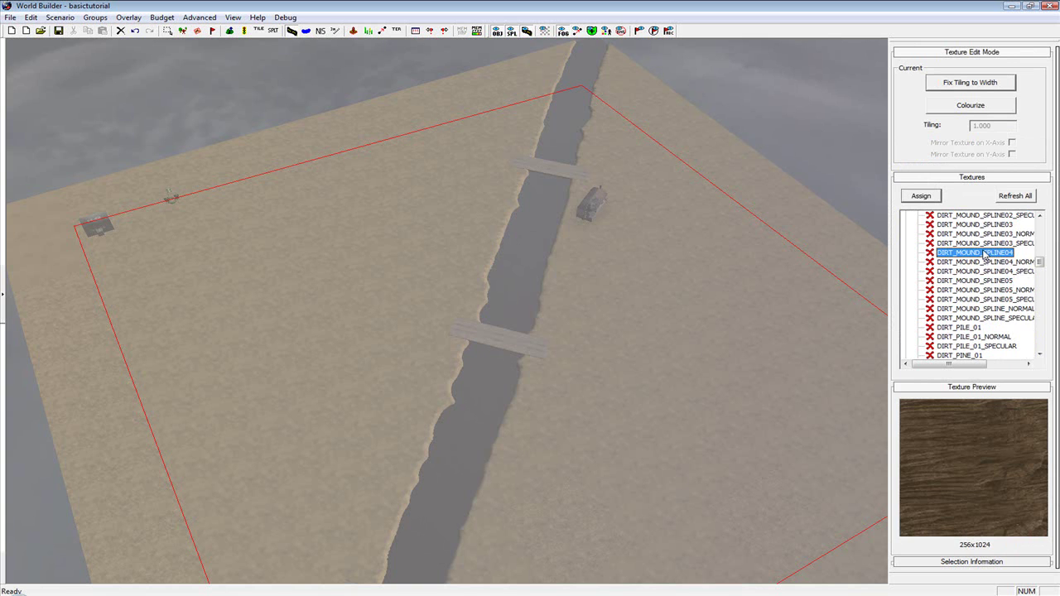
pyautogui.press('Up')
pyautogui.press('Up')
pyautogui.press('Up')
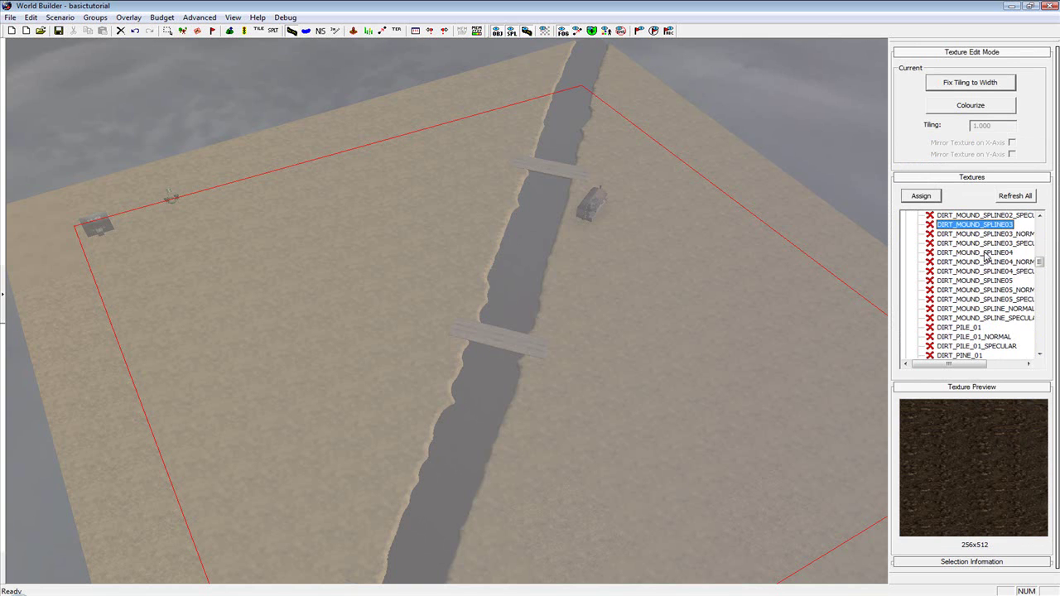
# - Compare DIRT_MOUND_SPLINE02 with its neighbours and select DIRT_MOUND_SPLINE as the spline texture
pyautogui.scroll(2, 985, 254)
pyautogui.click(985, 253)
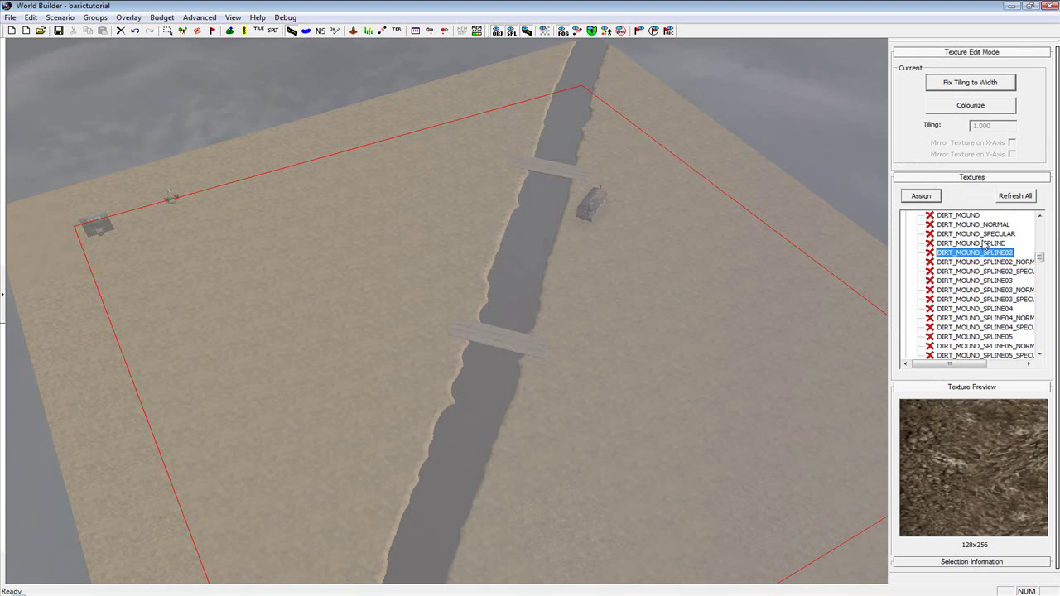
pyautogui.click(984, 244)
pyautogui.click(988, 251)
pyautogui.click(982, 235)
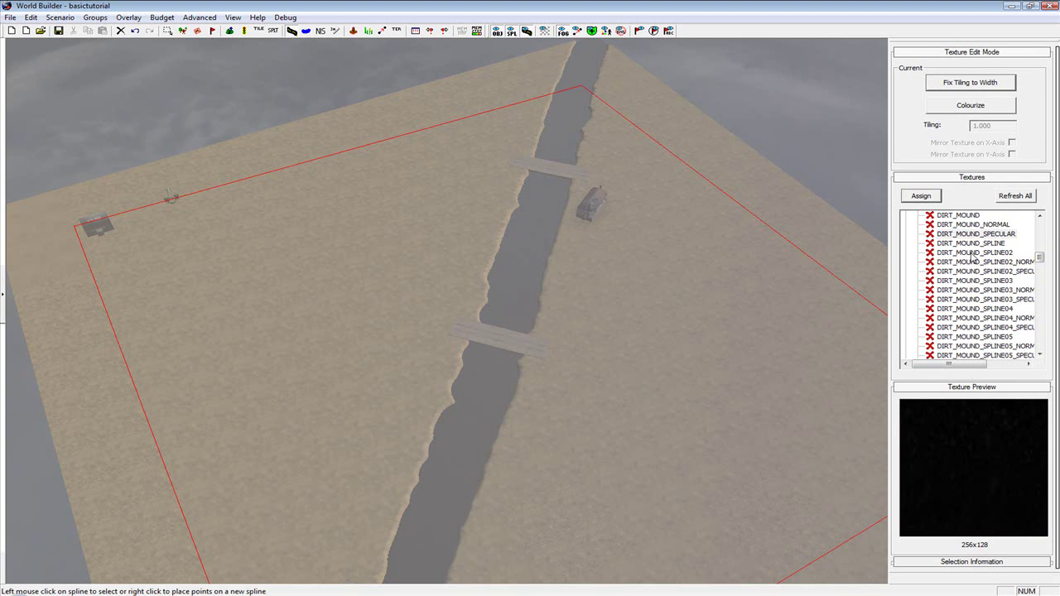
pyautogui.click(983, 246)
# - Start the DIRT_MOUND_SPLINE road at the upper bridge and place control points around the left side of the map towards the lower bridge
pyautogui.moveTo(497, 241); pyautogui.dragTo(561, 219, button='middle')
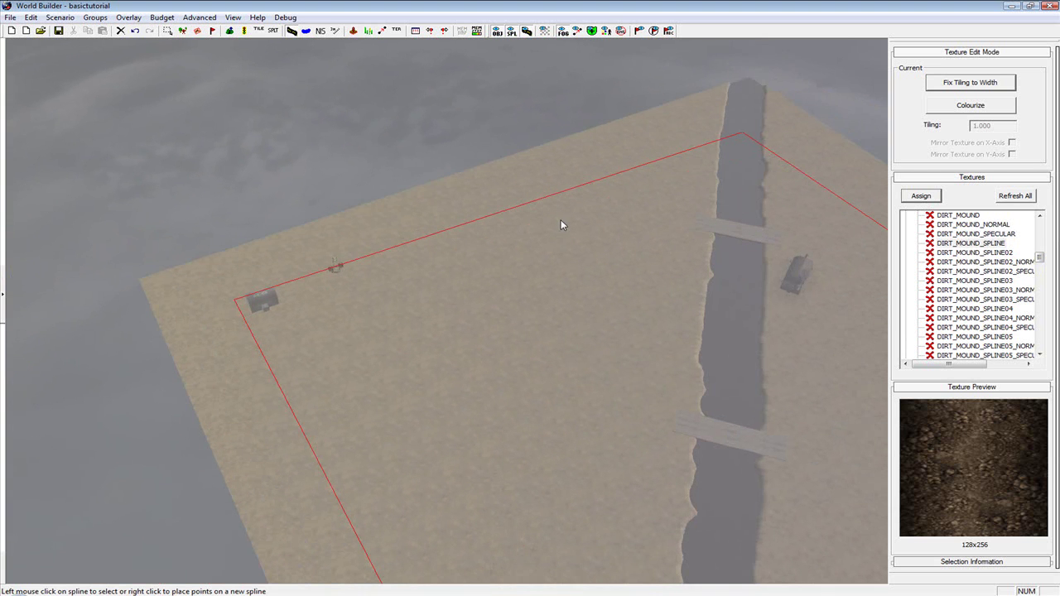
pyautogui.rightClick(694, 220)
pyautogui.rightClick(573, 228)
pyautogui.rightClick(497, 245)
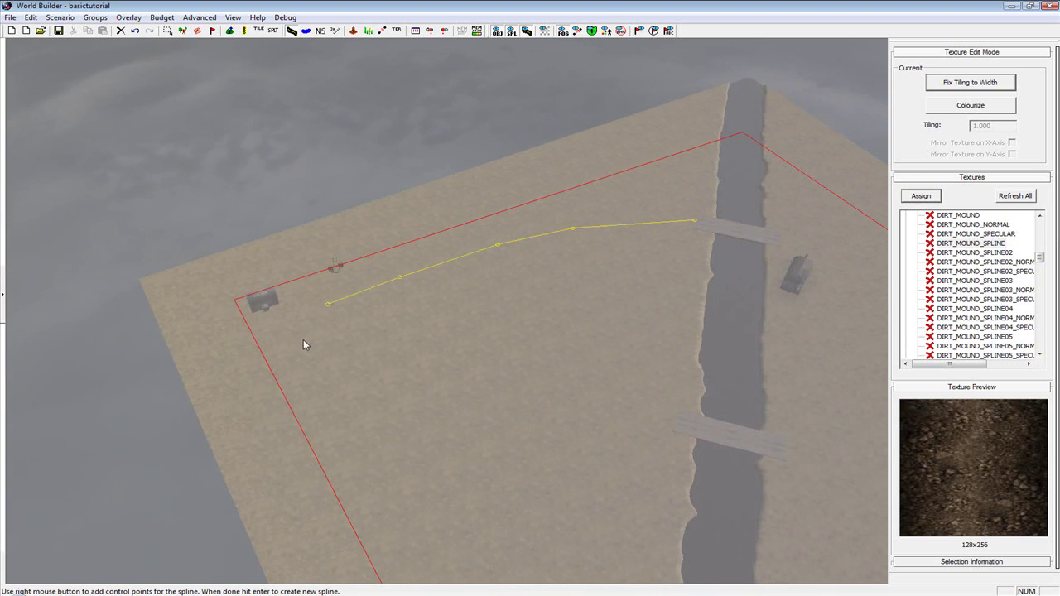
pyautogui.moveTo(492, 445); pyautogui.dragTo(499, 434, button='middle')
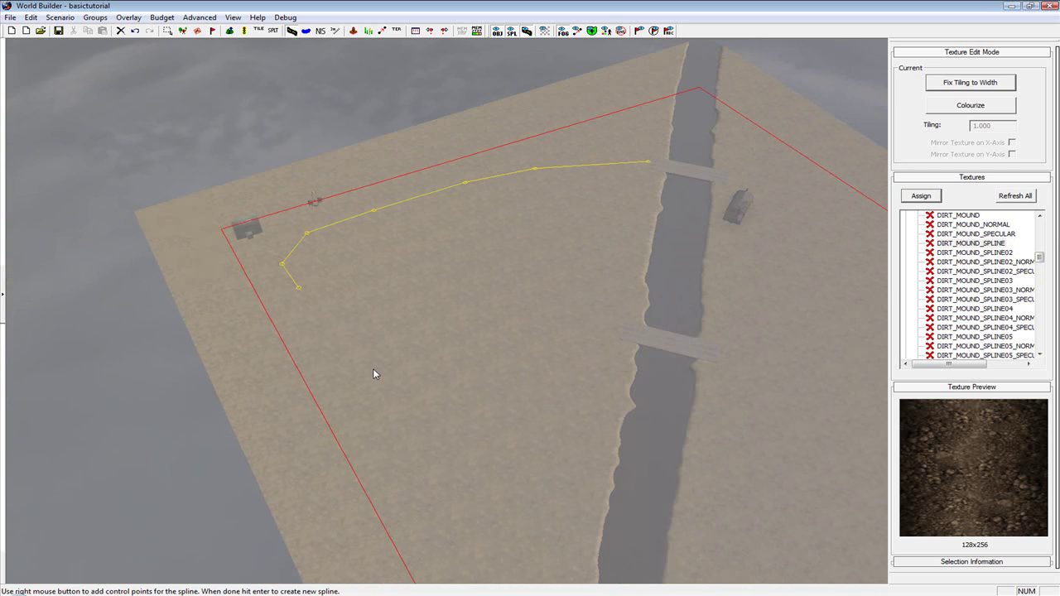
pyautogui.moveTo(537, 542); pyautogui.dragTo(425, 433, button='middle')
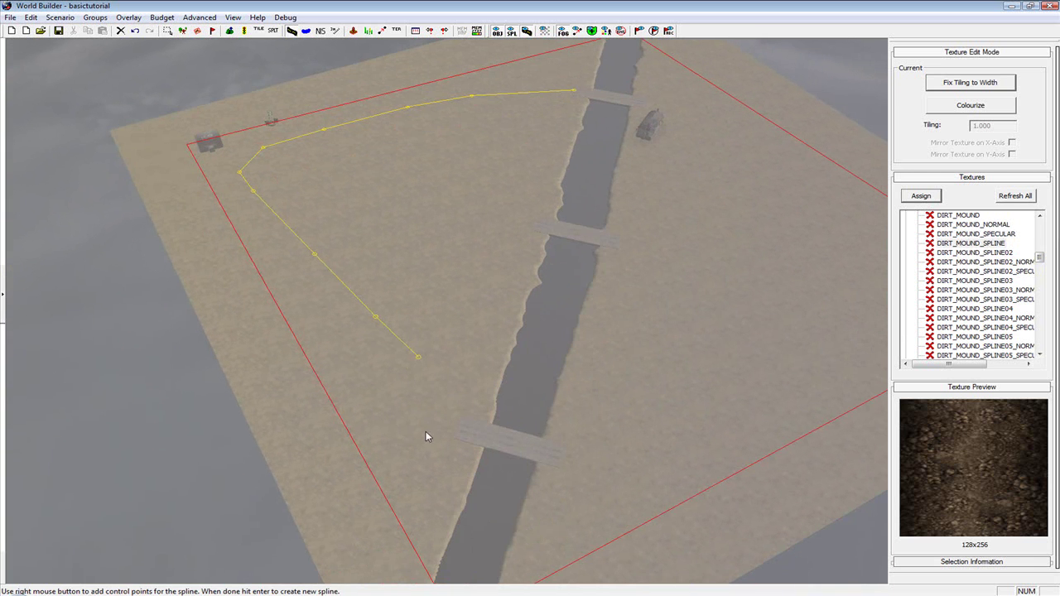
# - Continue the control points across the lower bridge and around the right side back to the upper bridge, and create the spline
pyautogui.rightClick(422, 397)
pyautogui.rightClick(467, 439)
pyautogui.rightClick(622, 460)
pyautogui.rightClick(723, 471)
pyautogui.moveTo(850, 370); pyautogui.dragTo(797, 390, button='middle')
pyautogui.rightClick(707, 394)
pyautogui.rightClick(769, 350)
pyautogui.rightClick(747, 268)
pyautogui.rightClick(670, 215)
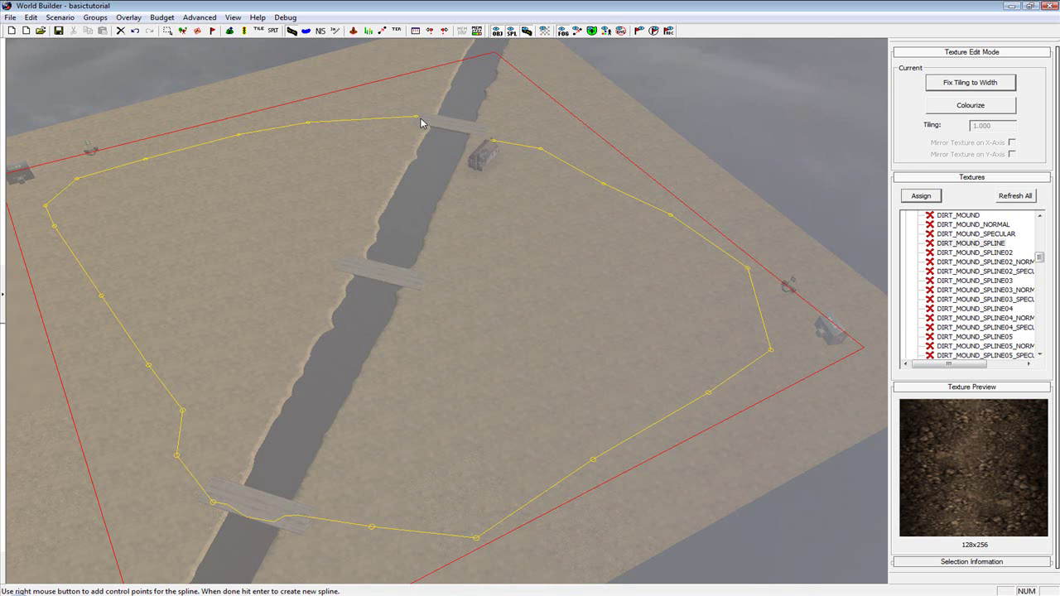
pyautogui.press('Return')
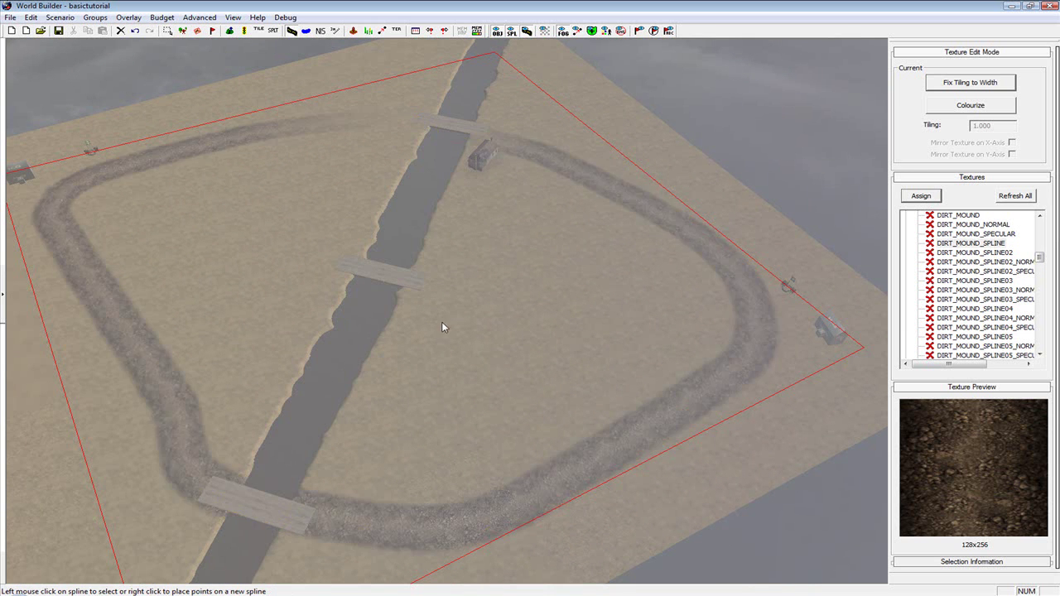
# - Select the new dirt road spline on the left bank of the river
pyautogui.moveTo(83, 464); pyautogui.dragTo(331, 404, button='middle')
pyautogui.scroll(5, 331, 404)
pyautogui.scroll(-5, 605, 393)
pyautogui.moveTo(561, 382); pyautogui.dragTo(63, 236, button='middle')
pyautogui.scroll(5, 236, 287)
pyautogui.click(333, 287)
pyautogui.scroll(-10, 604, 279)
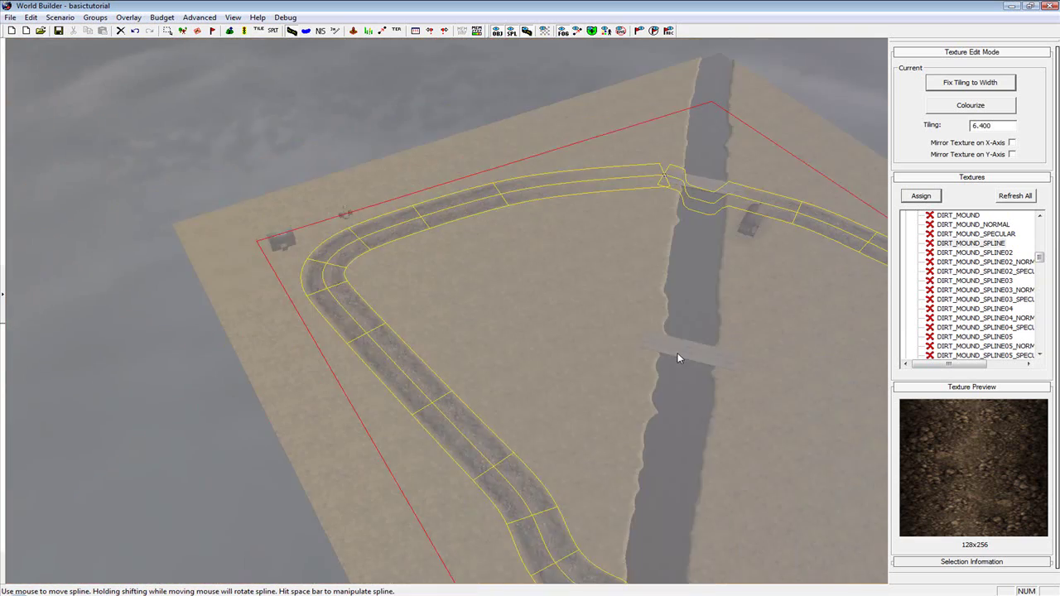
pyautogui.moveTo(678, 353); pyautogui.dragTo(586, 234, button='middle')
pyautogui.scroll(5, 438, 468)
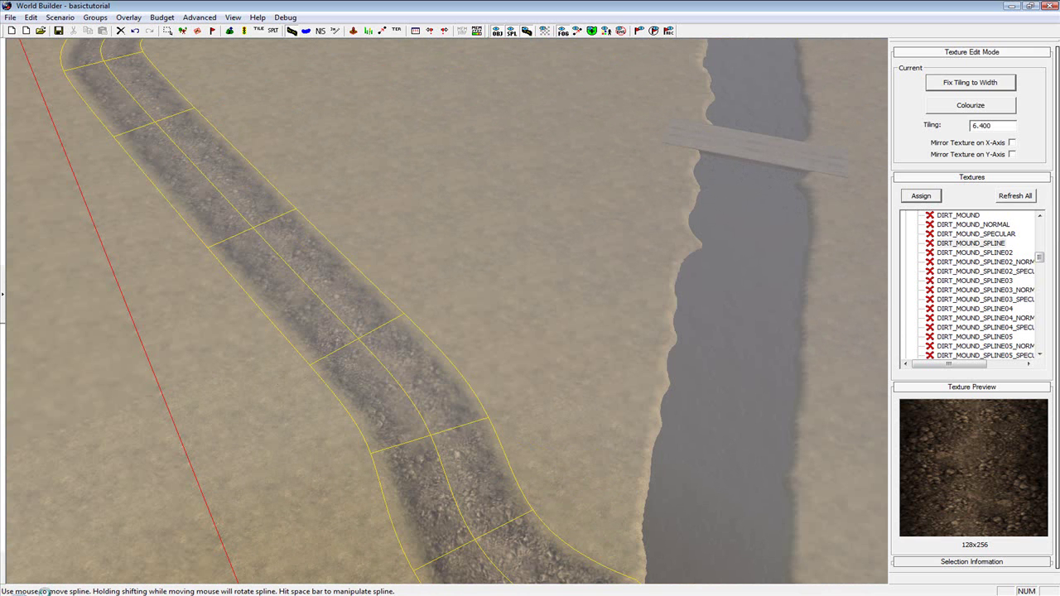
# - Try moving the whole road spline across the terrain and undo both moves
pyautogui.moveTo(399, 414); pyautogui.dragTo(344, 370)
pyautogui.hotkey('ctrl', 'z')
pyautogui.moveTo(402, 452); pyautogui.dragTo(361, 325)
pyautogui.hotkey('ctrl', 'z')
# - Reshape the road's bends on both sides of the lower bridge by repositioning individual spline control points
pyautogui.press('space')
pyautogui.scroll(-3, 488, 463)
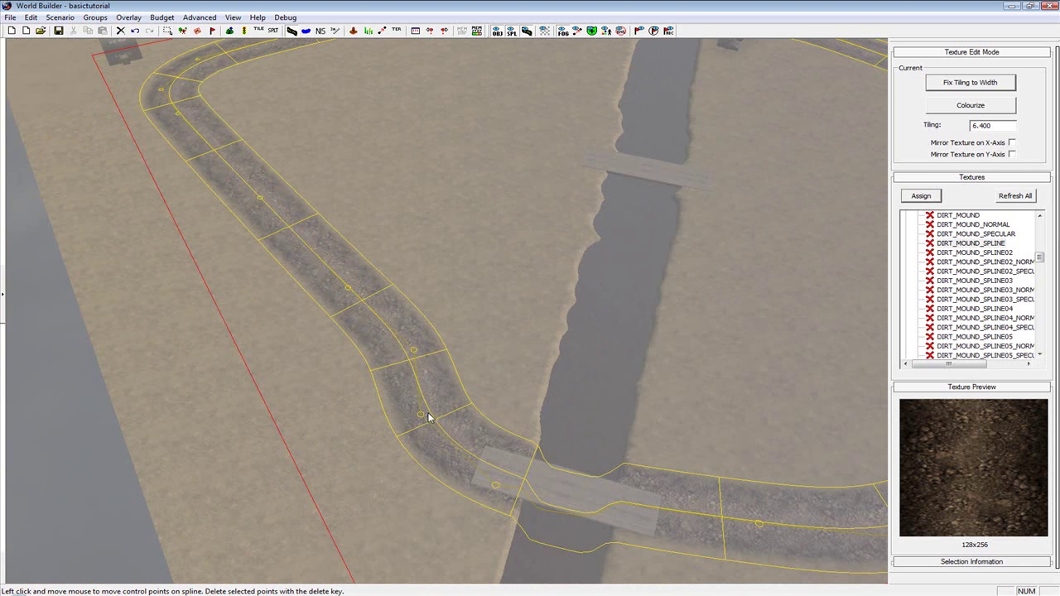
pyautogui.moveTo(423, 420); pyautogui.dragTo(351, 328)
pyautogui.moveTo(433, 379); pyautogui.dragTo(362, 347)
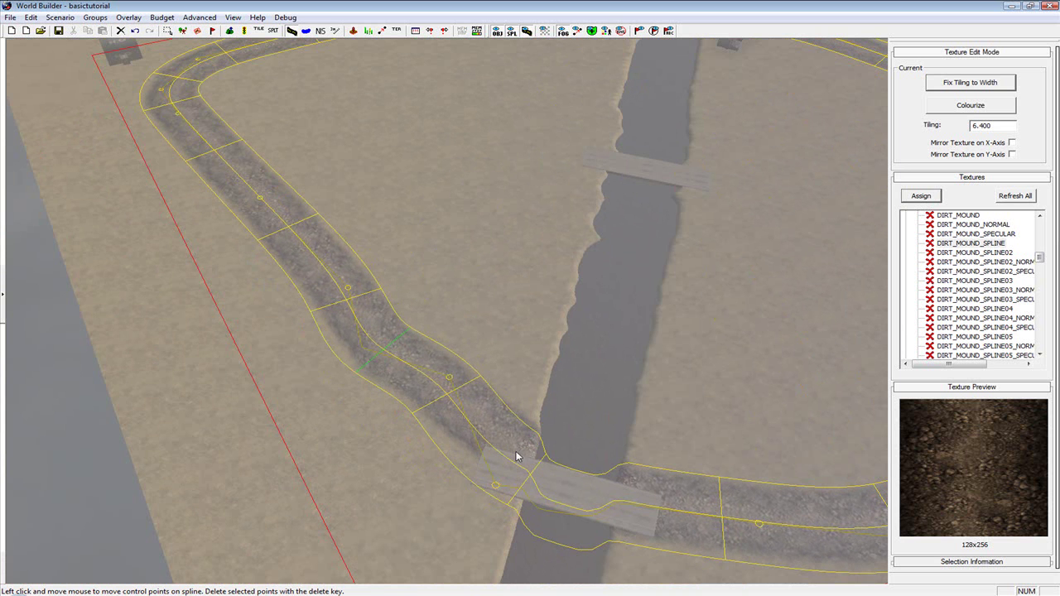
pyautogui.moveTo(413, 414); pyautogui.dragTo(386, 449)
pyautogui.moveTo(777, 547); pyautogui.dragTo(732, 487, button='middle')
pyautogui.moveTo(712, 467); pyautogui.dragTo(708, 500)
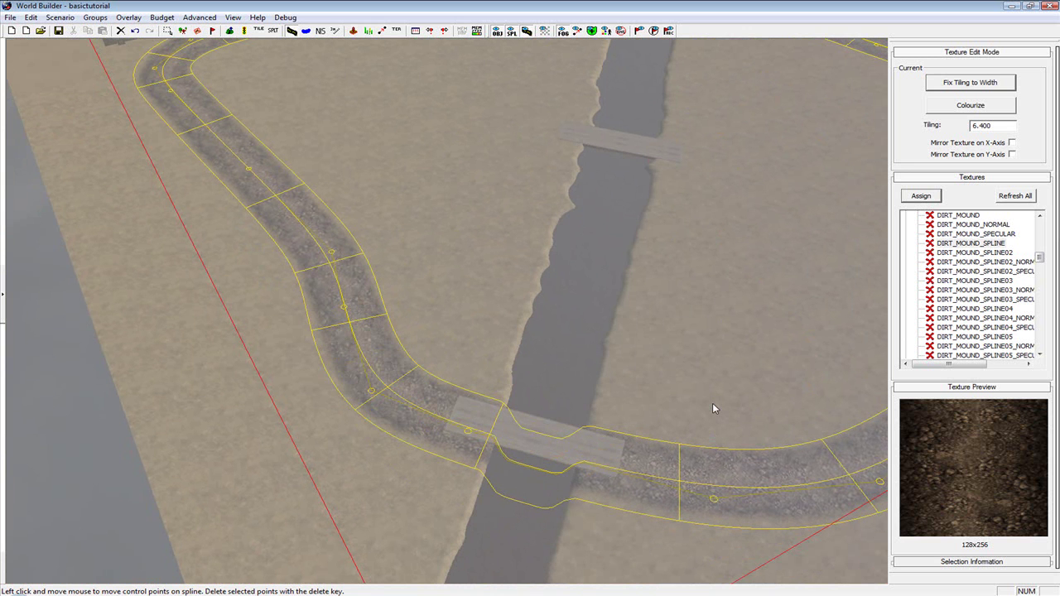
pyautogui.press('space')
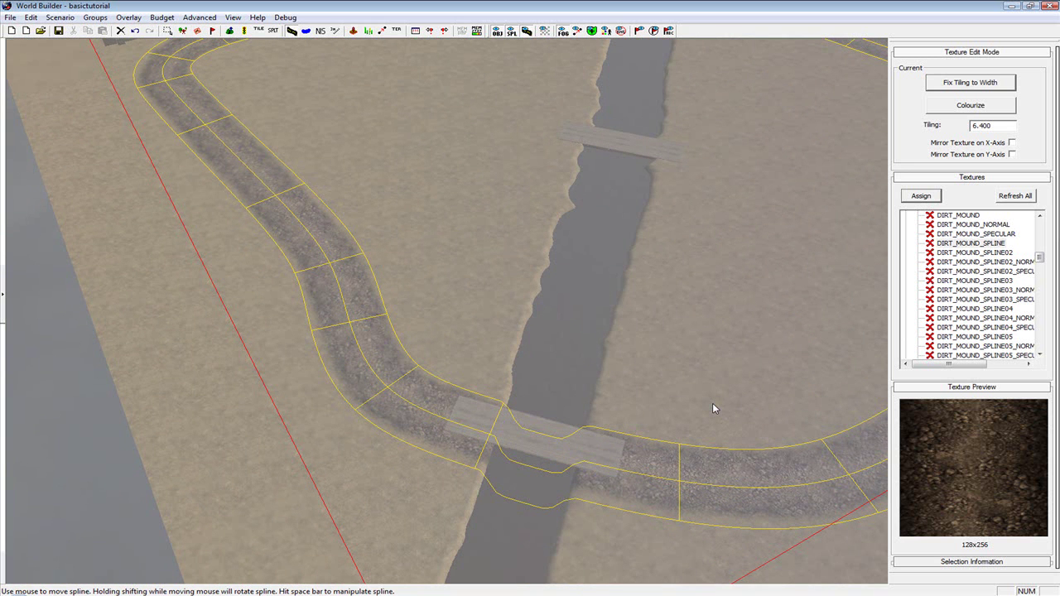
# - Deselect the spline and examine the road texture along the right bank up to the upper bridge
pyautogui.click(713, 404)
pyautogui.scroll(2, 713, 404)
pyautogui.scroll(-3, 721, 405)
pyautogui.moveTo(727, 404); pyautogui.dragTo(571, 427, button='middle')
pyautogui.scroll(3, 721, 364)
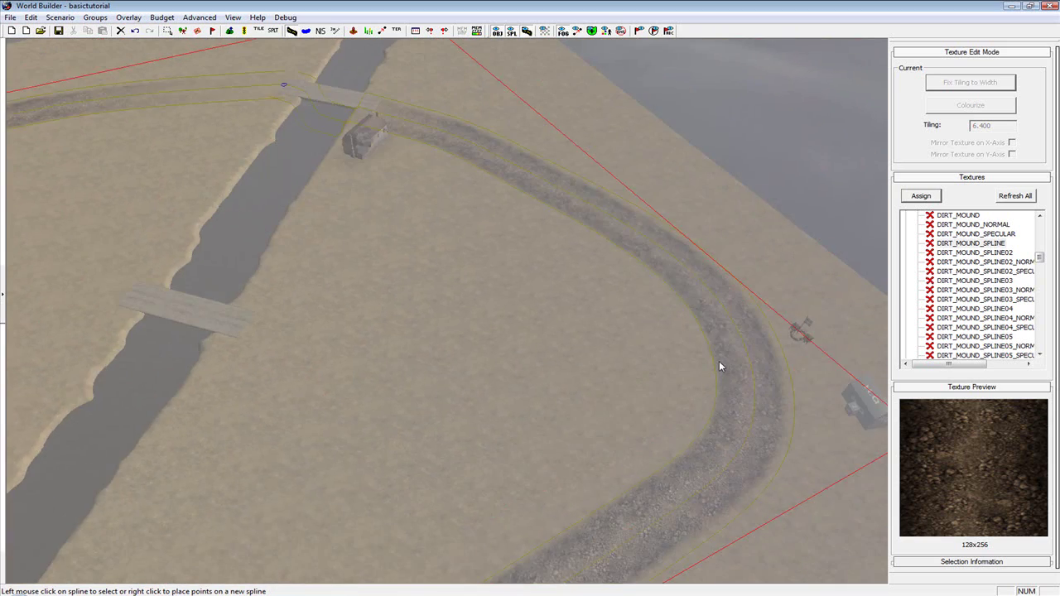
pyautogui.scroll(4, 672, 351)
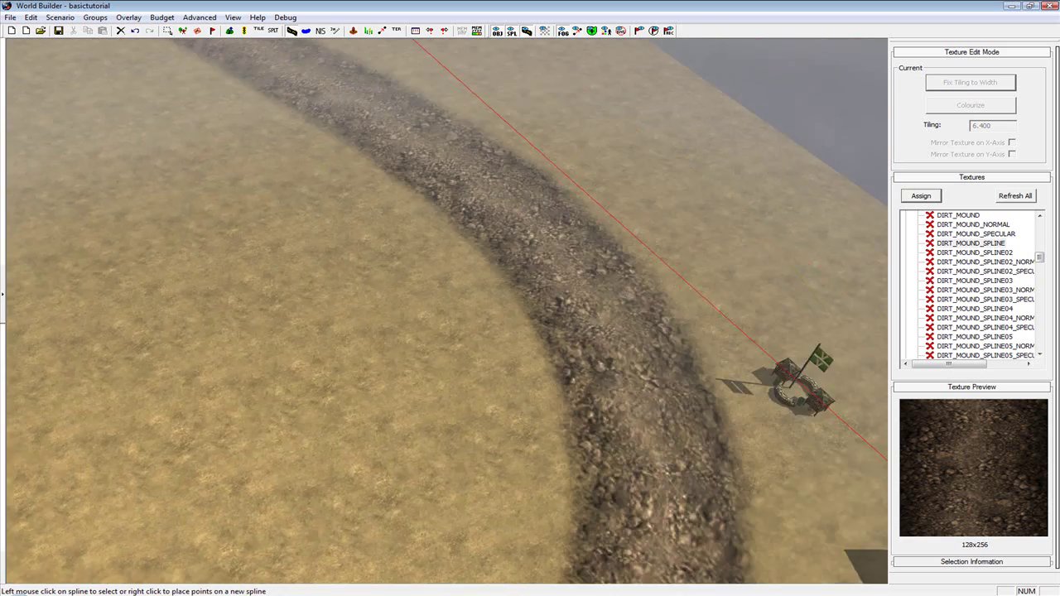
pyautogui.scroll(2, 643, 339)
pyautogui.scroll(-6, 566, 307)
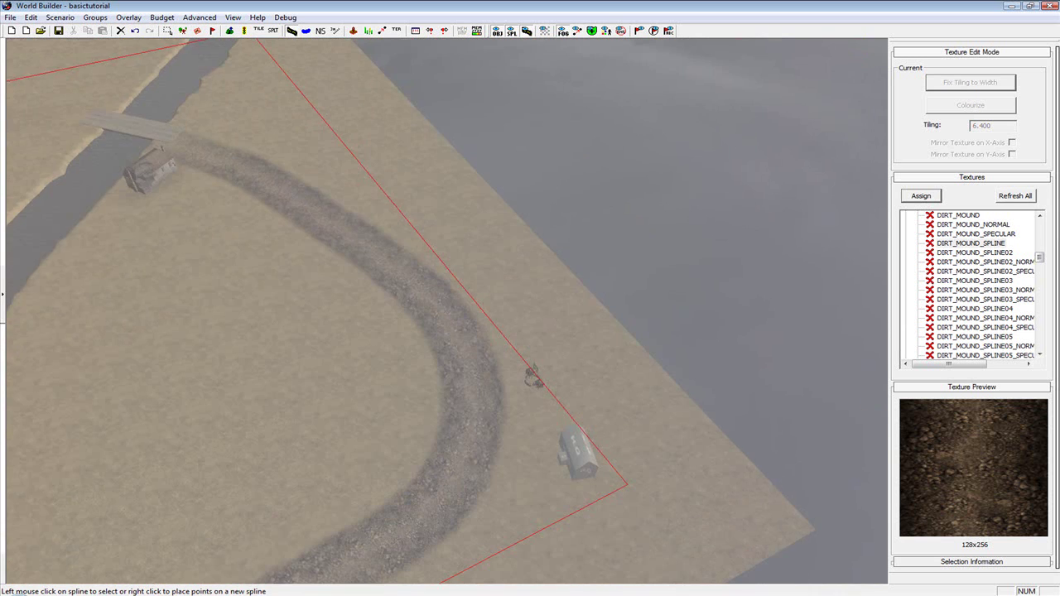
pyautogui.moveTo(244, 203); pyautogui.dragTo(538, 313, button='middle')
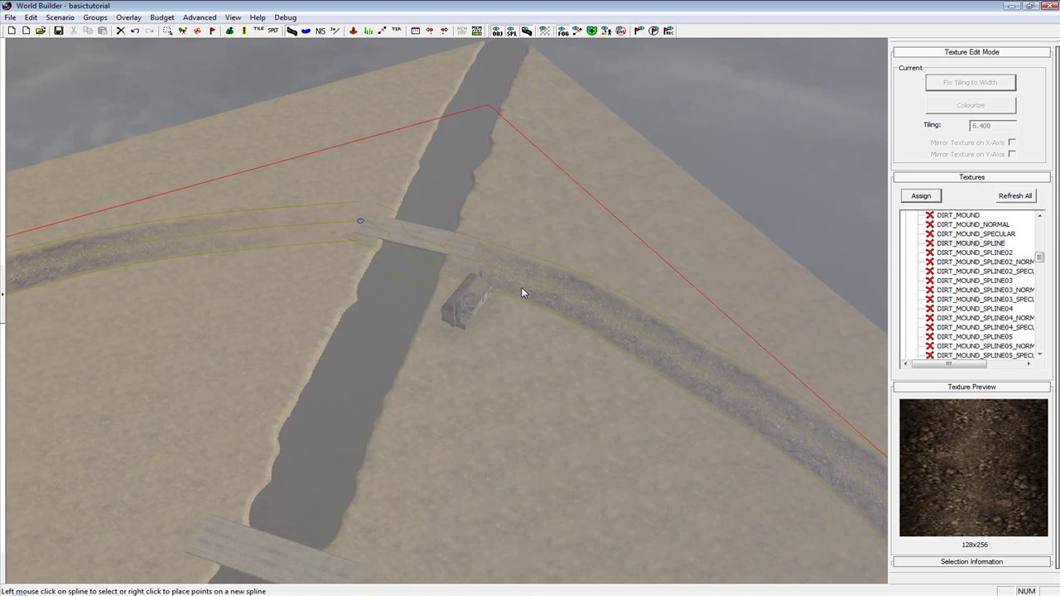
pyautogui.scroll(4, 497, 282)
pyautogui.scroll(-6, 480, 281)
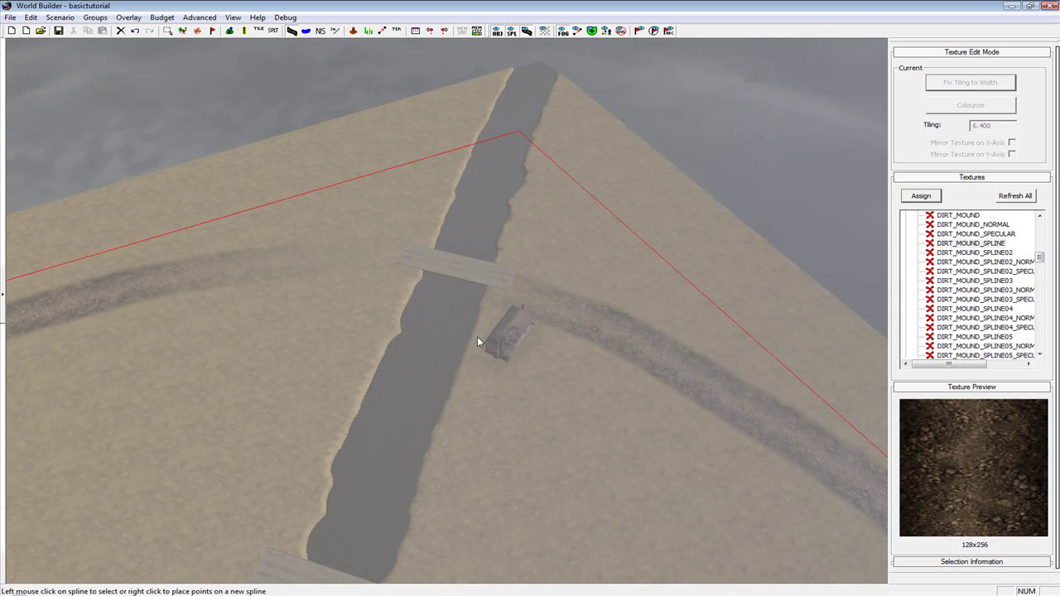
# - Switch to object placement and place a fuel_point_high from the gameplay objects on each bank beyond the upper bridge
pyautogui.click(188, 33)
pyautogui.moveTo(1035, 437); pyautogui.dragTo(1034, 365)
pyautogui.click(930, 335)
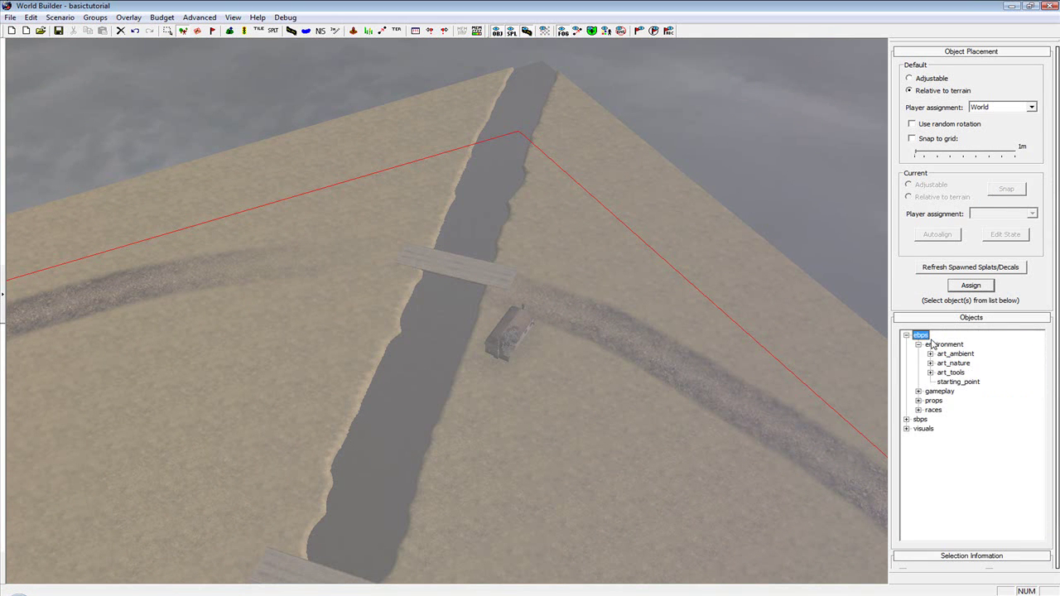
pyautogui.click(918, 390)
pyautogui.scroll(-1, 989, 490)
pyautogui.scroll(-1, 988, 490)
pyautogui.click(968, 493)
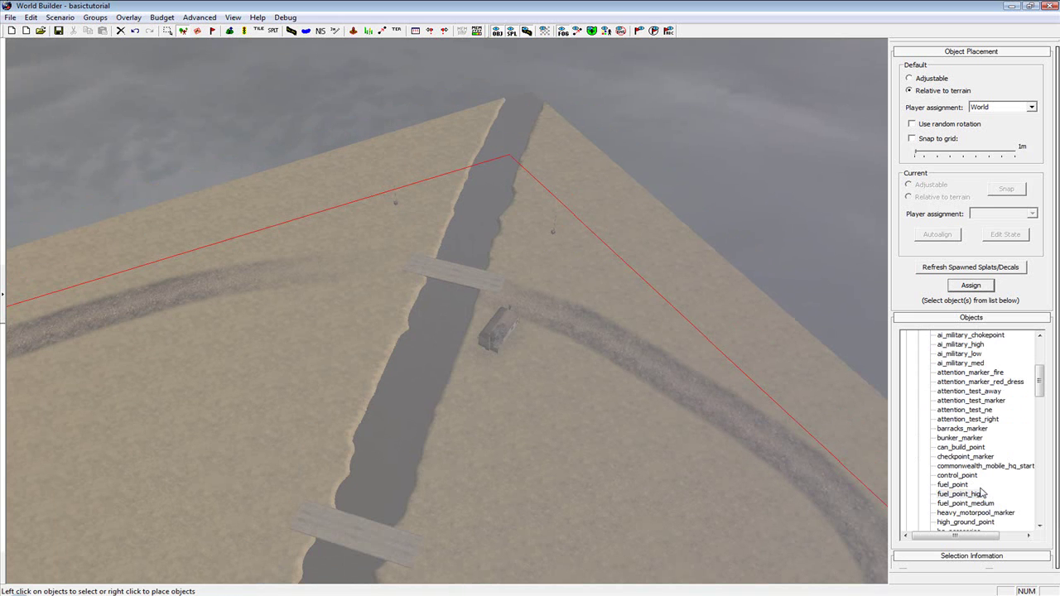
# - Place a gameplay point object on each bank of the river beside the middle bridge
pyautogui.scroll(-2, 983, 494)
pyautogui.scroll(-4, 982, 491)
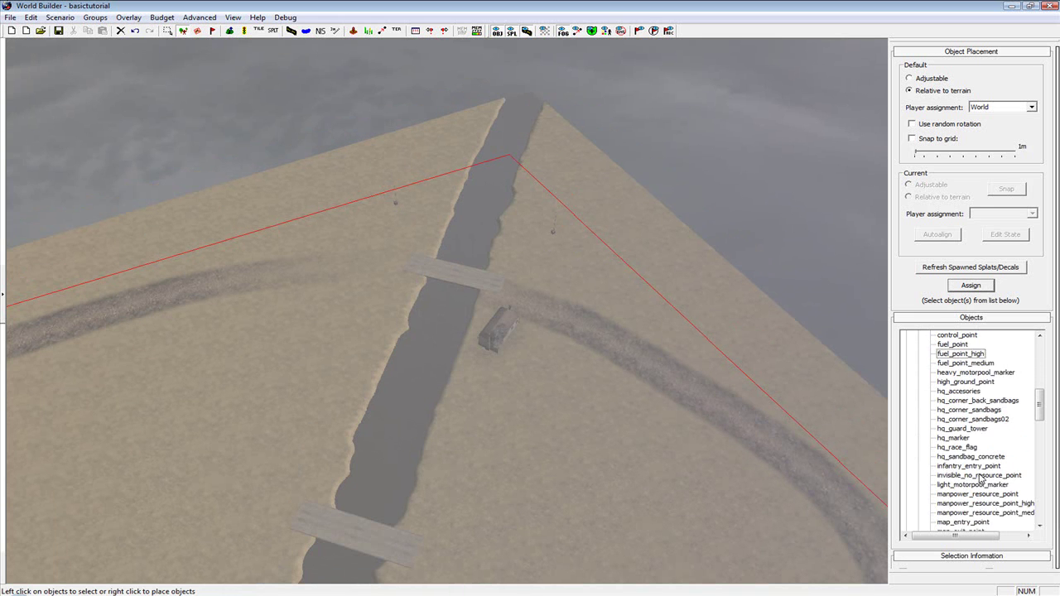
pyautogui.scroll(-5, 631, 487)
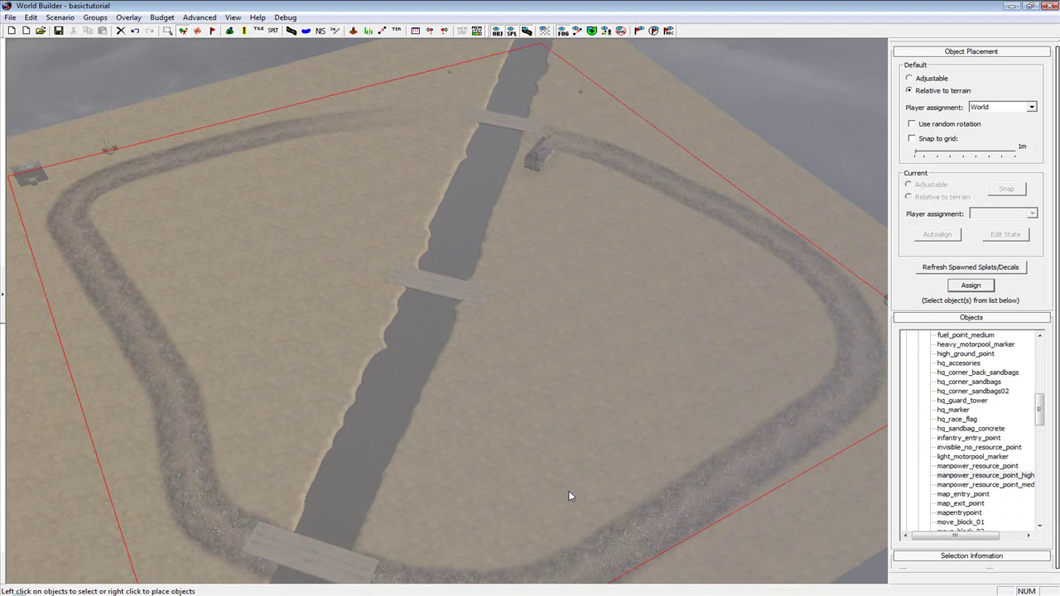
pyautogui.moveTo(679, 334); pyautogui.dragTo(596, 312, button='middle')
pyautogui.click(588, 328)
pyautogui.moveTo(587, 328); pyautogui.dragTo(438, 330)
# - Place a munition_point_high on each bank of the river beyond the lower bridge
pyautogui.moveTo(341, 526); pyautogui.dragTo(372, 443, button='middle')
pyautogui.scroll(-3, 963, 468)
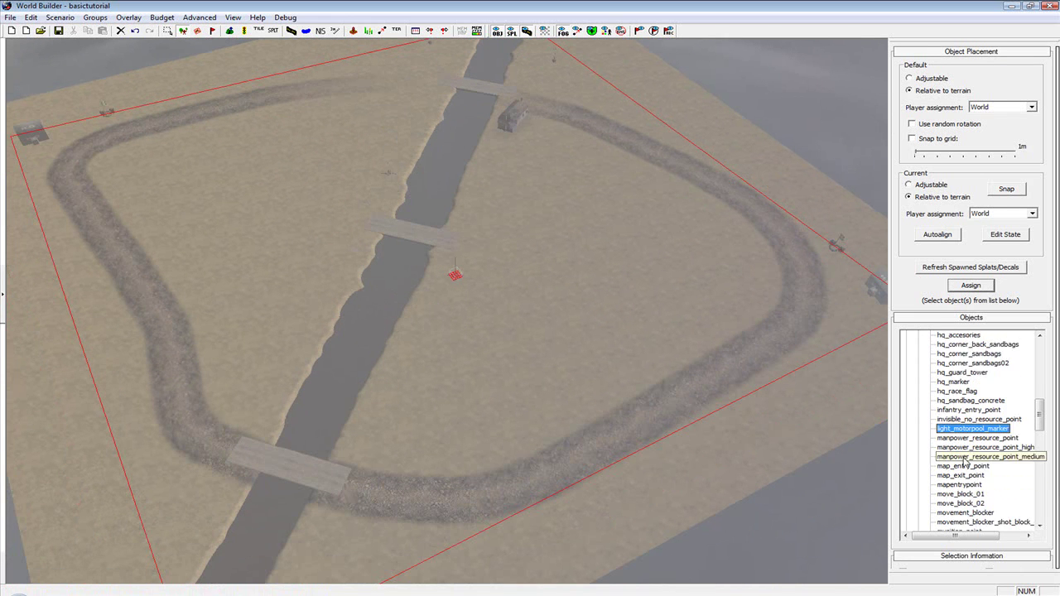
pyautogui.click(982, 485)
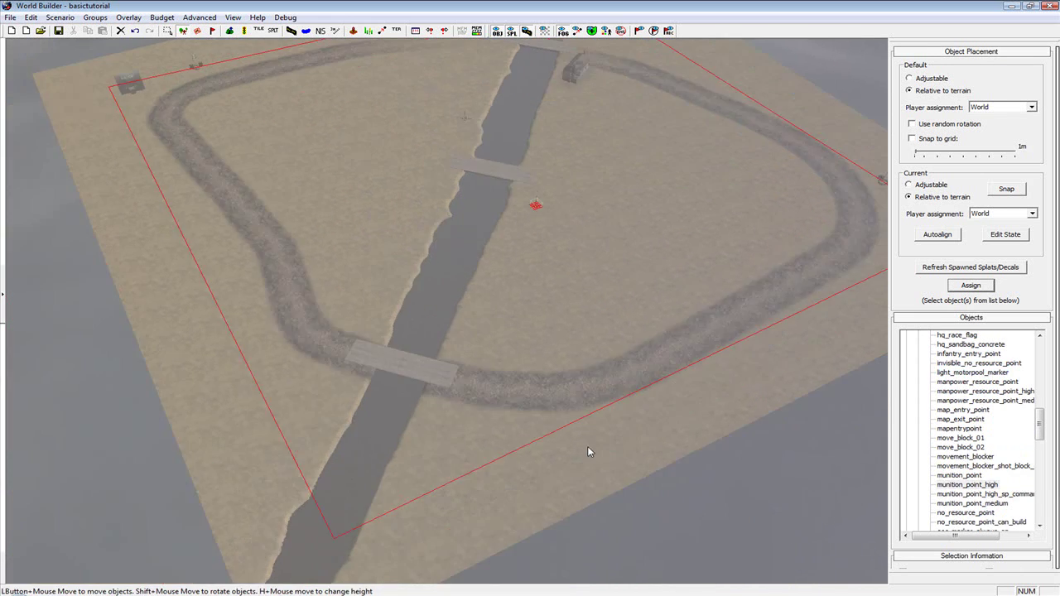
pyautogui.click(414, 439)
pyautogui.press('Up')
pyautogui.scroll(-3, 565, 310)
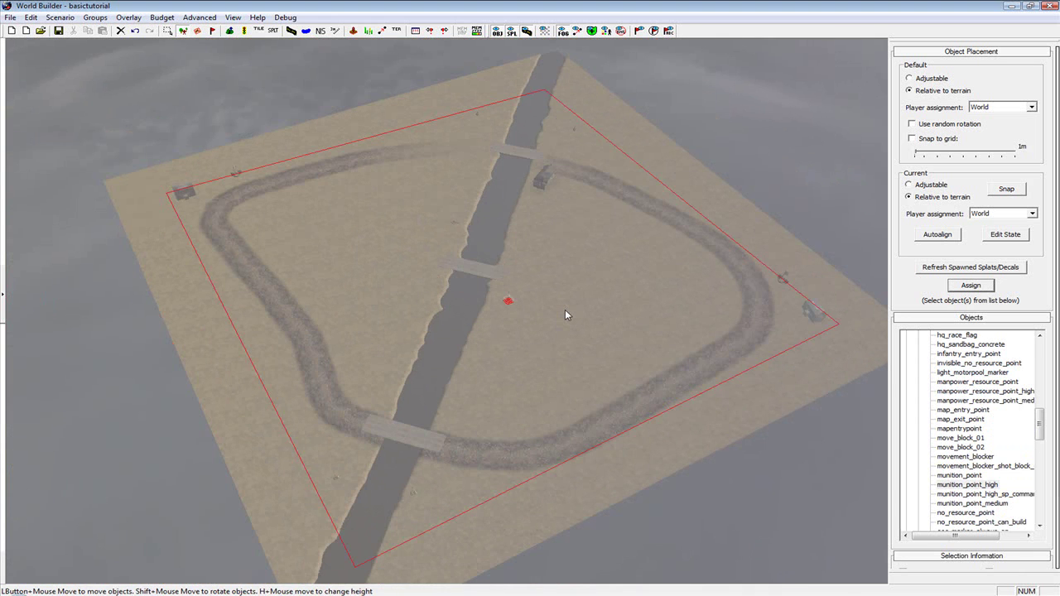
pyautogui.scroll(-3, 565, 315)
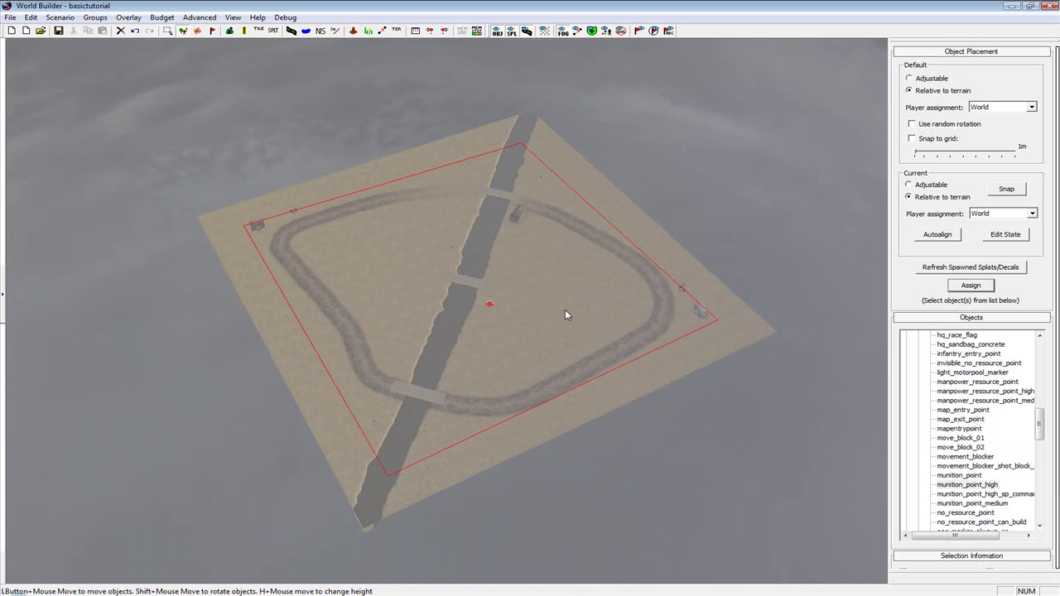
# - Collapse the gameplay and environment object groups, clear the object selection, and check the points placed along the river
pyautogui.scroll(10, 969, 430)
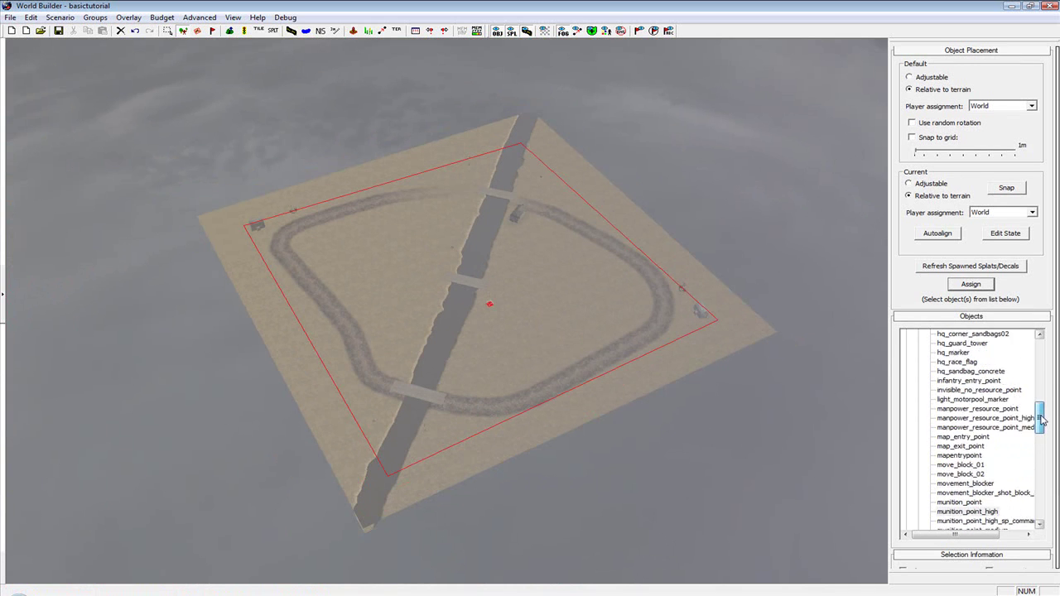
pyautogui.click(918, 390)
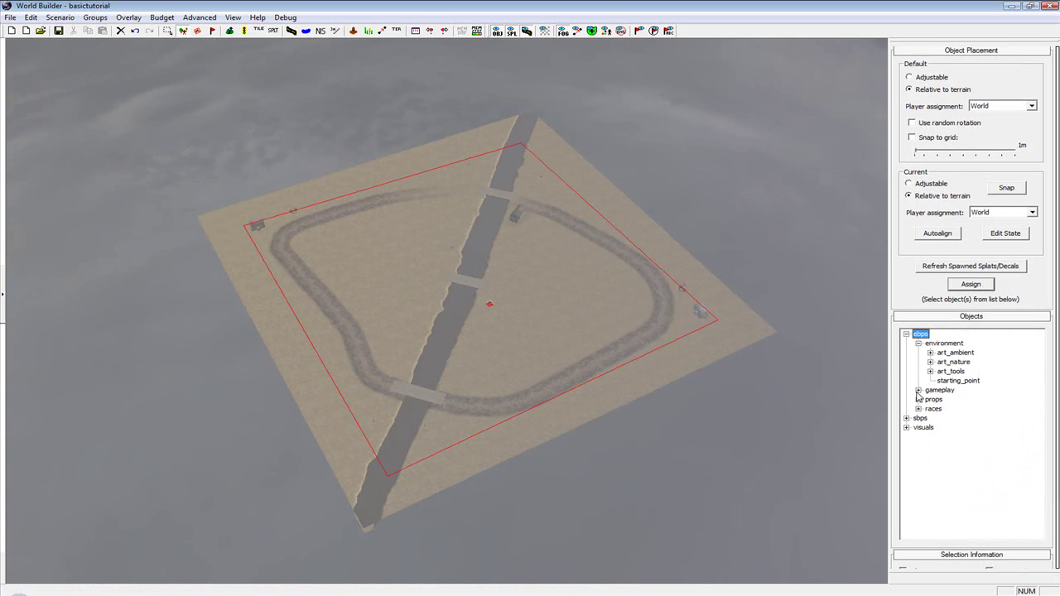
pyautogui.click(918, 343)
pyautogui.click(511, 343)
pyautogui.scroll(5, 510, 343)
pyautogui.scroll(2, 511, 343)
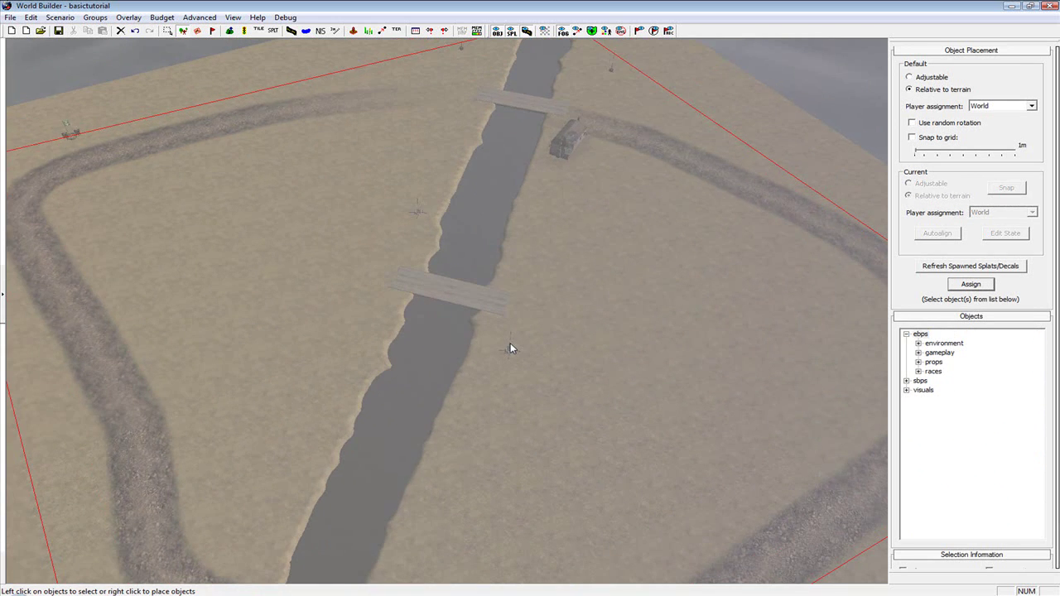
pyautogui.scroll(-5, 510, 343)
pyautogui.moveTo(421, 542); pyautogui.dragTo(432, 467, button='middle')
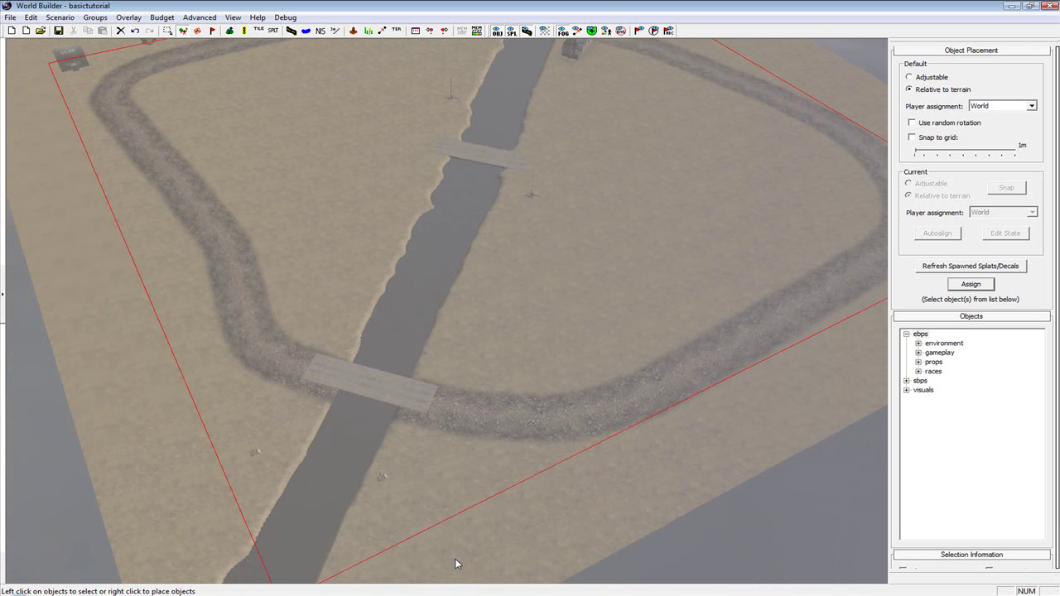